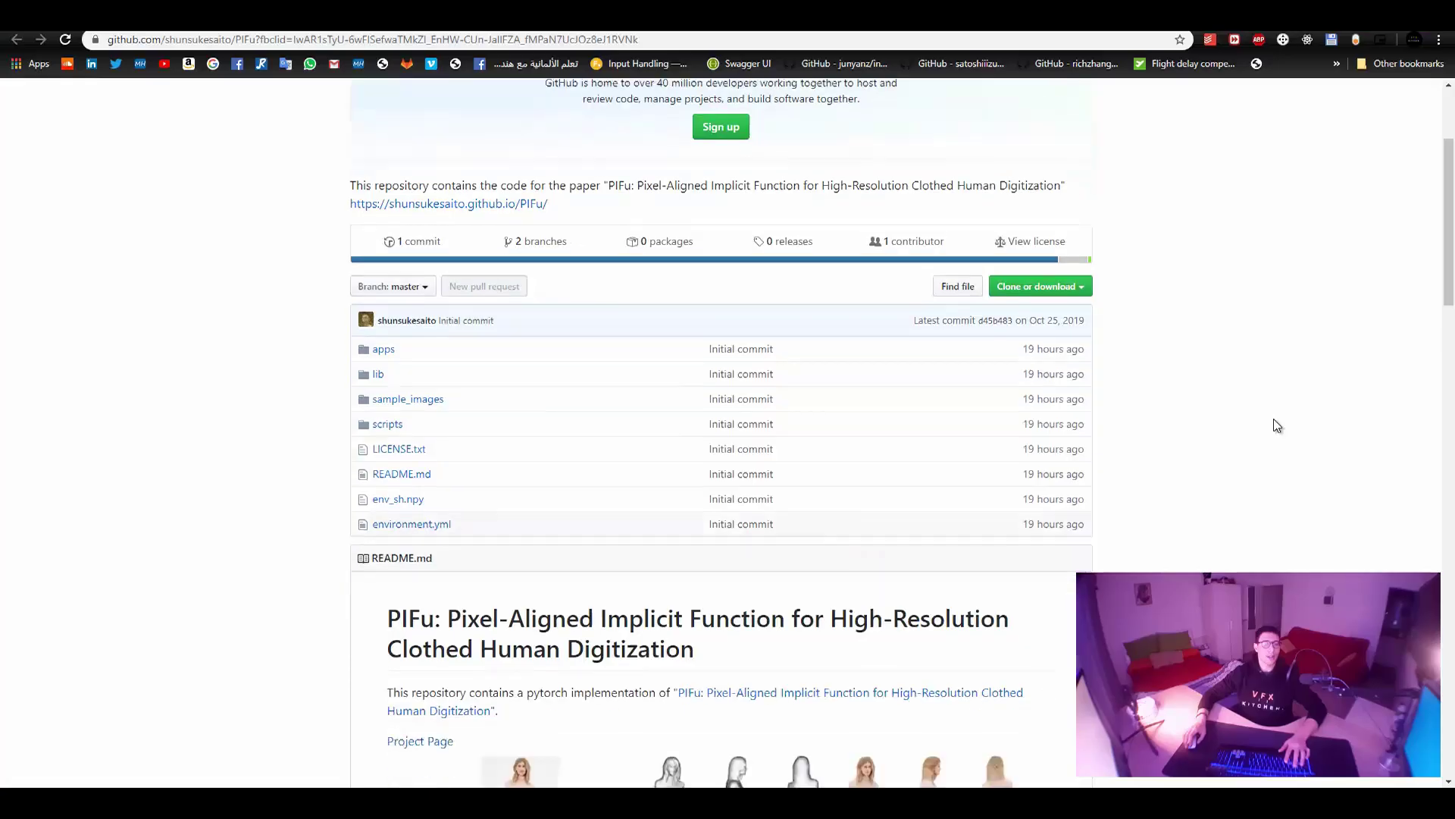
# Scroll through the PIFu GitHub page, checking environment.yml's last-commit time.
pyautogui.scroll(-4, 1251, 426)
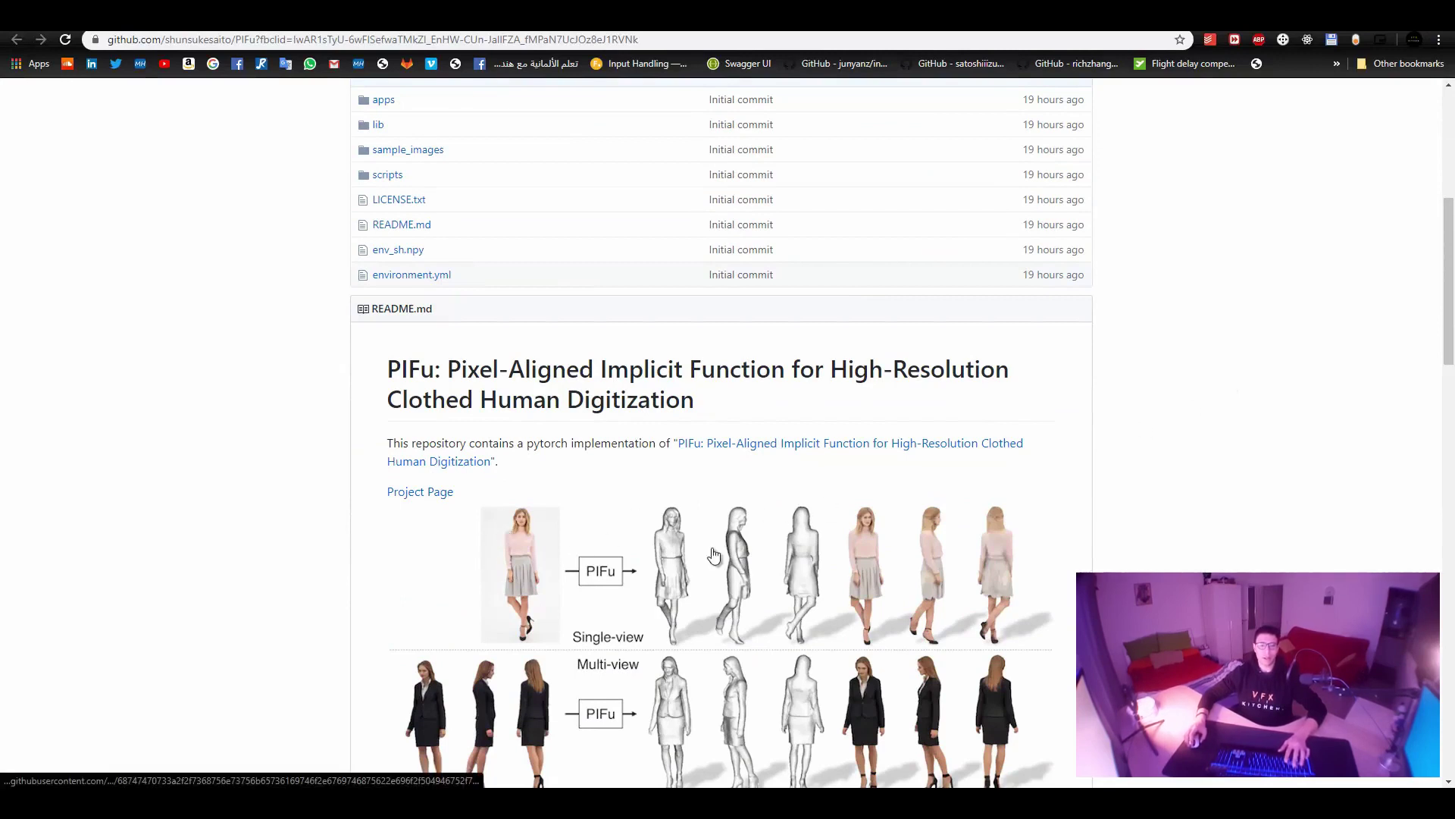
pyautogui.scroll(-1, 639, 536)
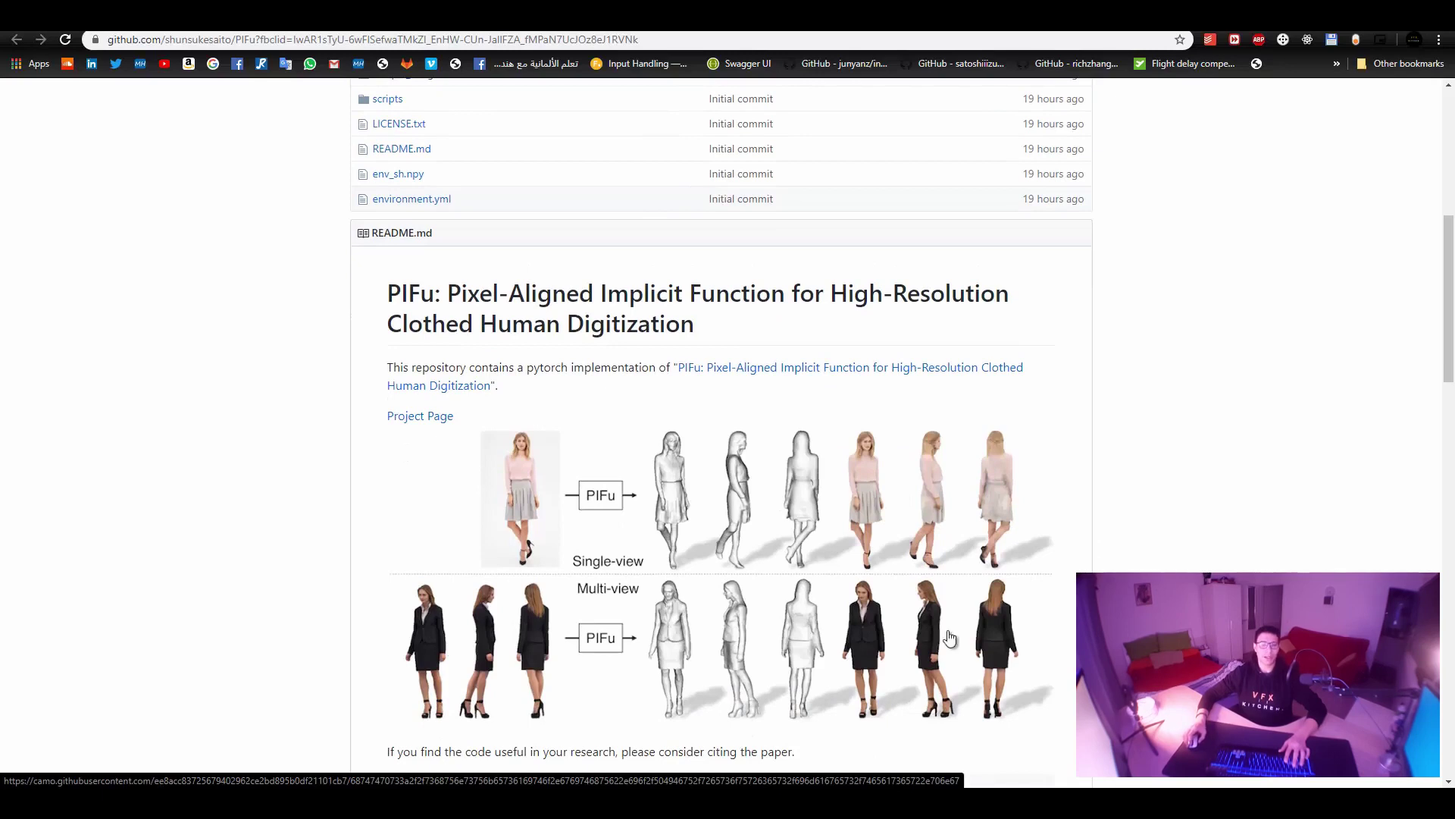
pyautogui.scroll(2, 995, 592)
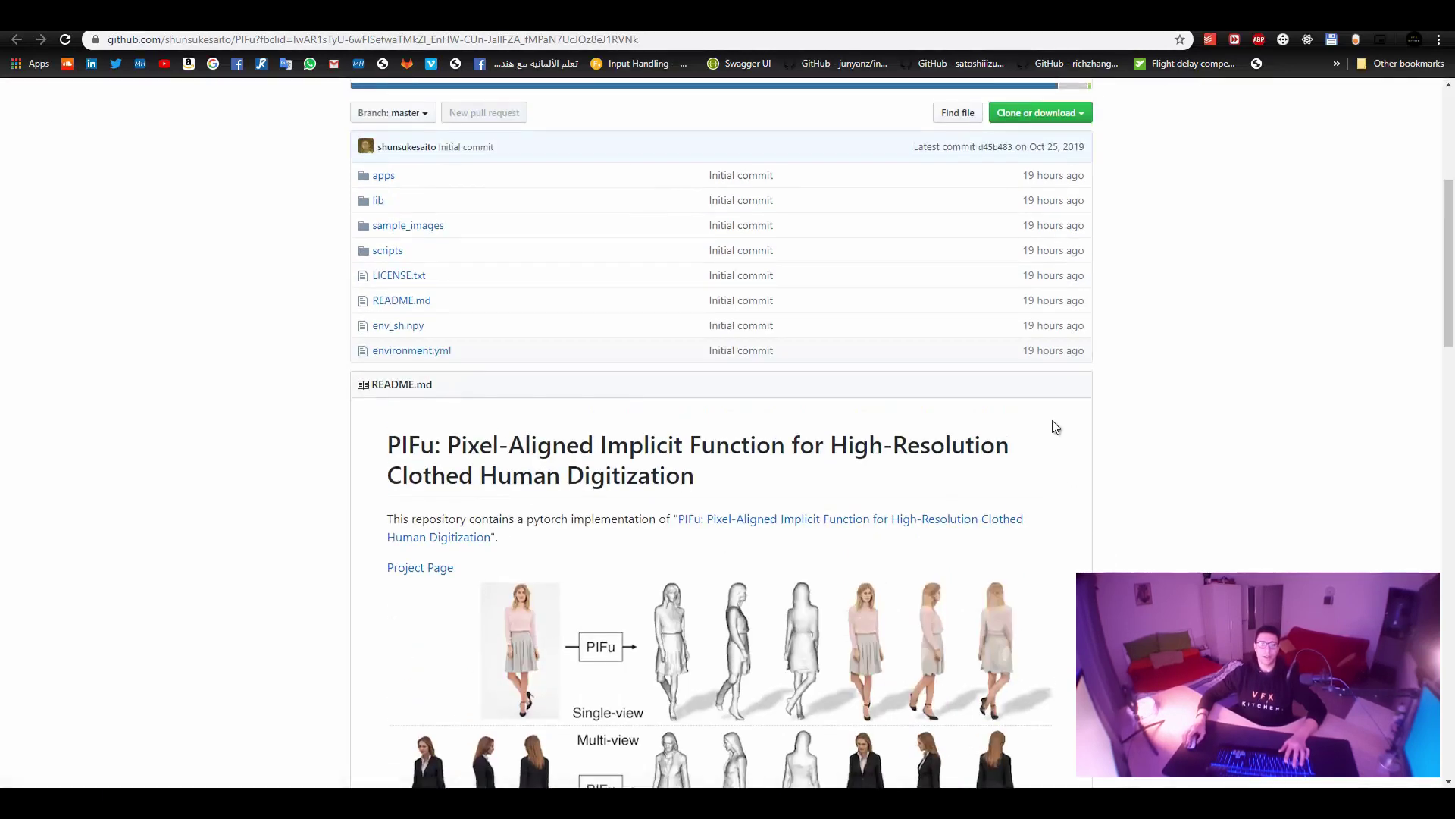
pyautogui.moveTo(1025, 356)
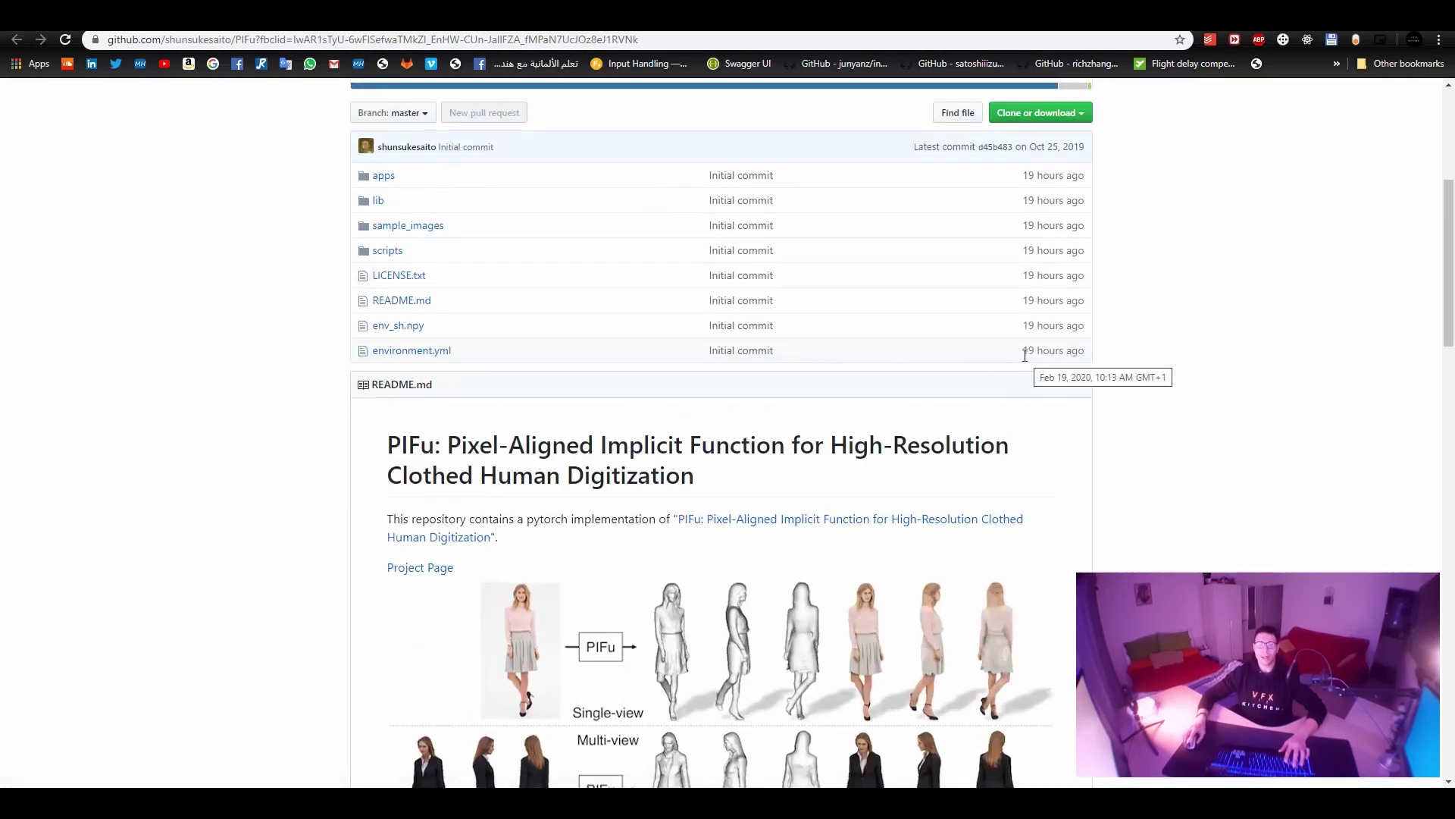
pyautogui.moveTo(1023, 354); pyautogui.dragTo(1081, 356)
pyautogui.click(1135, 361)
pyautogui.scroll(-8, 1228, 349)
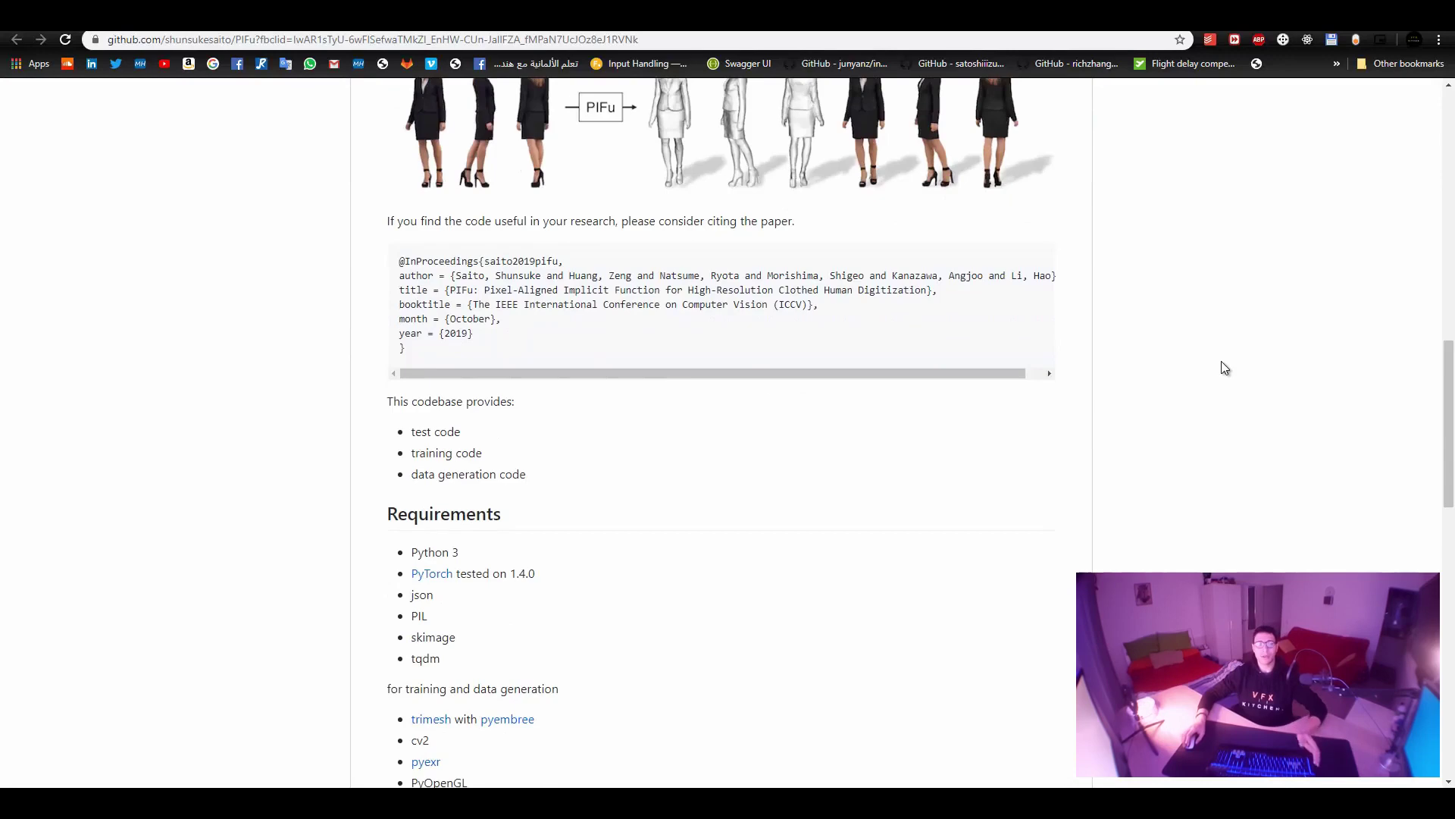
pyautogui.scroll(-3, 1221, 362)
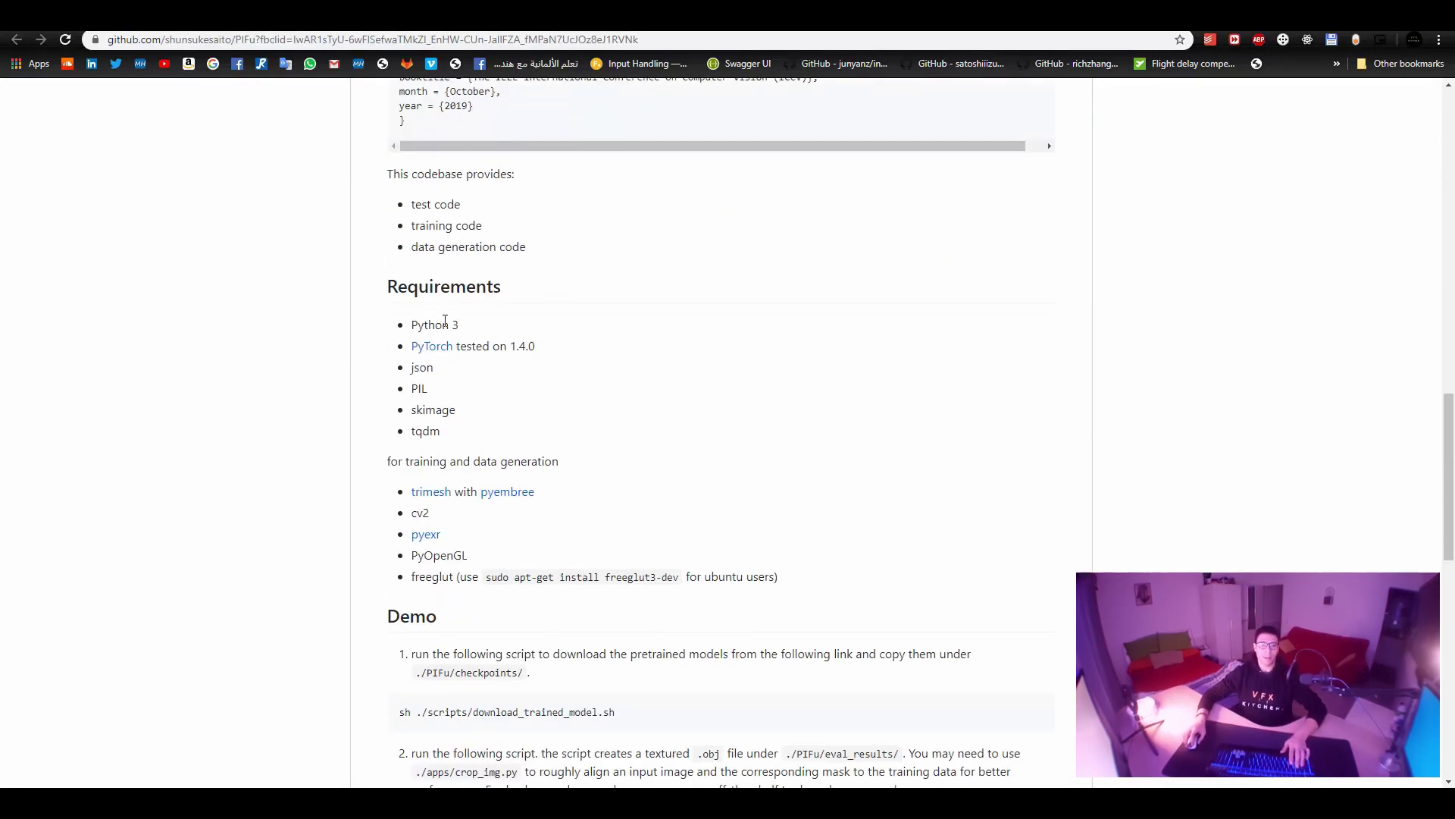
pyautogui.scroll(-5, 741, 638)
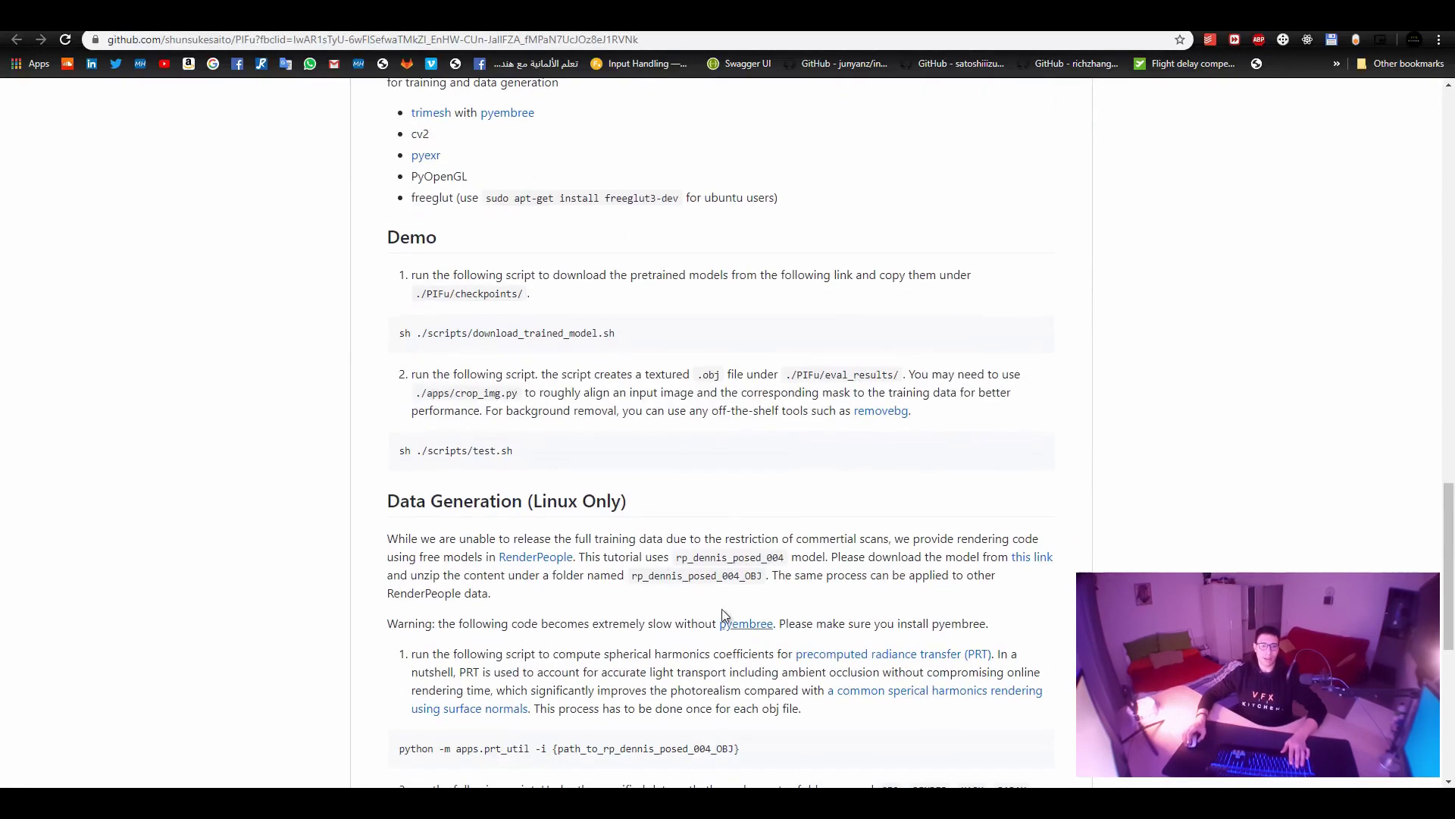
pyautogui.scroll(-5, 504, 504)
pyautogui.scroll(9, 607, 425)
pyautogui.scroll(4, 609, 423)
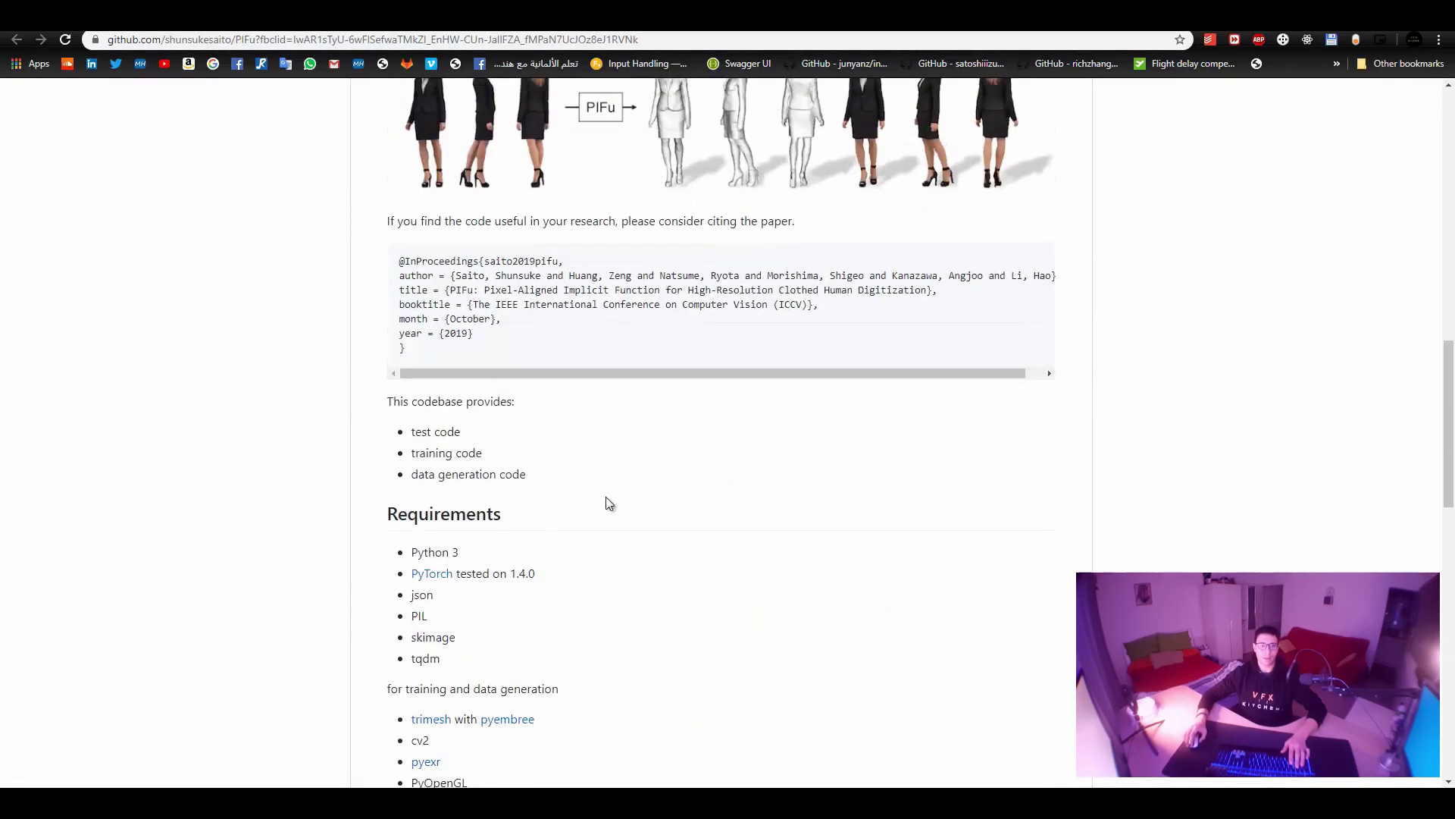
pyautogui.scroll(-2, 607, 500)
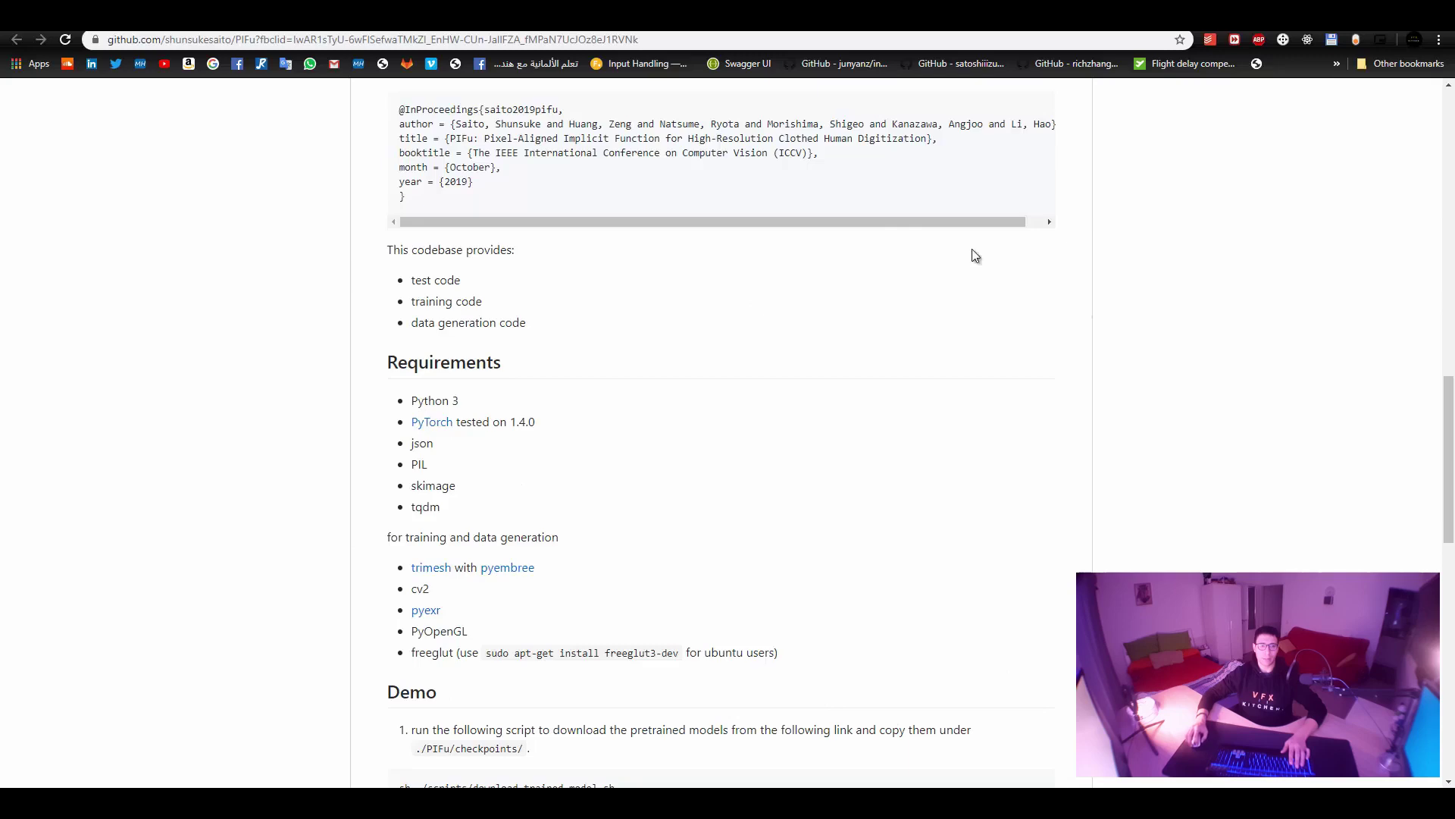
pyautogui.scroll(15, 1329, 328)
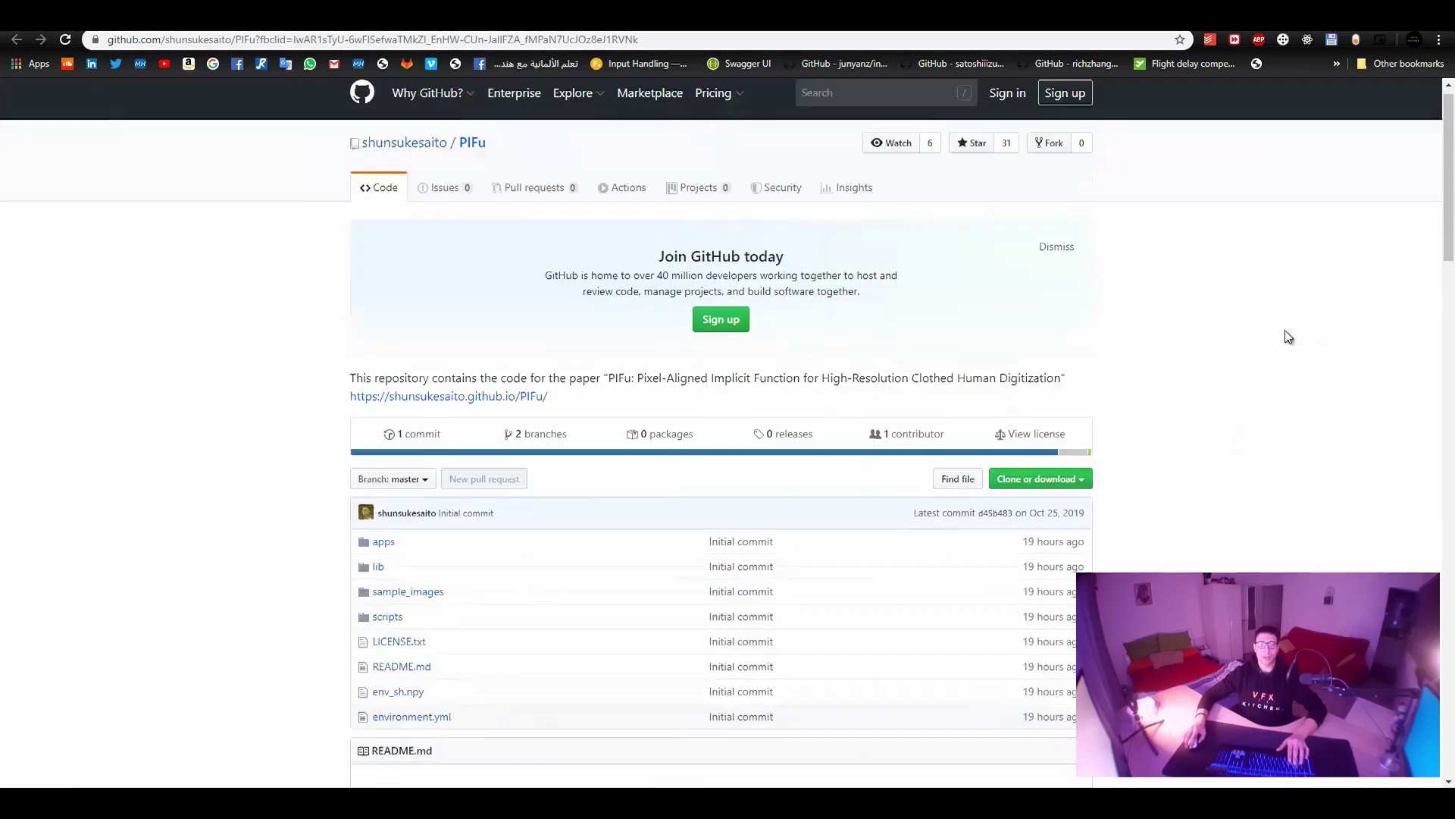
# Run git clone with the PIFu HTTPS URL from Git Bash in _Character_Generation.
pyautogui.click(1083, 493)
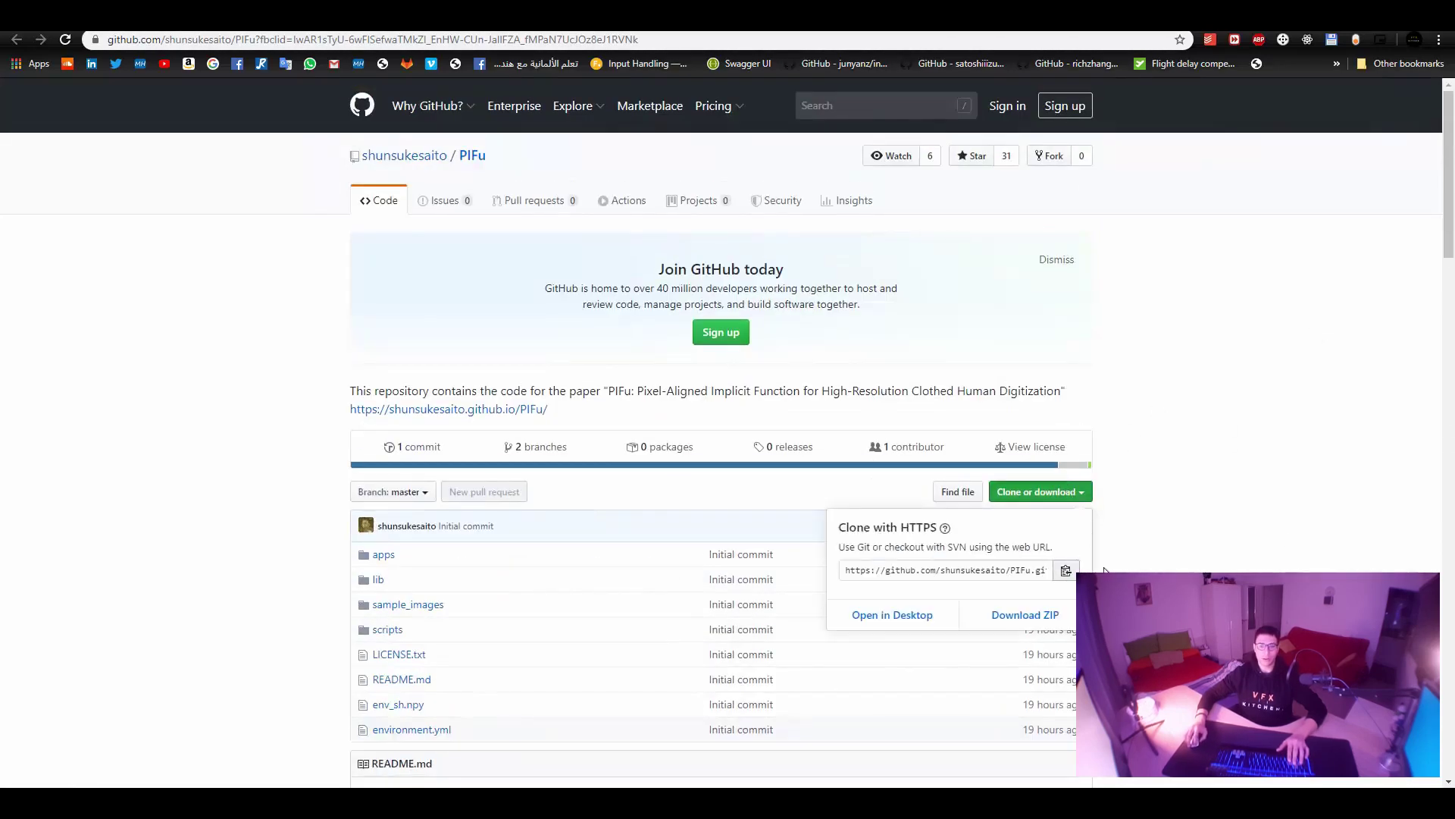
pyautogui.hotkey('alt', 'Tab')
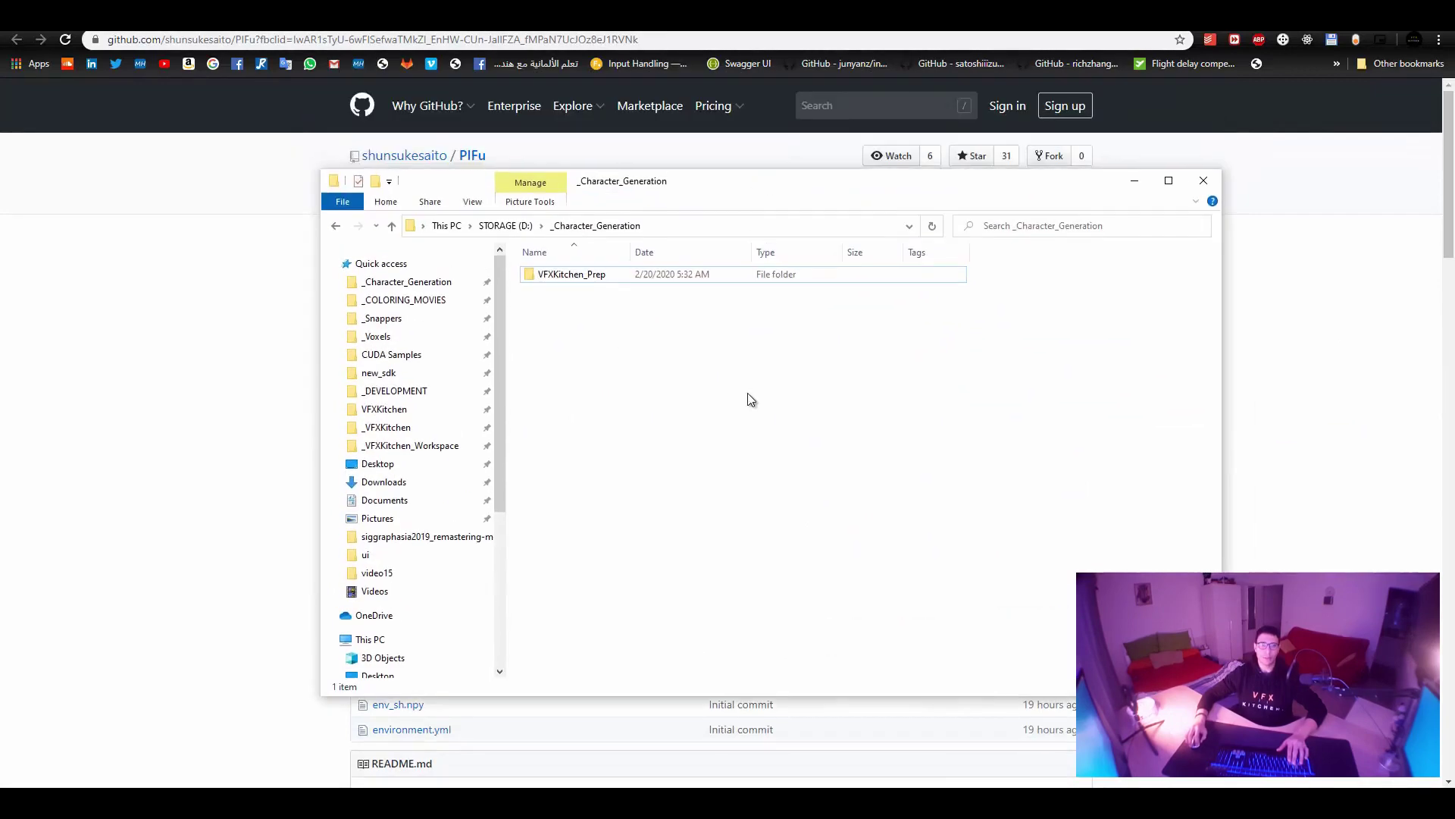
pyautogui.rightClick(747, 396)
pyautogui.click(871, 584)
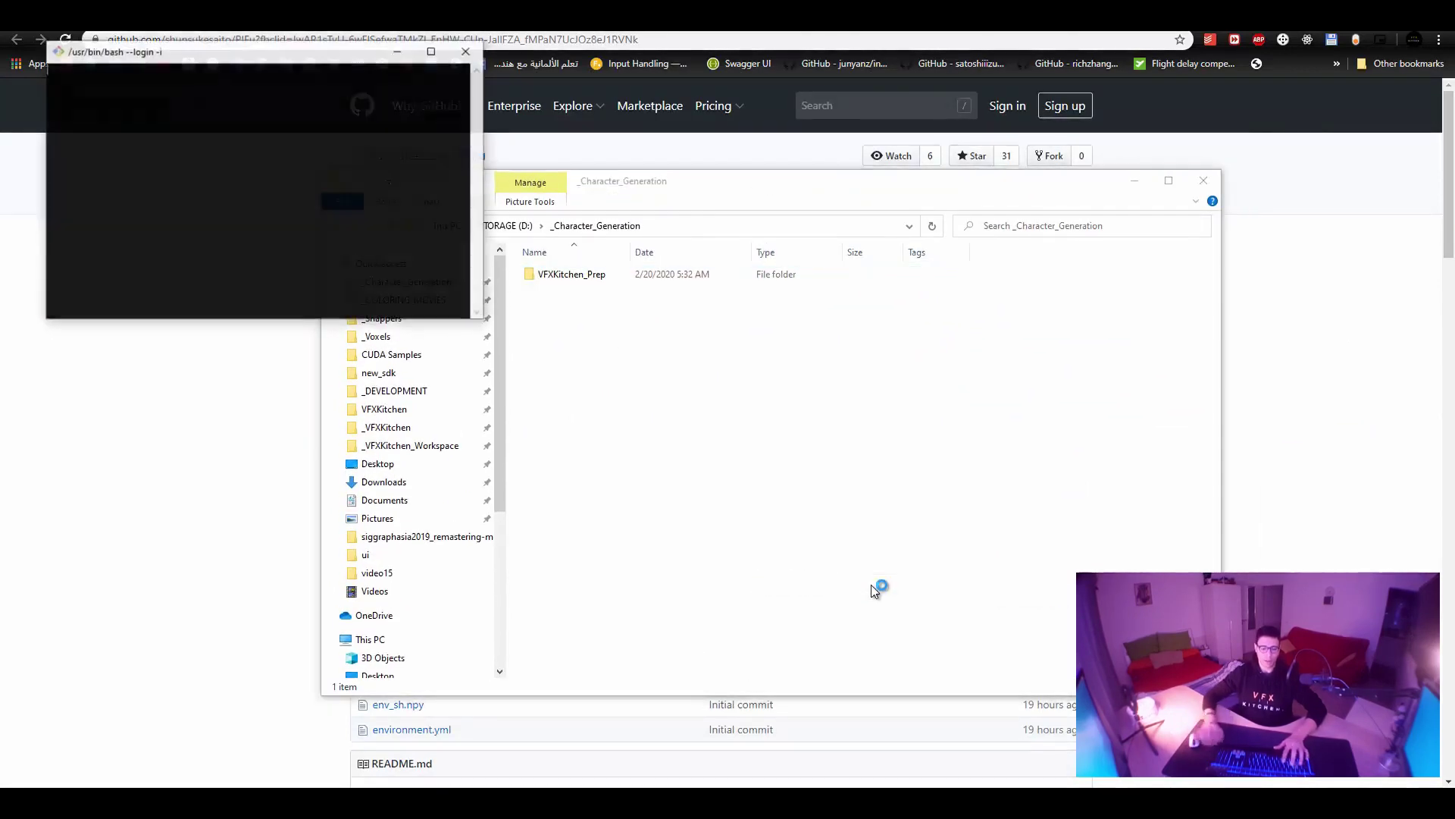
pyautogui.write('git clone')
pyautogui.write('https://github.com/shunsukesaito/PIFu.git')
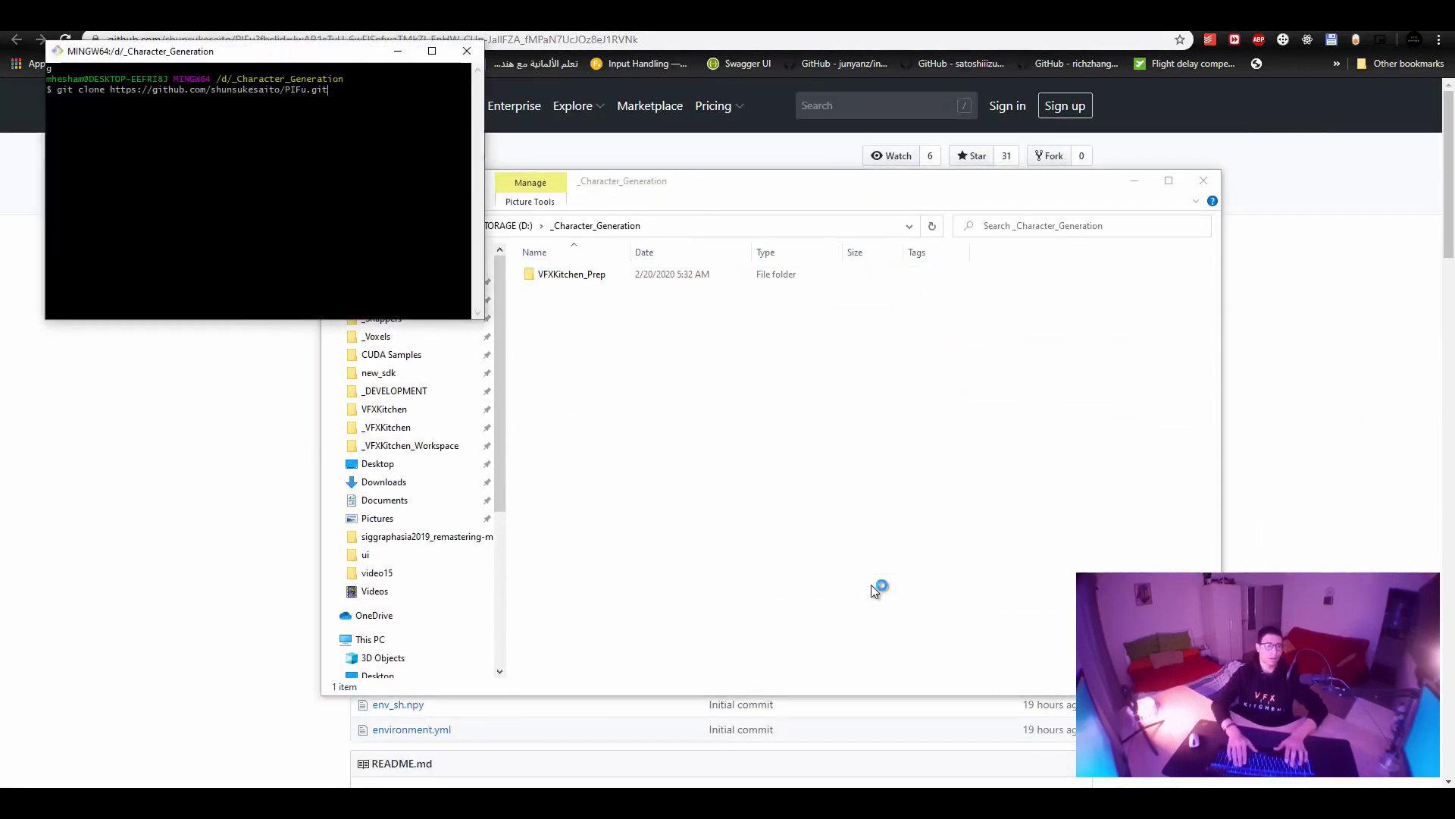
pyautogui.press('Return')
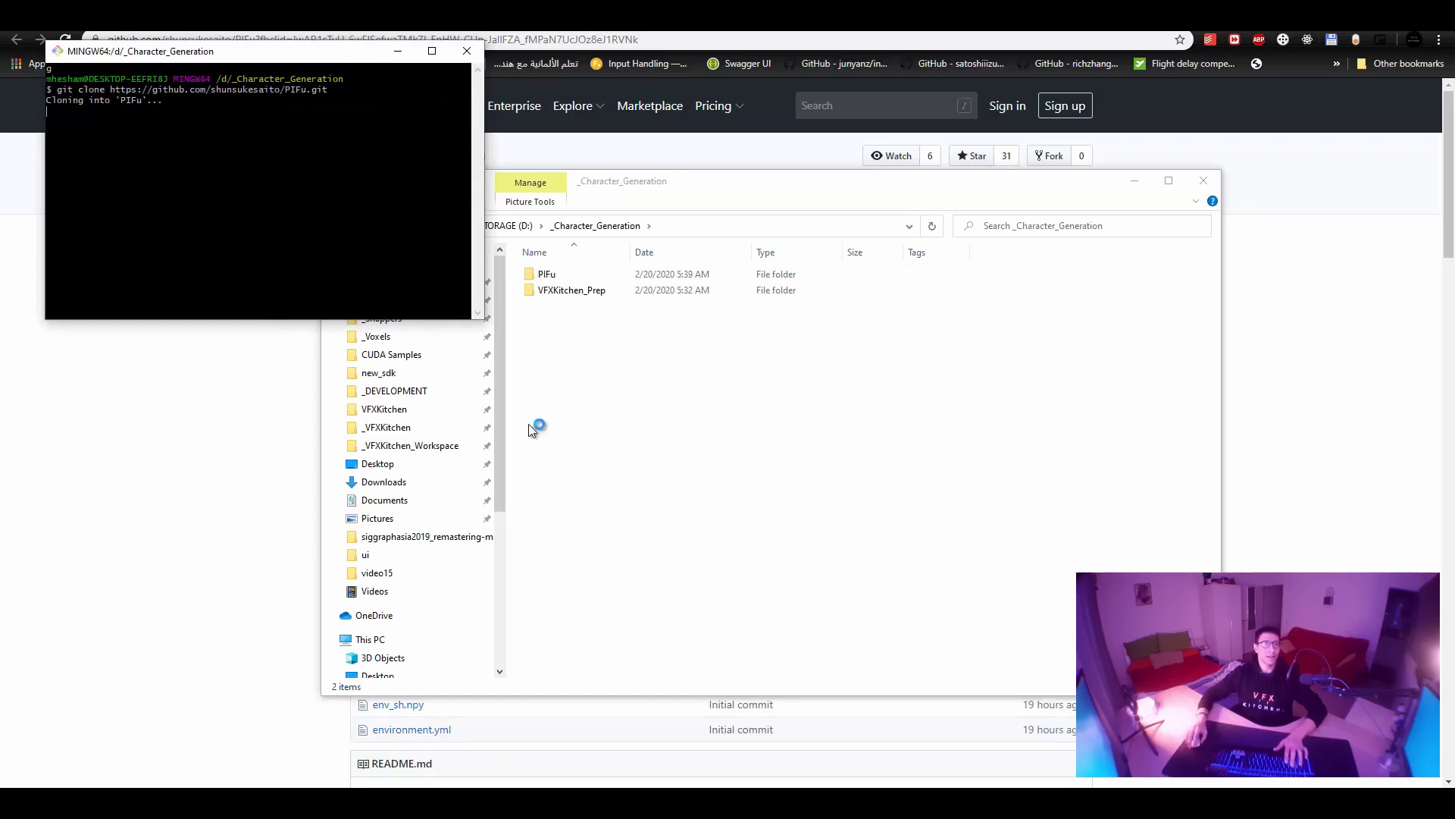
pyautogui.click(203, 571)
pyautogui.scroll(-14, 503, 523)
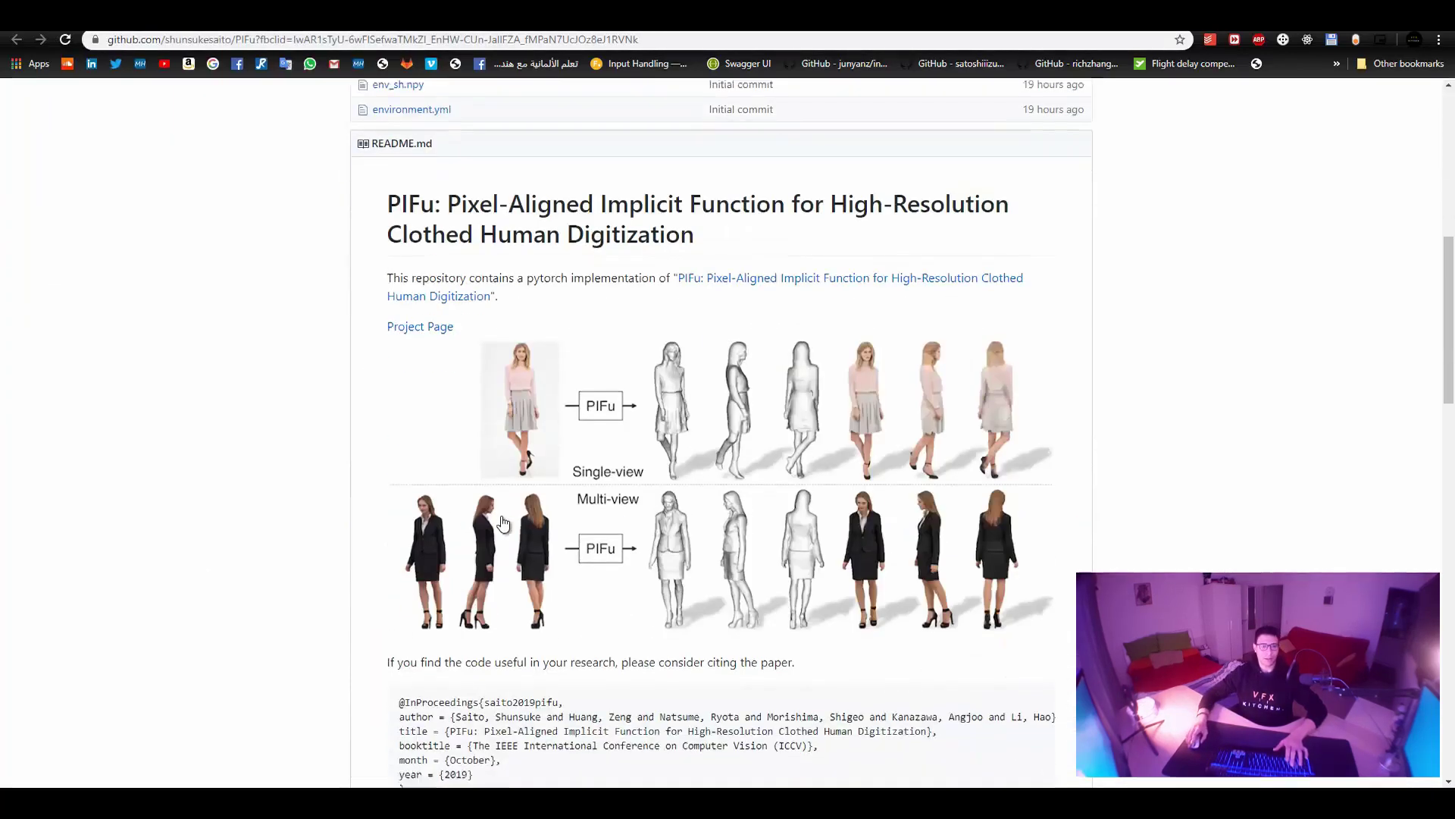
# Find the download_trained_model.sh script named in the README's Demo step.
pyautogui.scroll(-6, 503, 523)
pyautogui.scroll(1, 626, 536)
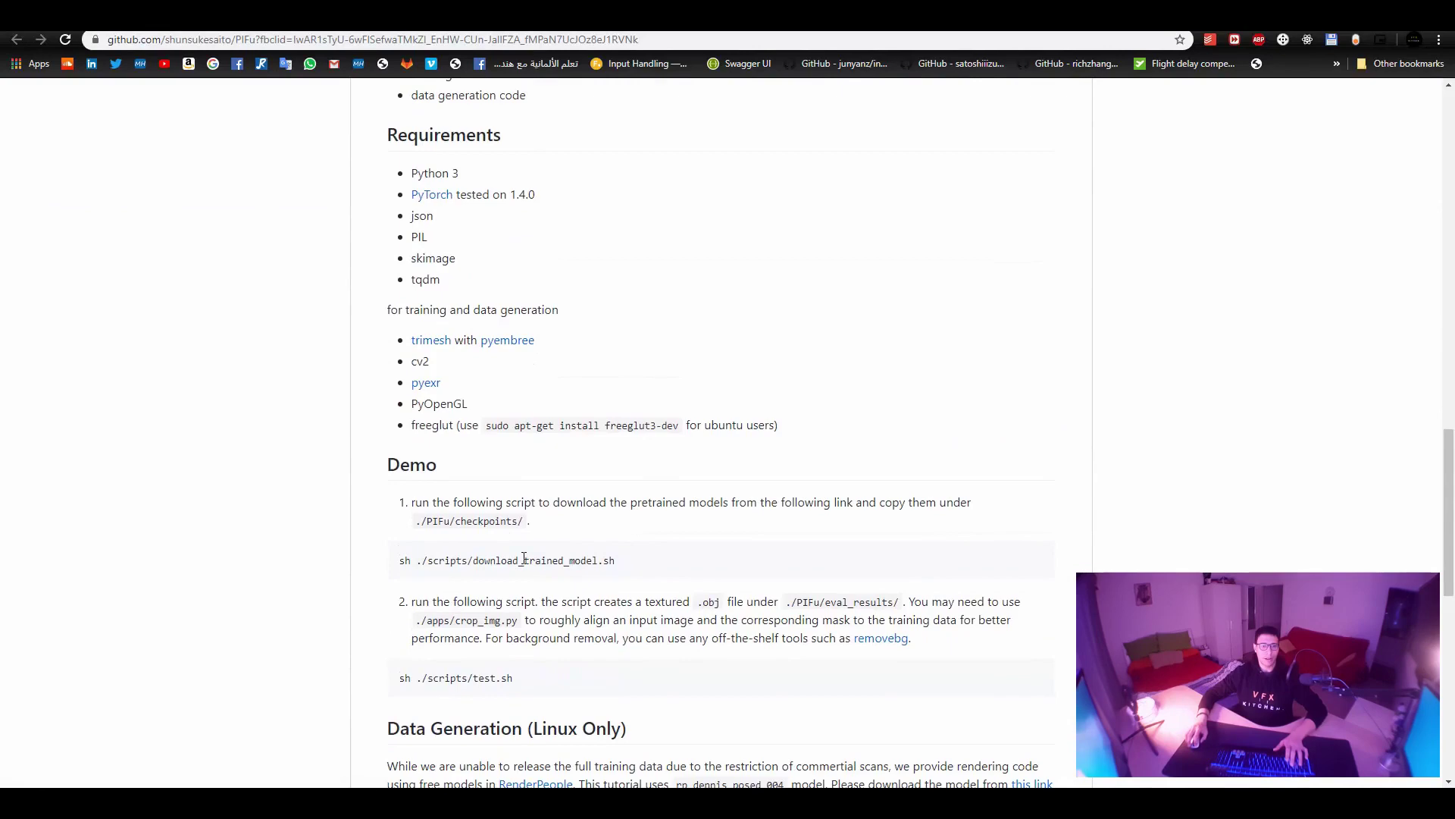
pyautogui.moveTo(477, 557); pyautogui.dragTo(593, 559)
# Open PIFu\scripts\download_trained_model.sh in Sublime Text and copy its line 5 Drive link.
pyautogui.hotkey('alt', 'Tab')
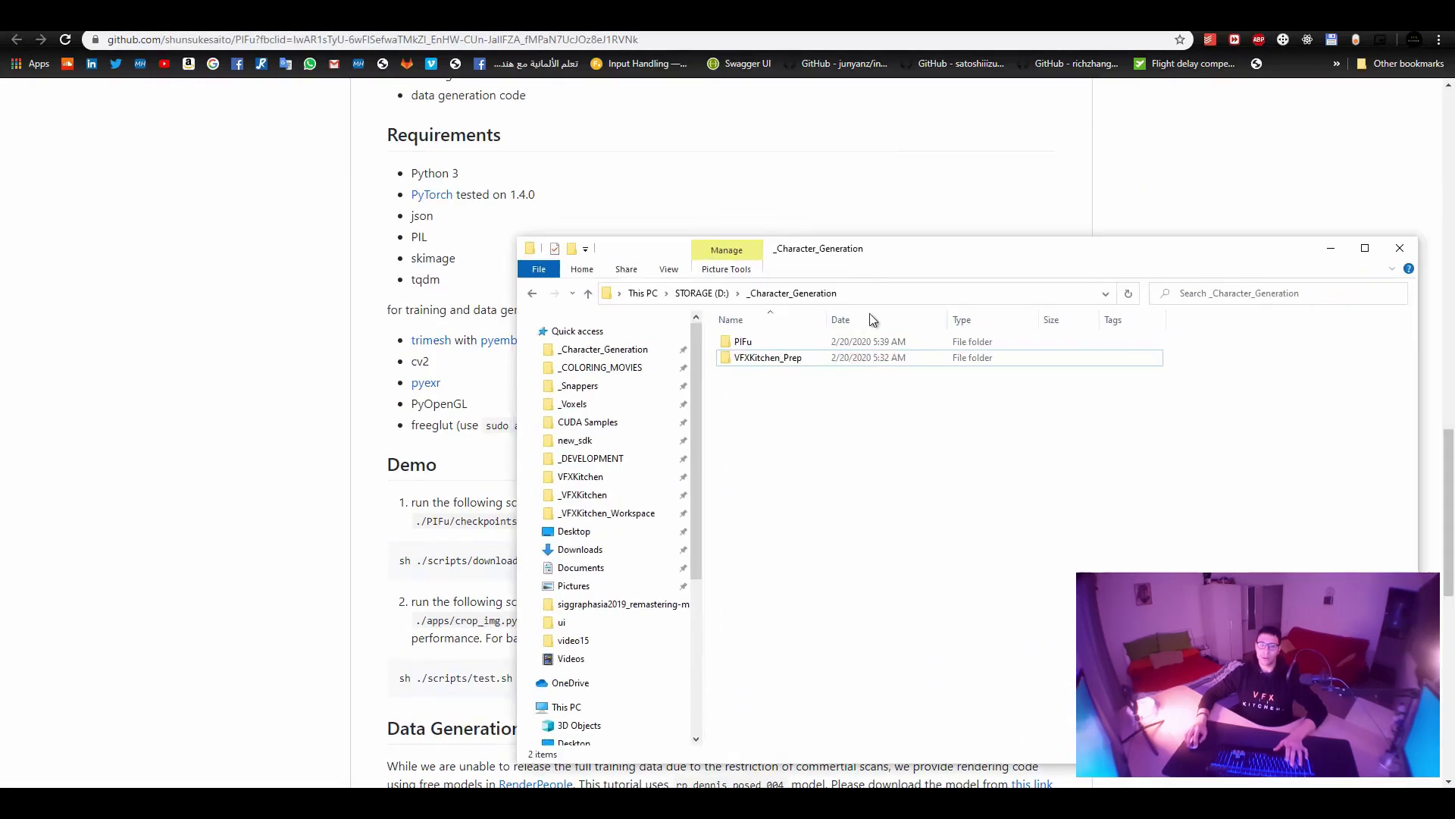
pyautogui.doubleClick(820, 344)
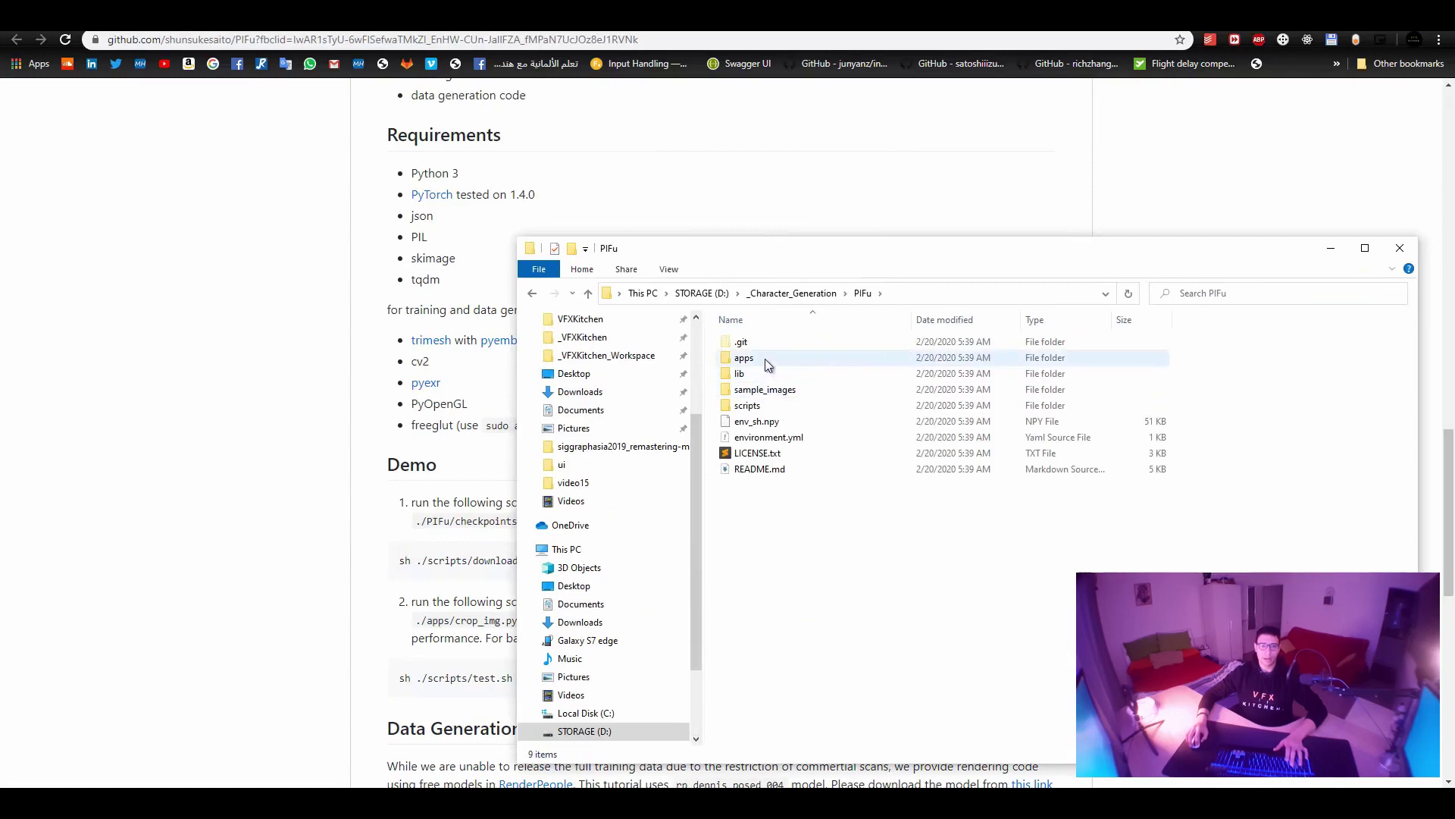
pyautogui.doubleClick(767, 404)
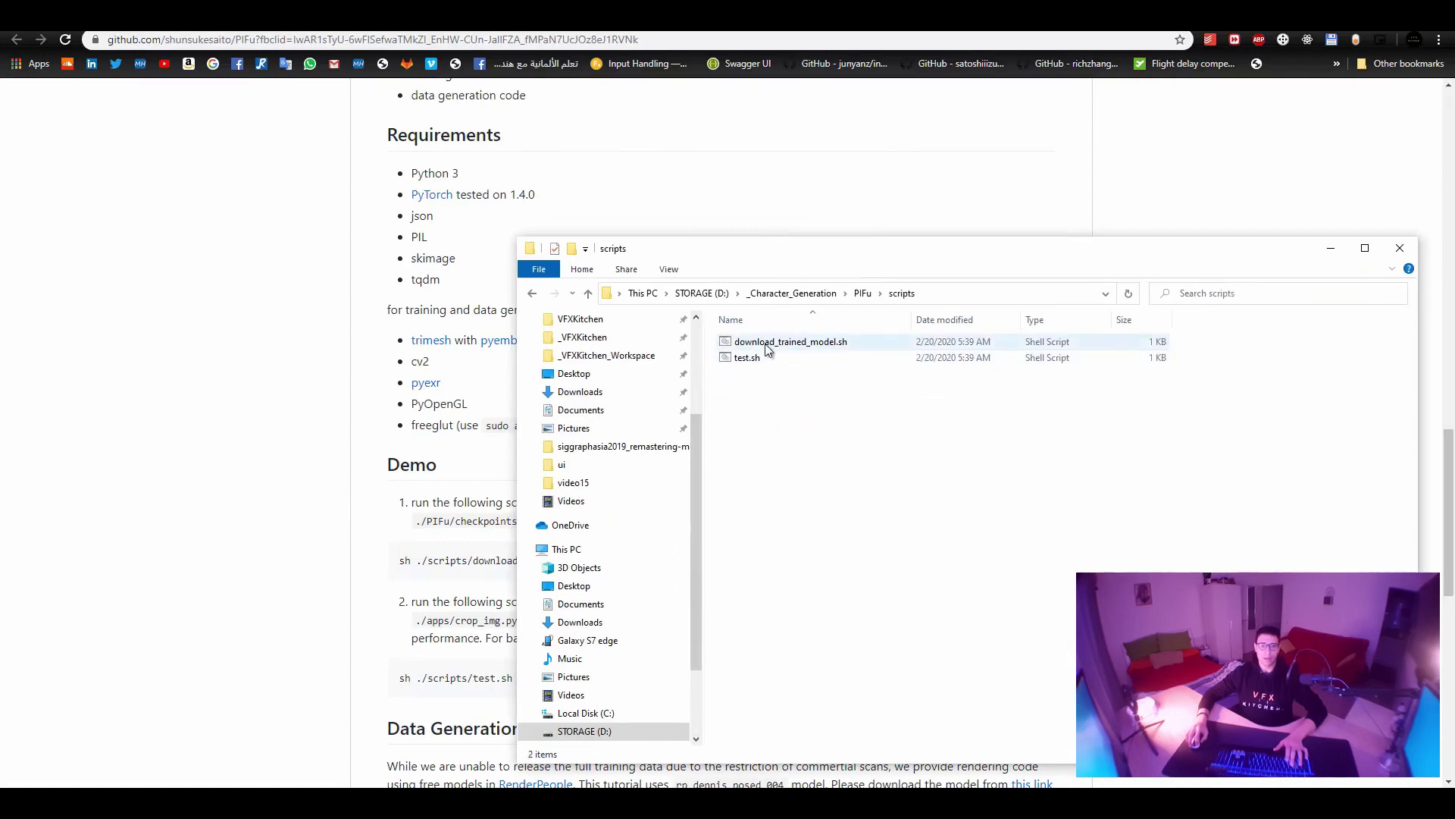
pyautogui.rightClick(789, 341)
pyautogui.click(886, 369)
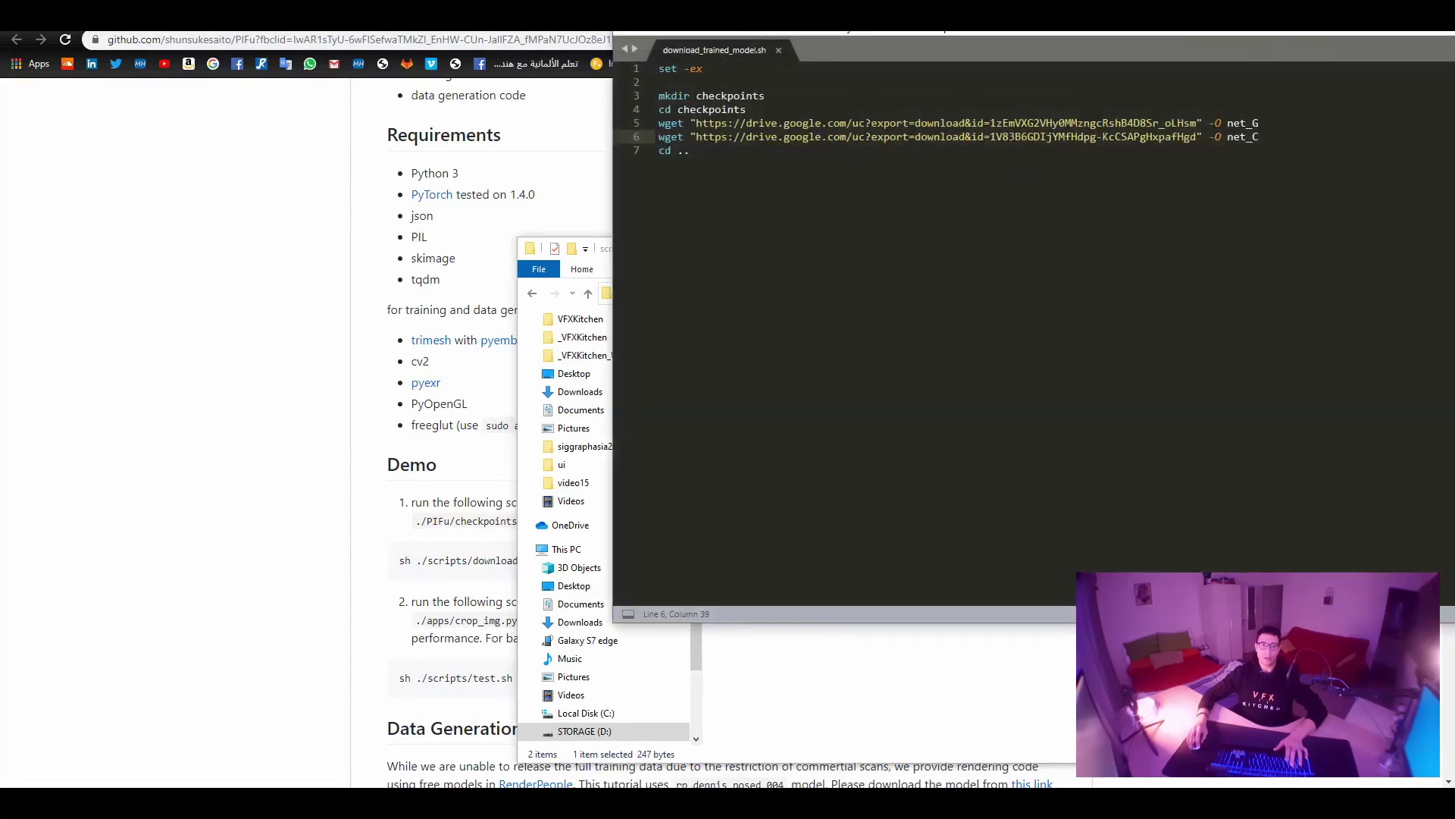
pyautogui.moveTo(822, 229); pyautogui.dragTo(350, 229)
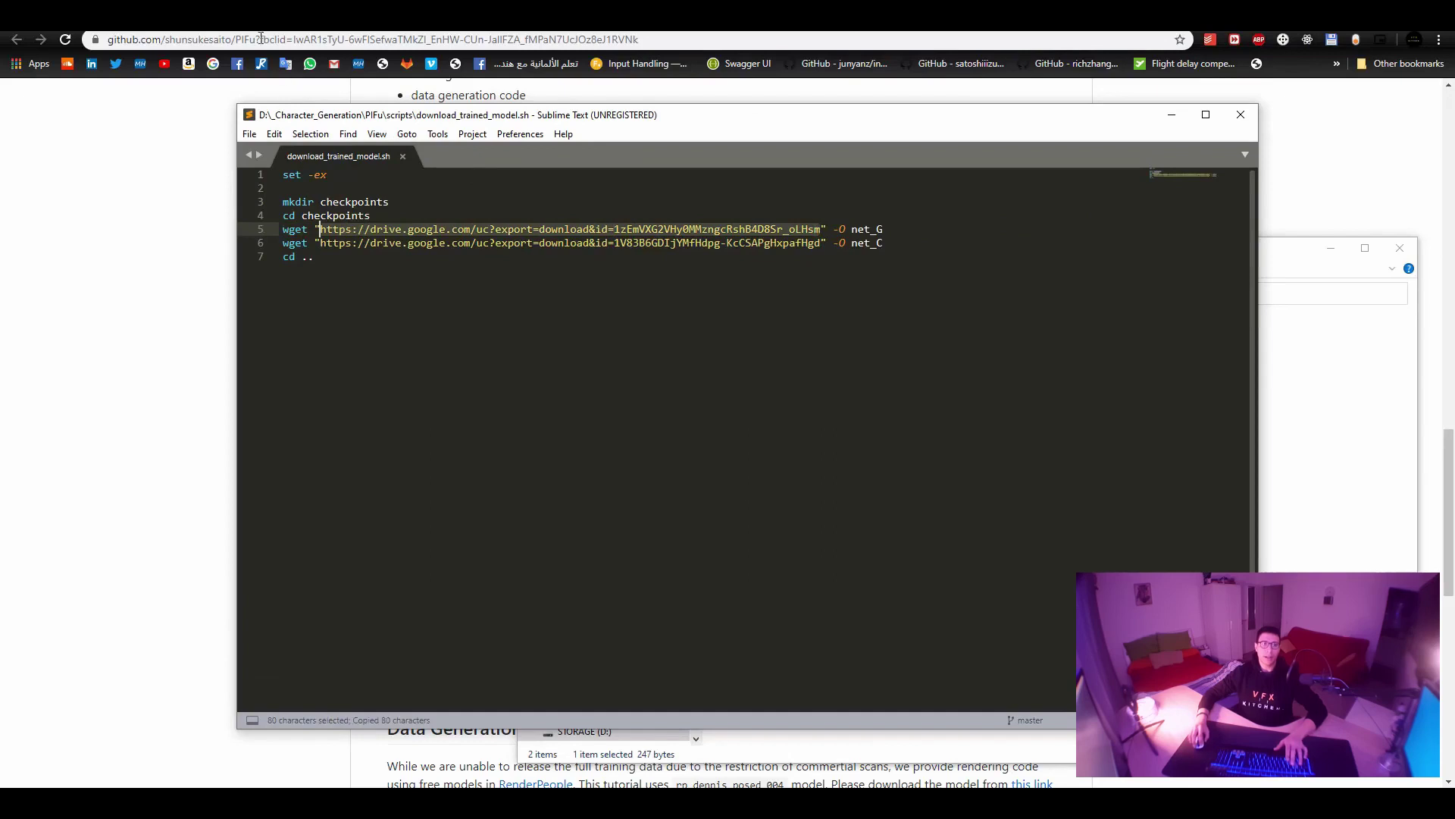
pyautogui.hotkey('alt', 'Tab')
# Load the net_G Drive link in a new tab, cancel the download, and return to the README.
pyautogui.hotkey('ctrl', 't')
pyautogui.write('https://drive.google.com/uc?export=download&id=1zEmVXG2VHy0MMzngcRshB4D8Sr_oLHsm')
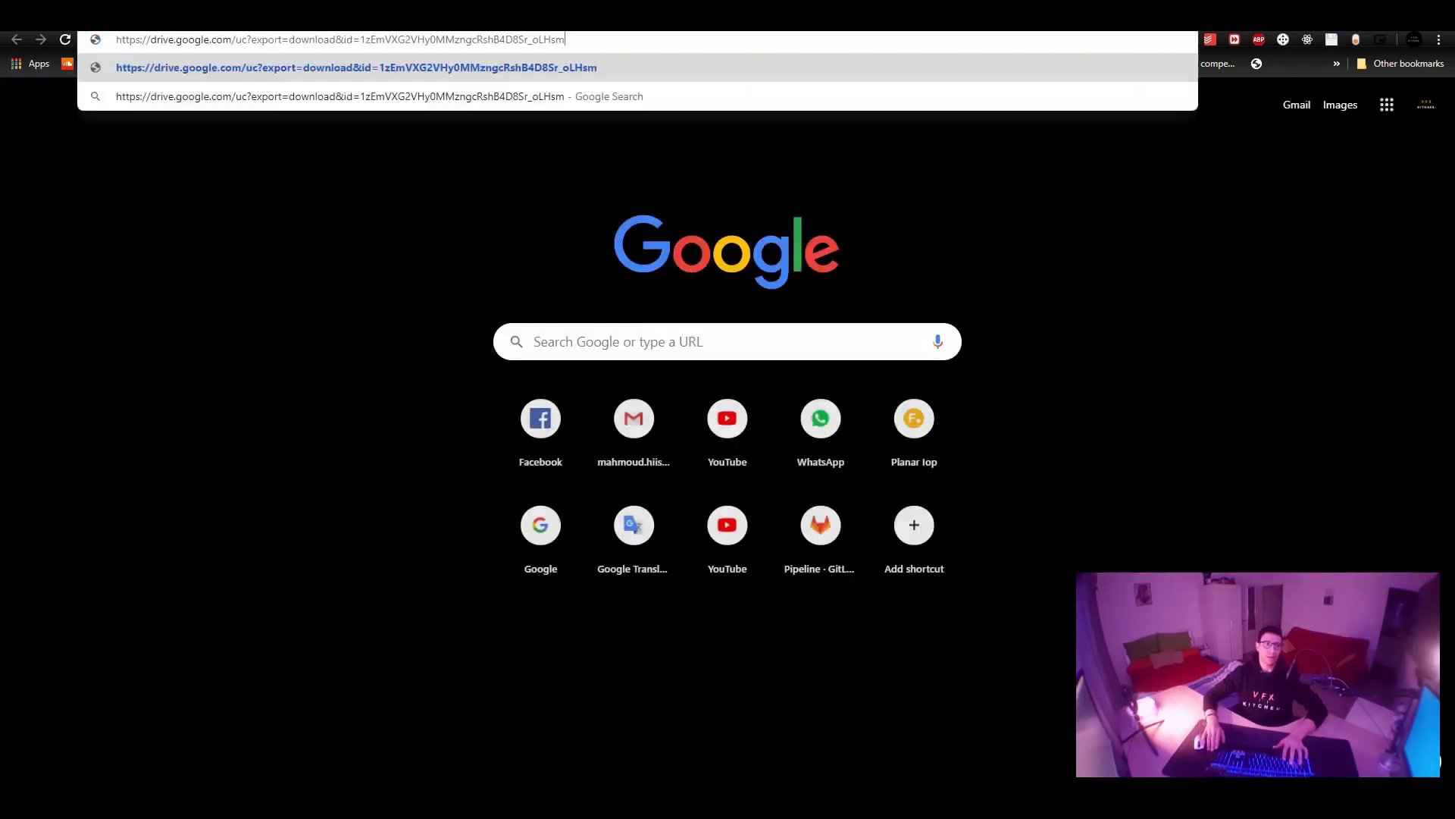
pyautogui.press('Return')
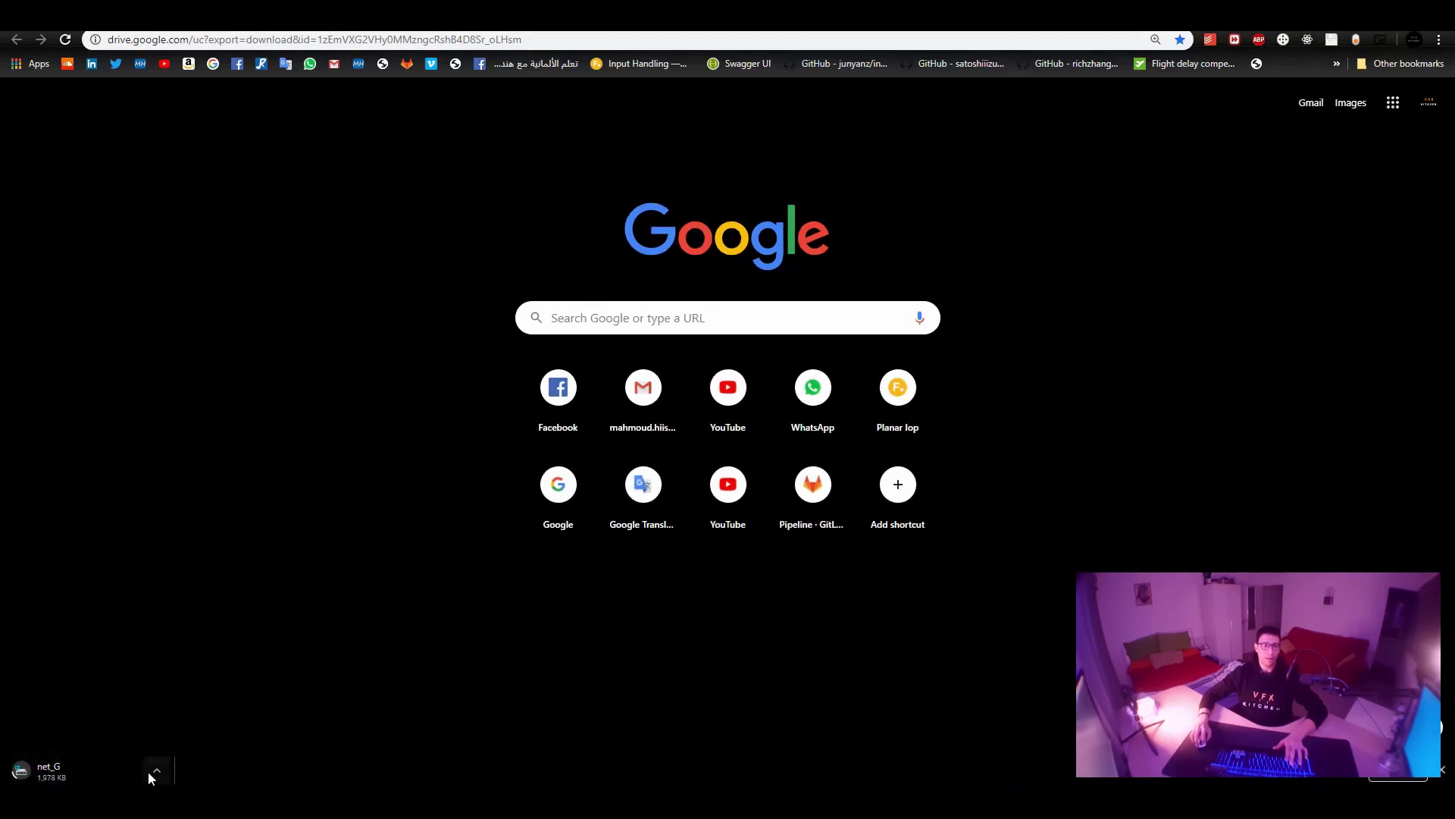
pyautogui.click(156, 770)
pyautogui.click(182, 744)
pyautogui.hotkey('ctrl', 'Tab')
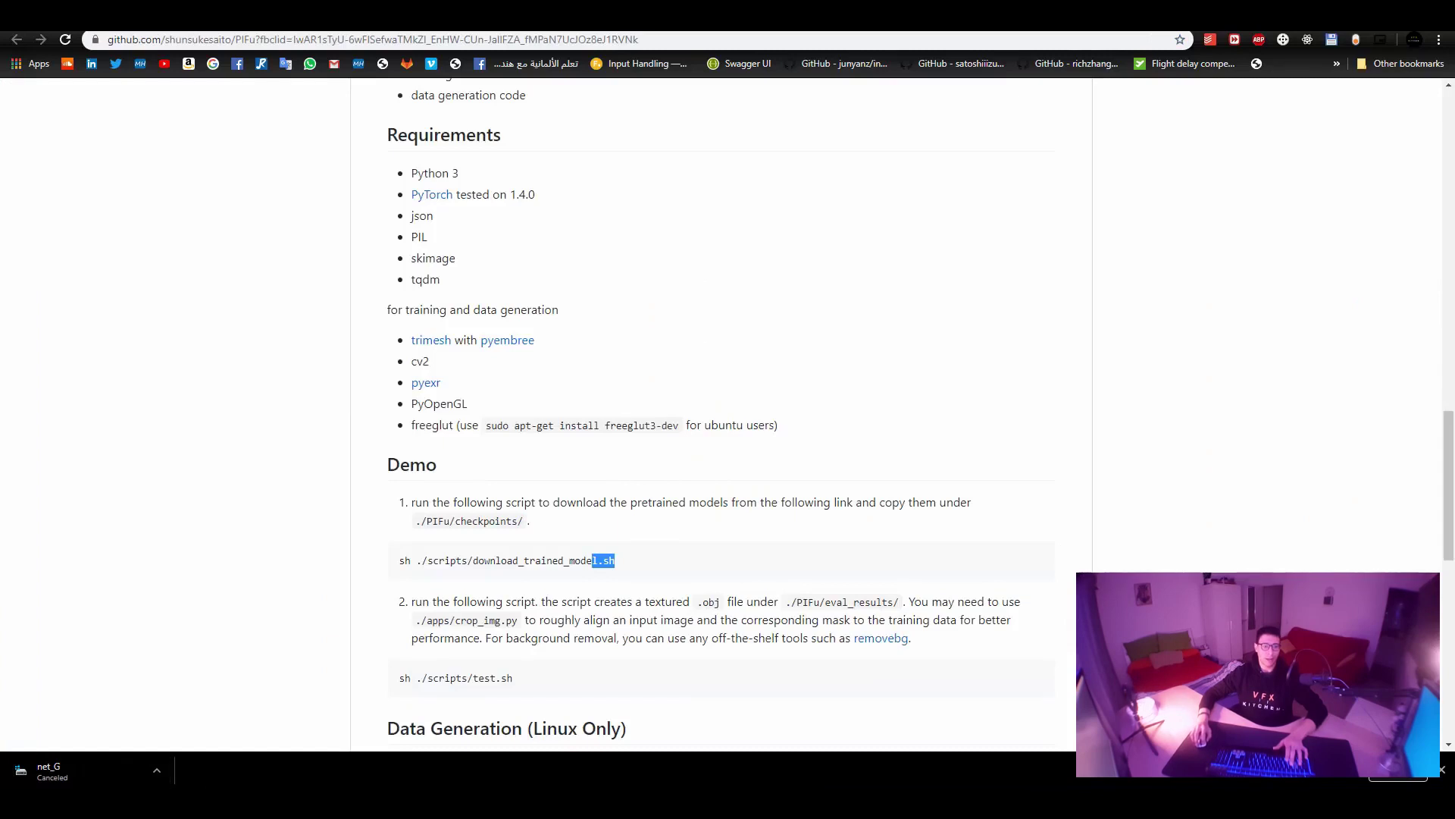
# Review the script's net_G and net_C outputs and checkpoints folder, then return to the PIFu folder.
pyautogui.moveTo(279, 802)
pyautogui.click(245, 735)
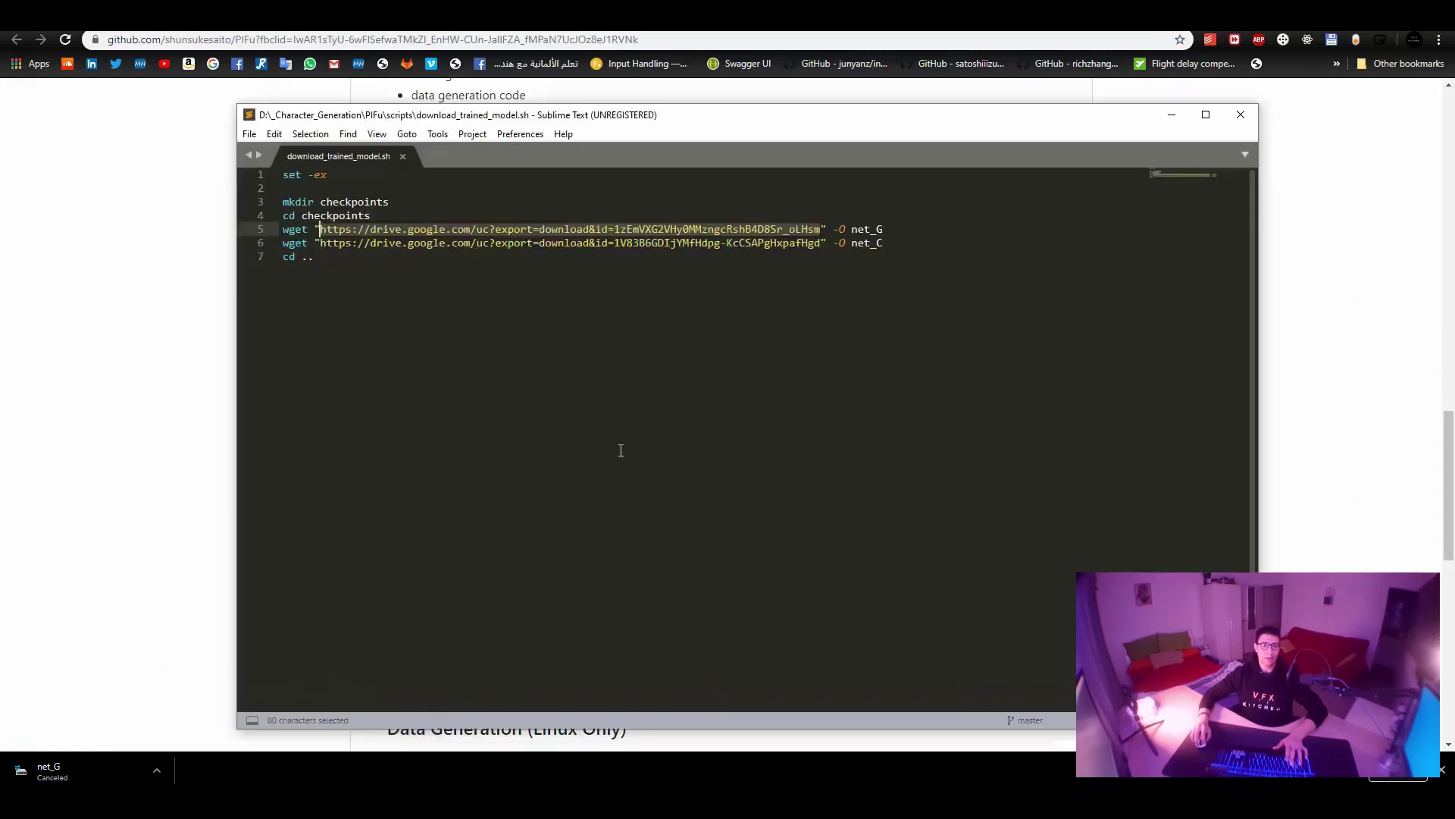
pyautogui.doubleClick(867, 229)
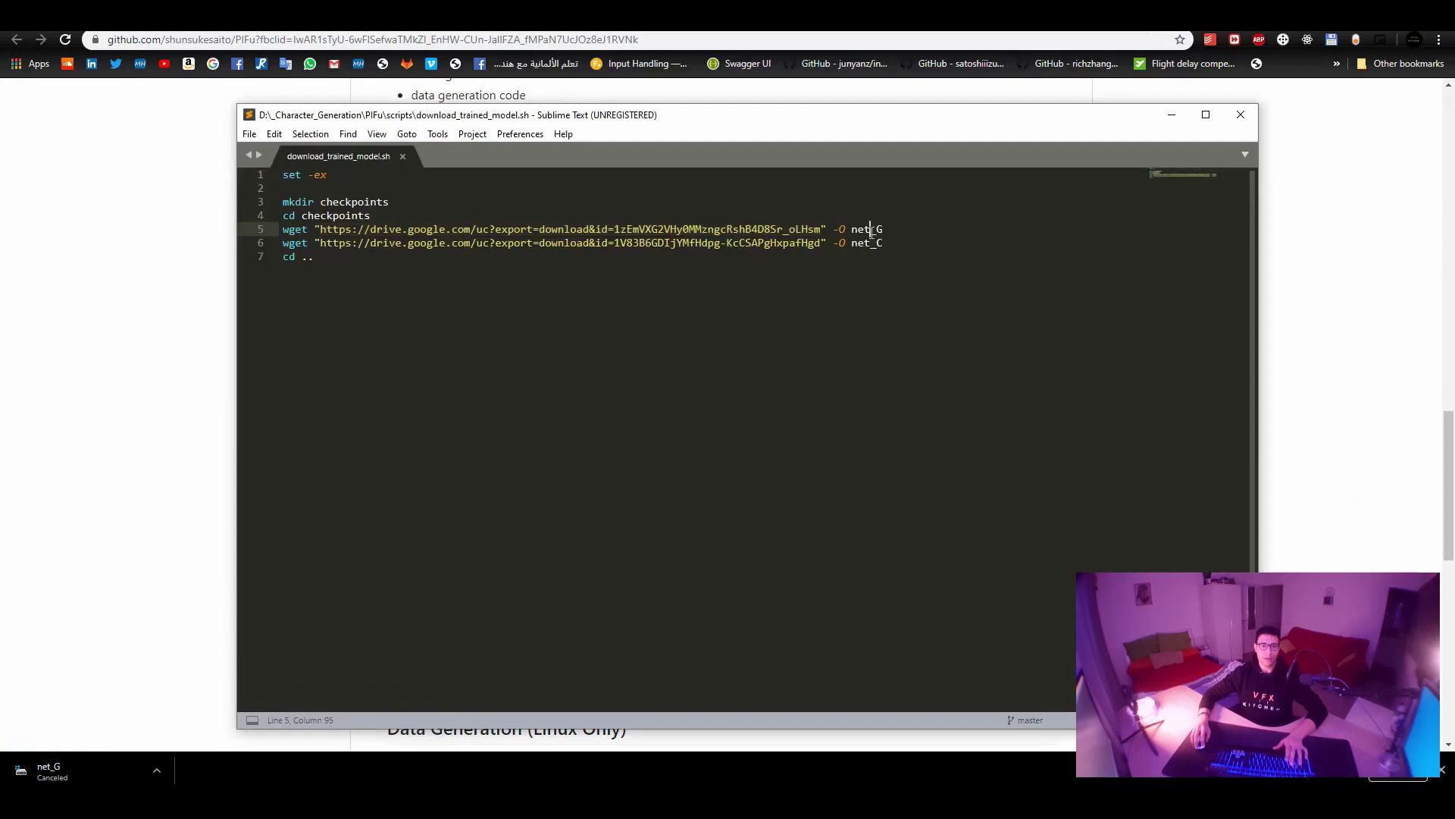
pyautogui.doubleClick(869, 243)
pyautogui.doubleClick(366, 202)
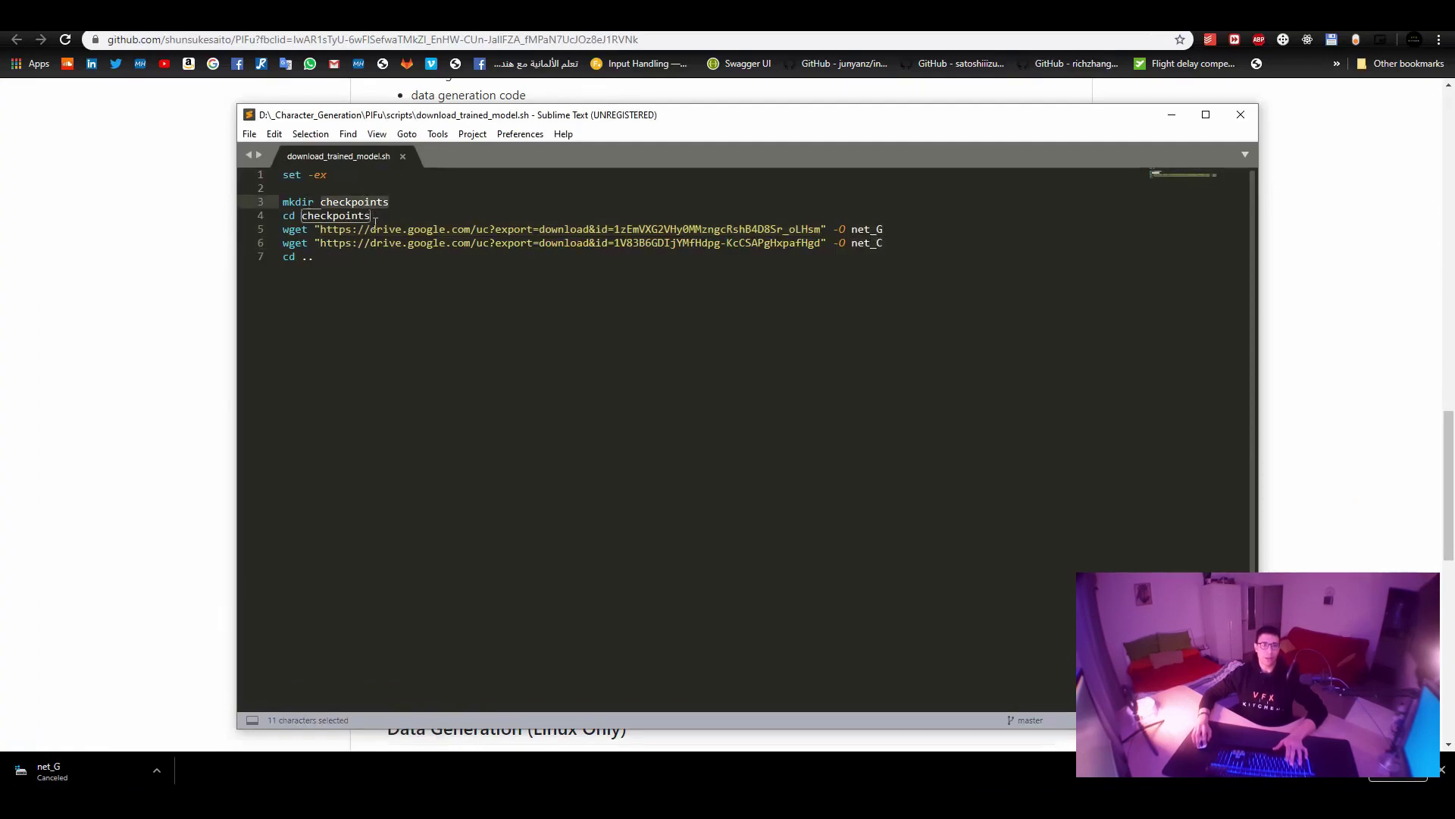
pyautogui.moveTo(321, 230); pyautogui.dragTo(883, 243)
pyautogui.click(664, 466)
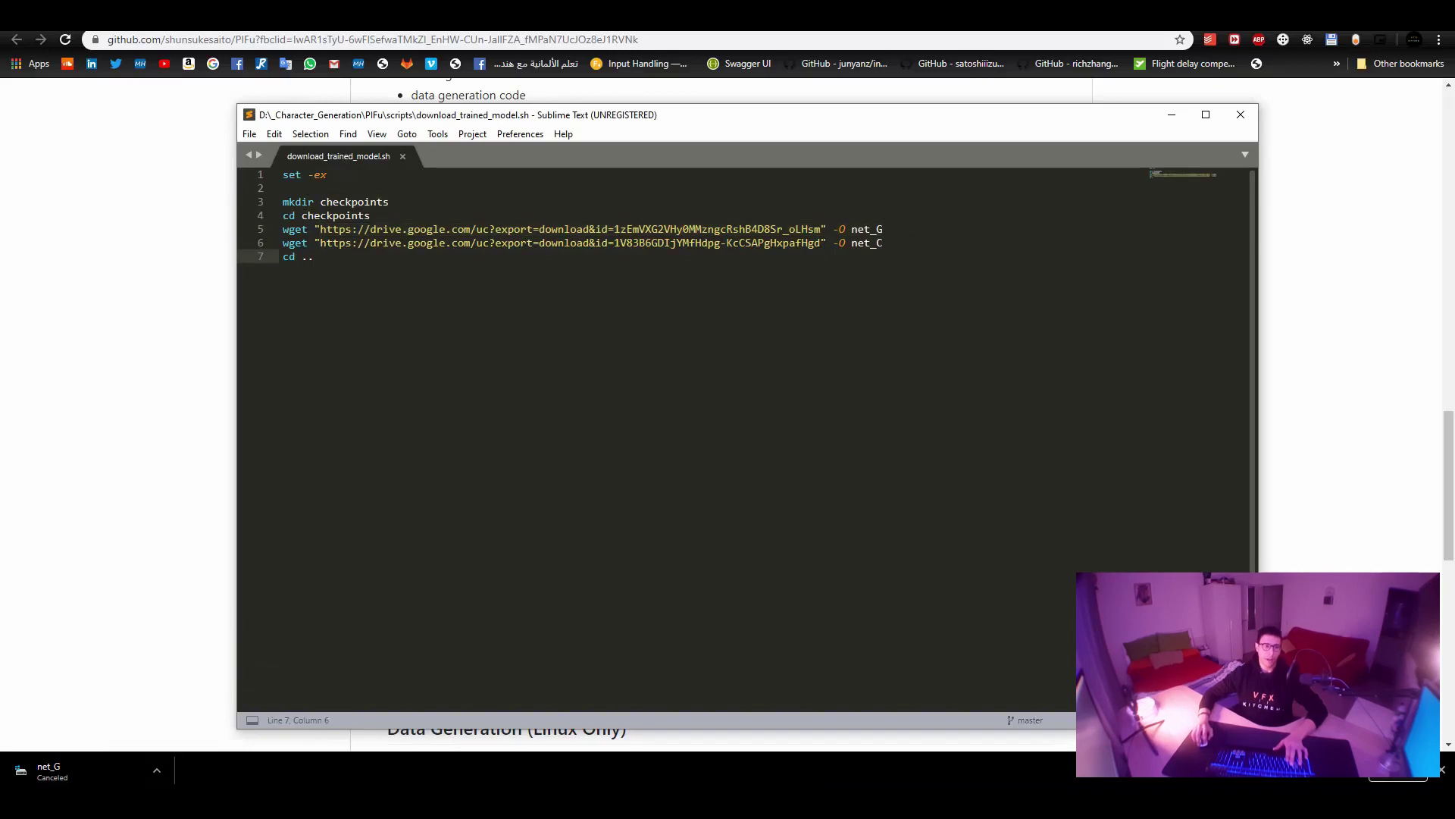
pyautogui.hotkey('alt', 'Tab')
pyautogui.click(863, 294)
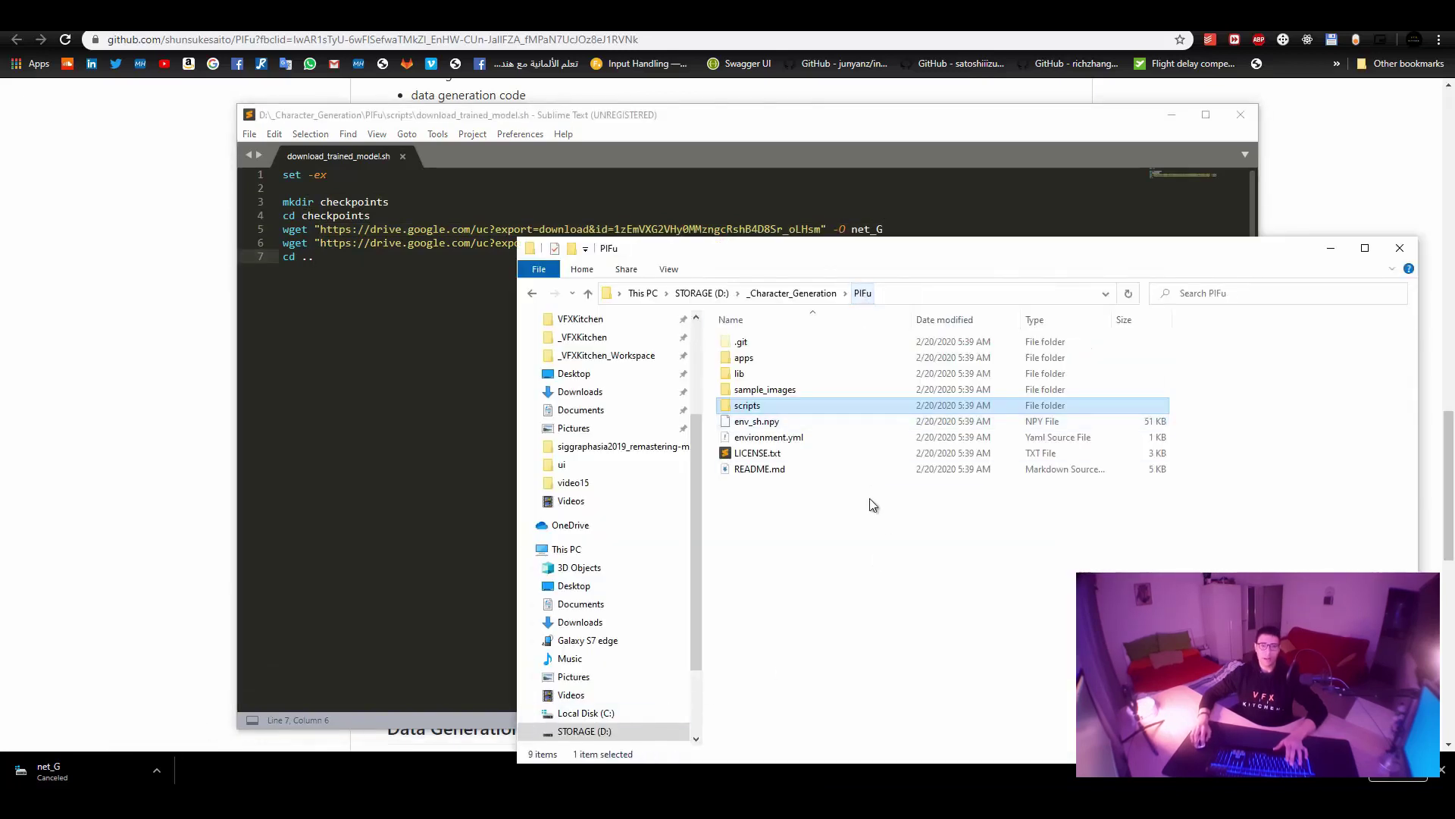
# Create a new folder named checkpoints inside PIFu.
pyautogui.rightClick(824, 540)
pyautogui.moveTo(902, 513)
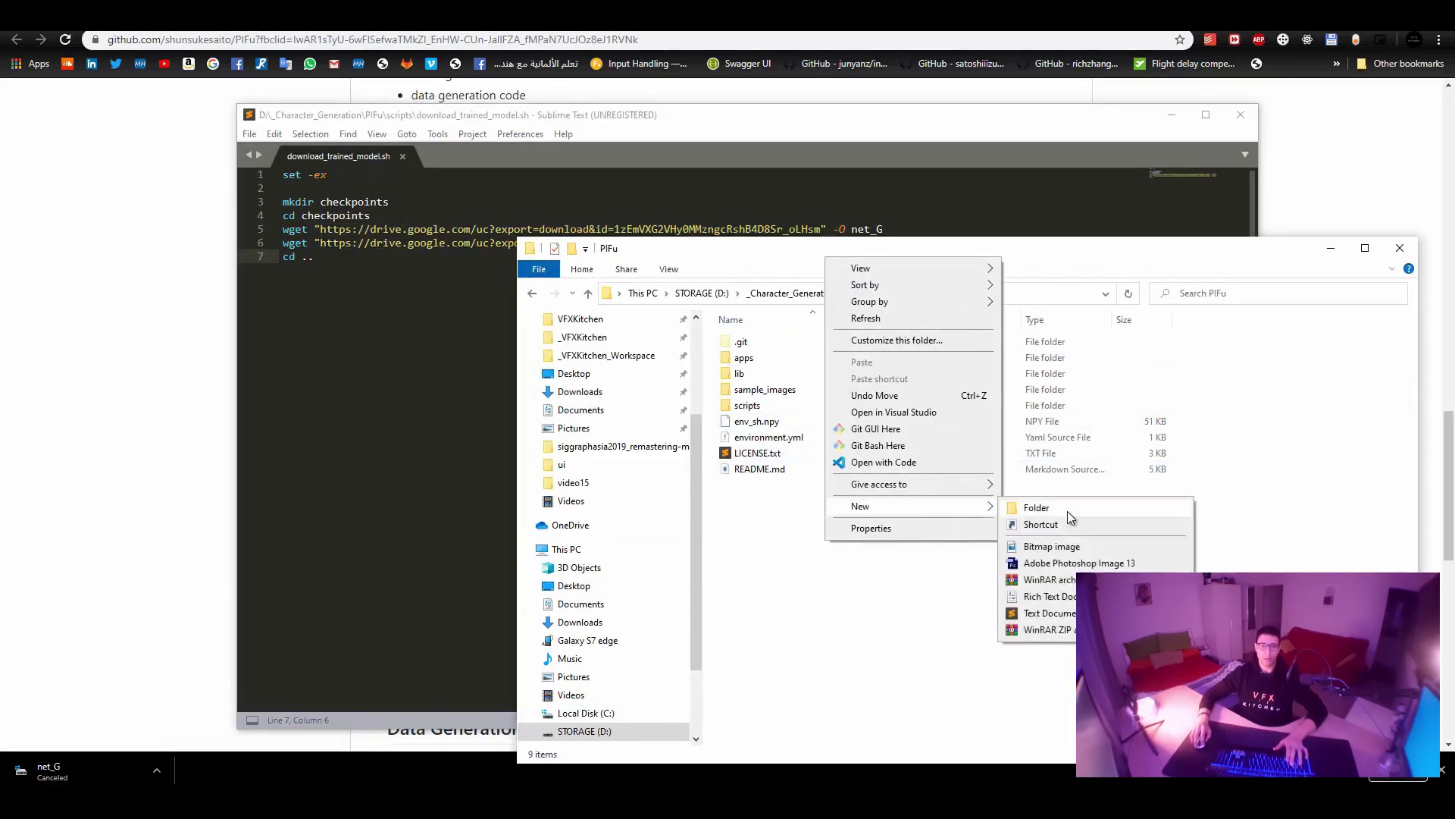
pyautogui.click(1069, 510)
pyautogui.write('checkpoints')
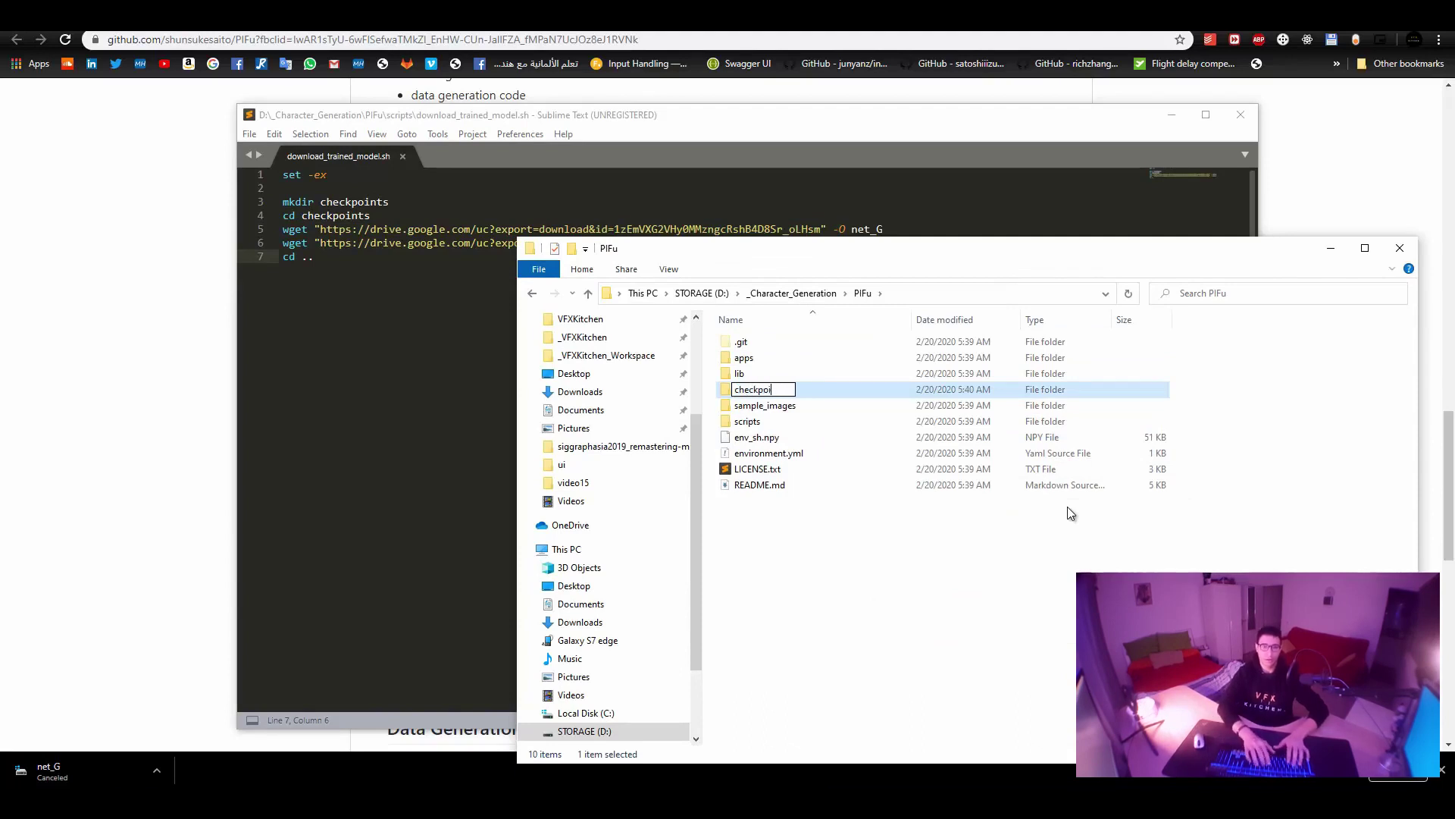
pyautogui.press('Return')
pyautogui.press('Return')
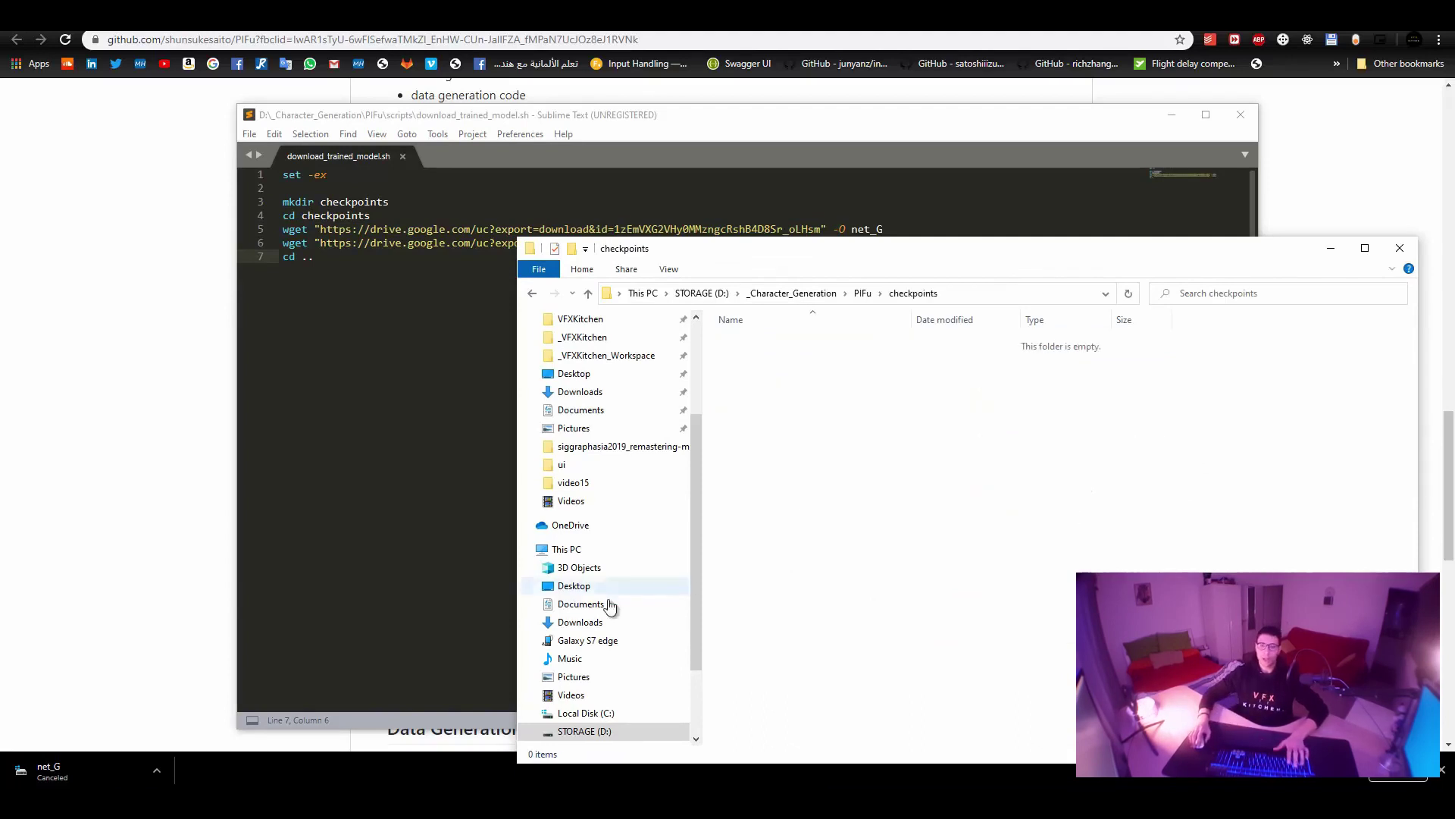
# Copy the net_C and net_G folders from VFXKitchen_Prep\checkpoints.
pyautogui.click(792, 293)
pyautogui.doubleClick(785, 355)
pyautogui.doubleClick(785, 341)
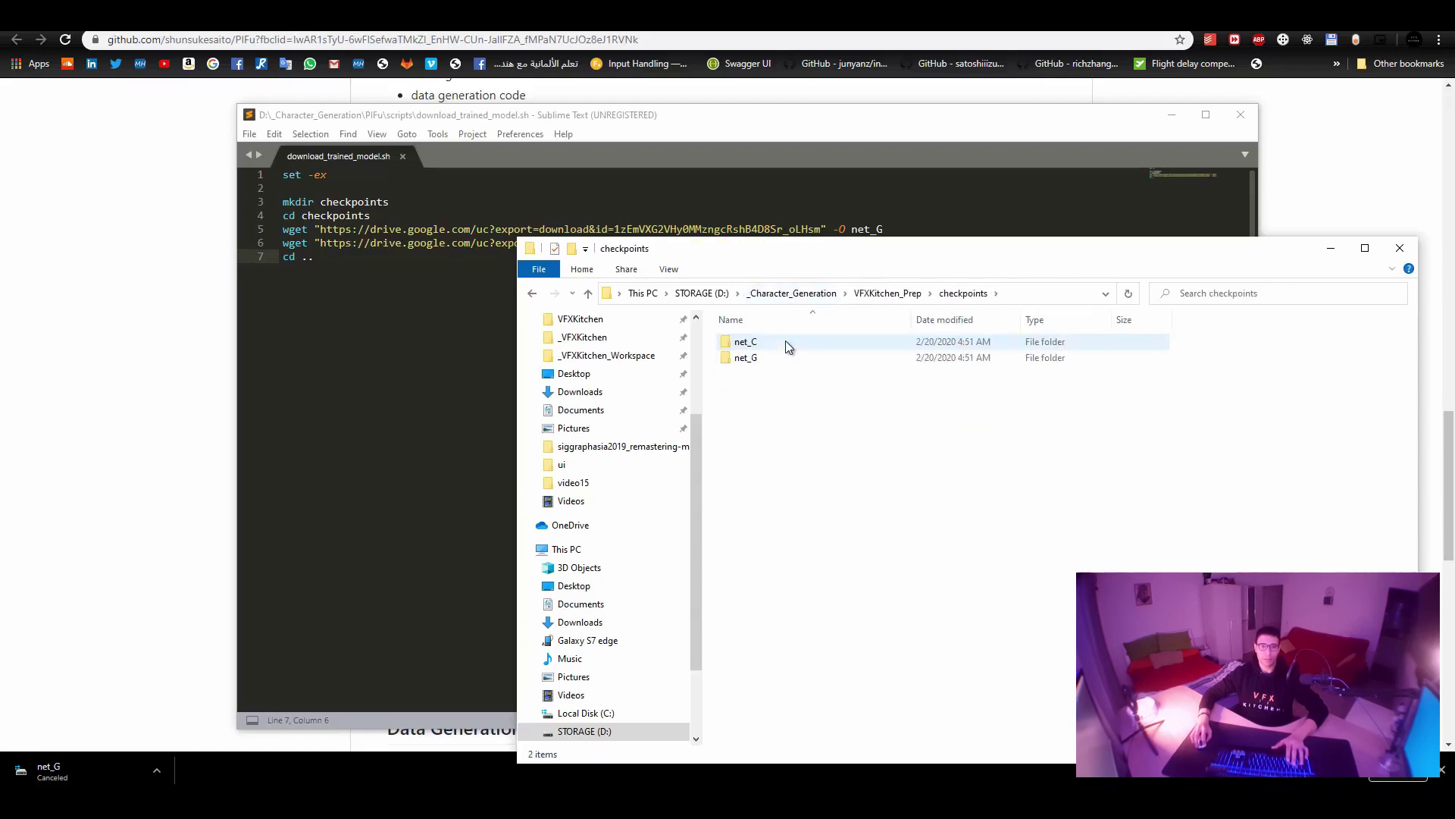
pyautogui.doubleClick(770, 339)
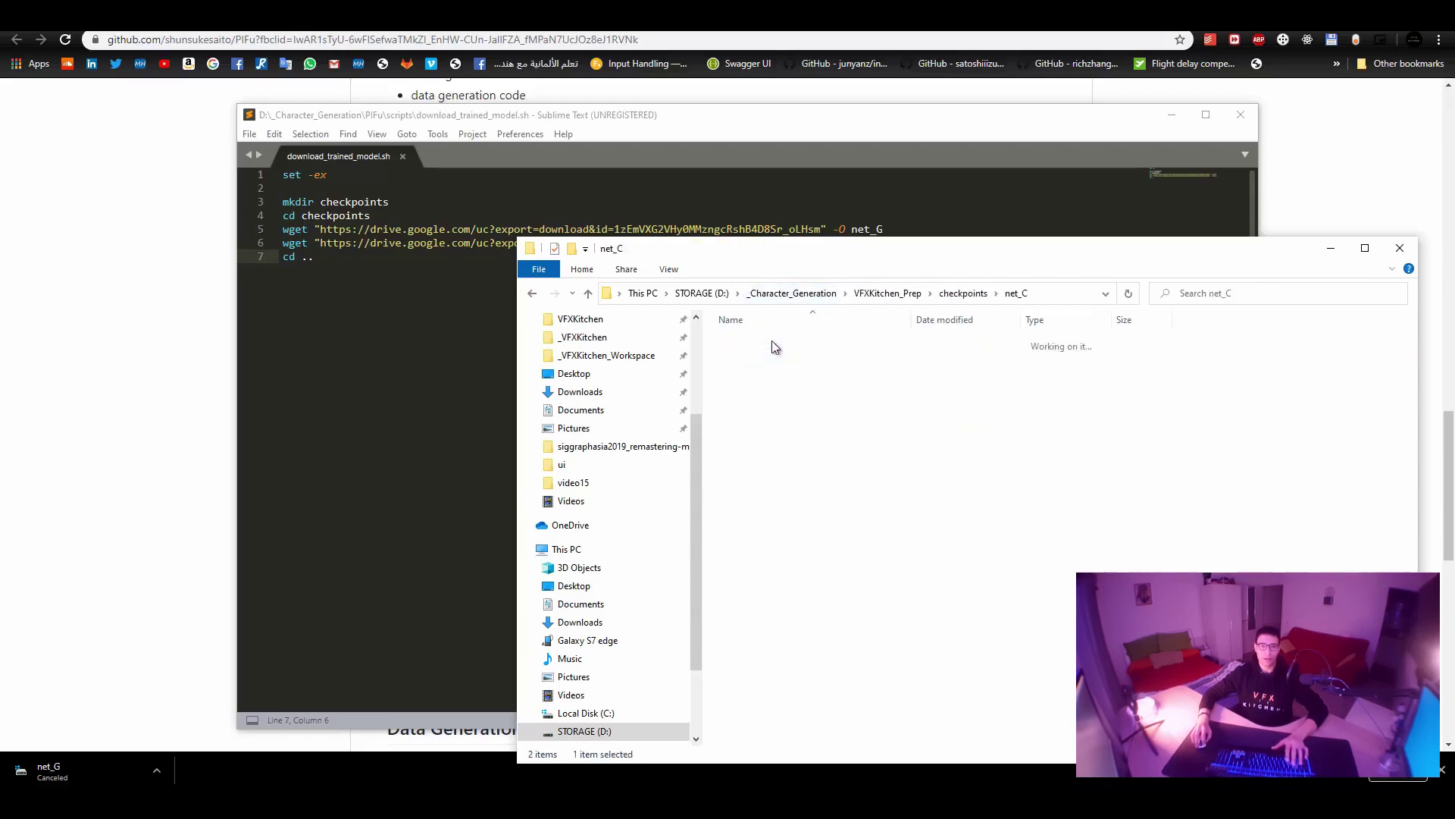
pyautogui.click(963, 294)
pyautogui.moveTo(910, 423); pyautogui.dragTo(770, 338)
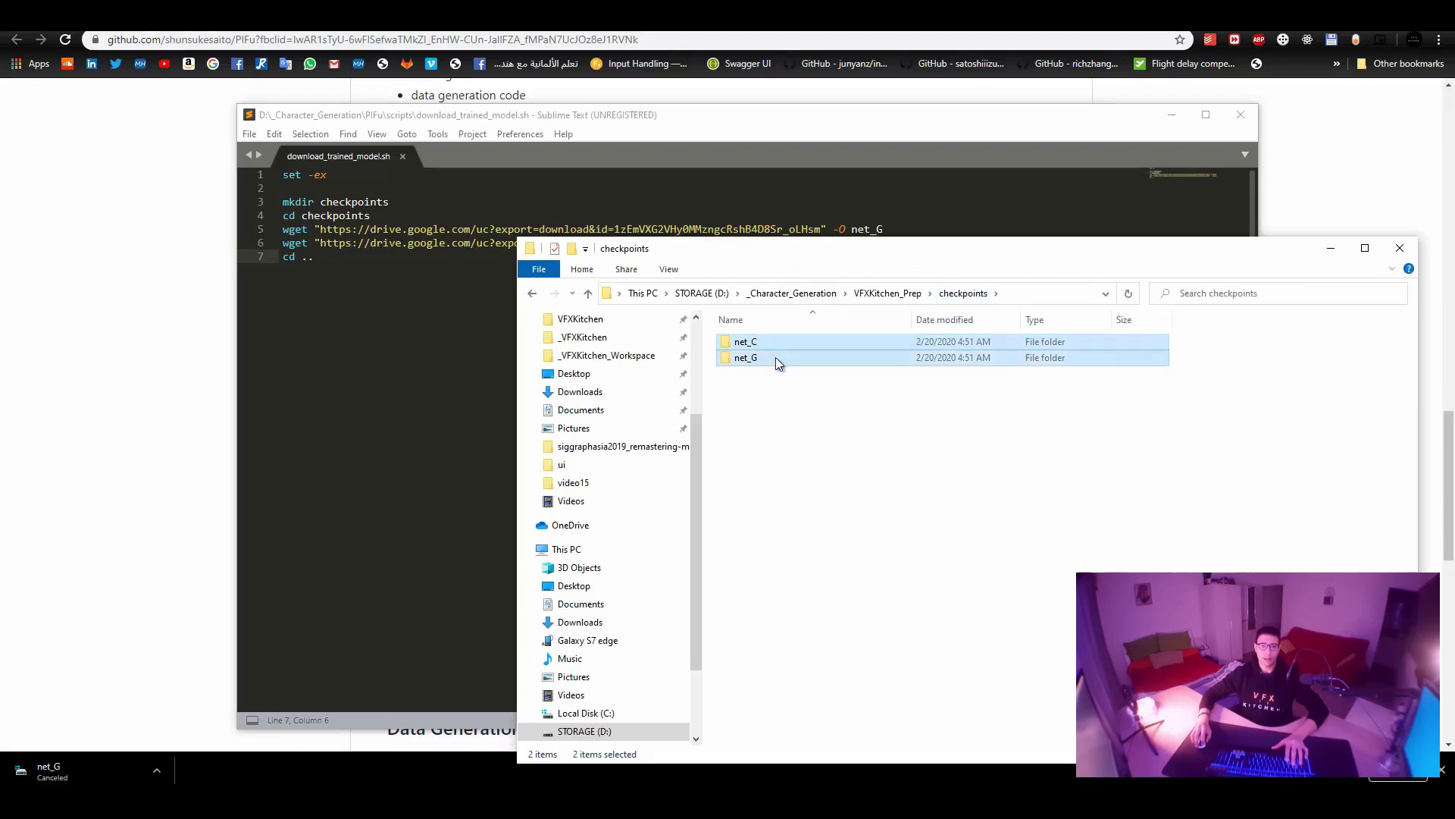
pyautogui.rightClick(775, 357)
pyautogui.click(819, 589)
# Paste net_C and net_G into PIFu\checkpoints.
pyautogui.click(879, 294)
pyautogui.click(781, 294)
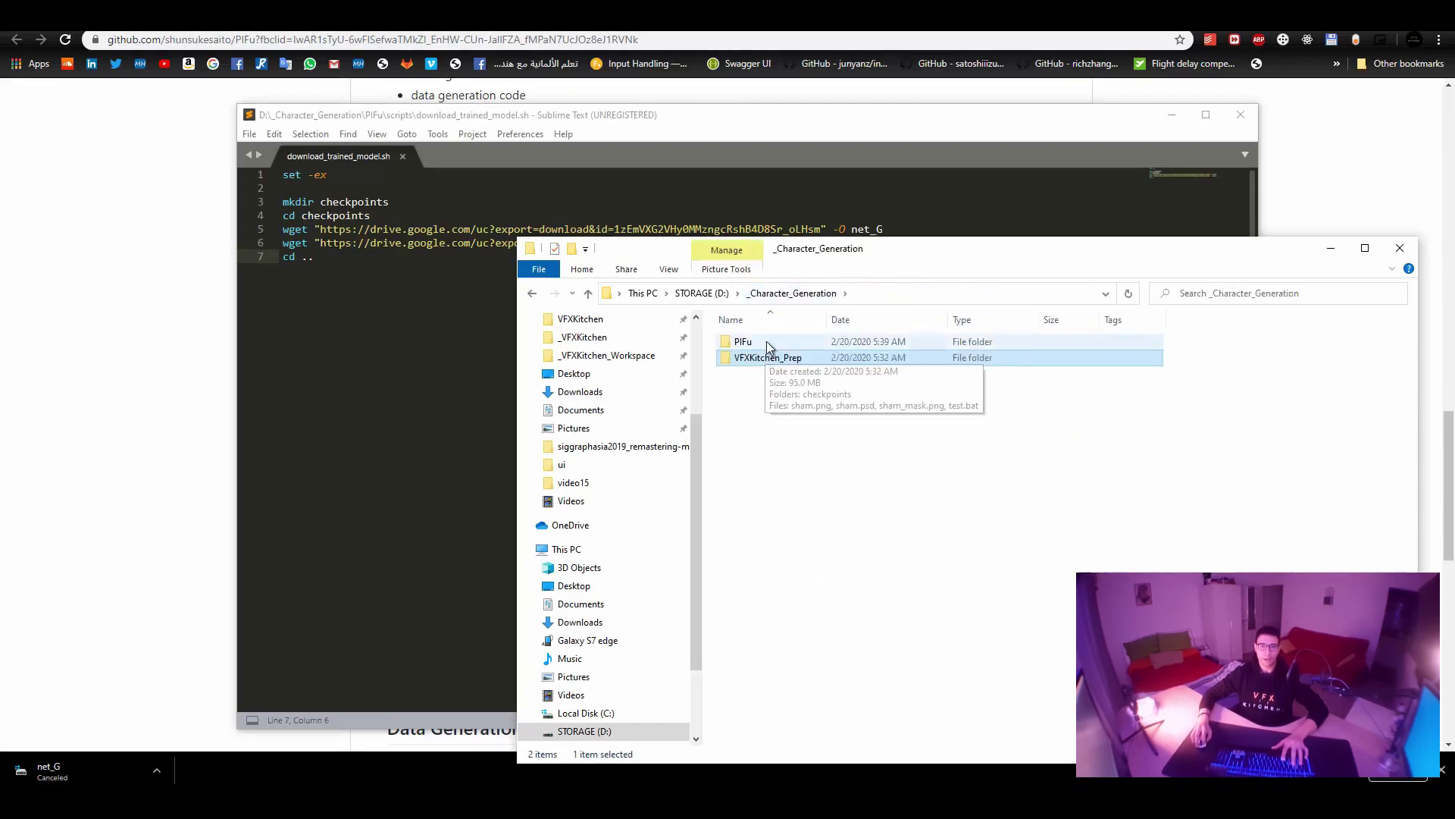
pyautogui.doubleClick(766, 341)
pyautogui.doubleClick(793, 374)
pyautogui.rightClick(807, 381)
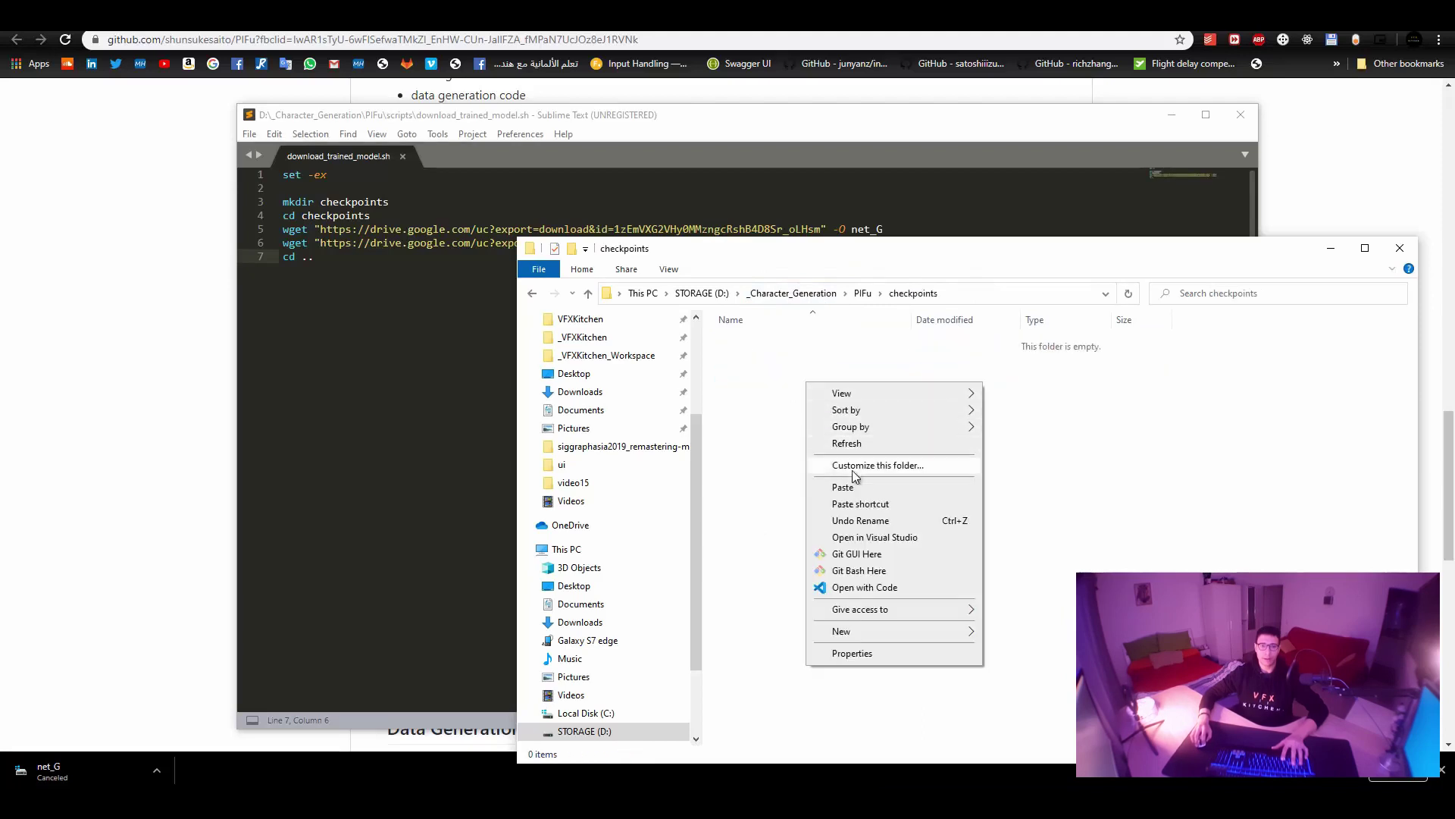
pyautogui.click(853, 486)
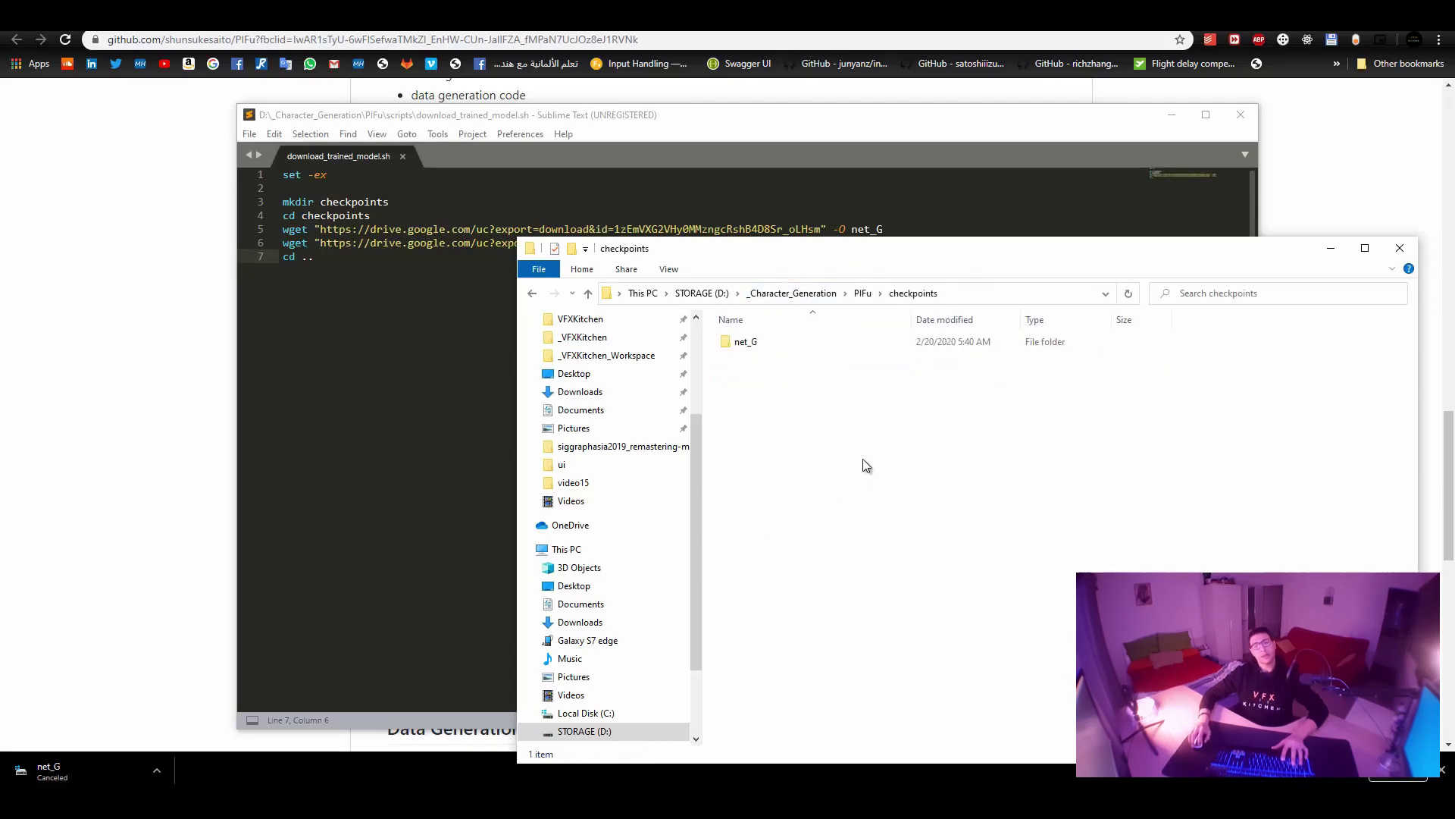
# Check the model files inside net_G and net_C, then go back to the PIFu folder.
pyautogui.doubleClick(785, 364)
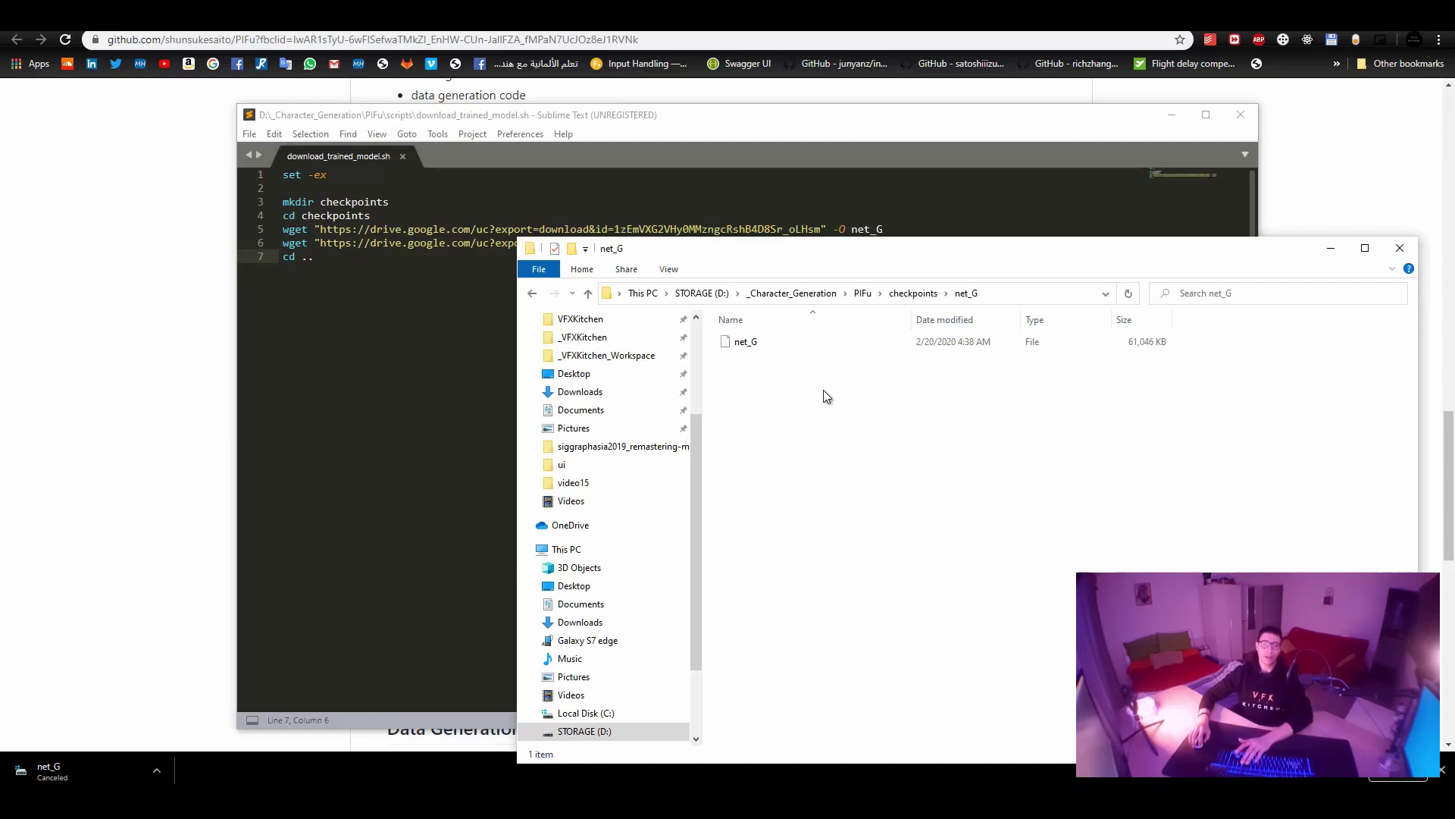
pyautogui.press('BackSpace')
pyautogui.press('Up')
pyautogui.press('Return')
pyautogui.press('BackSpace')
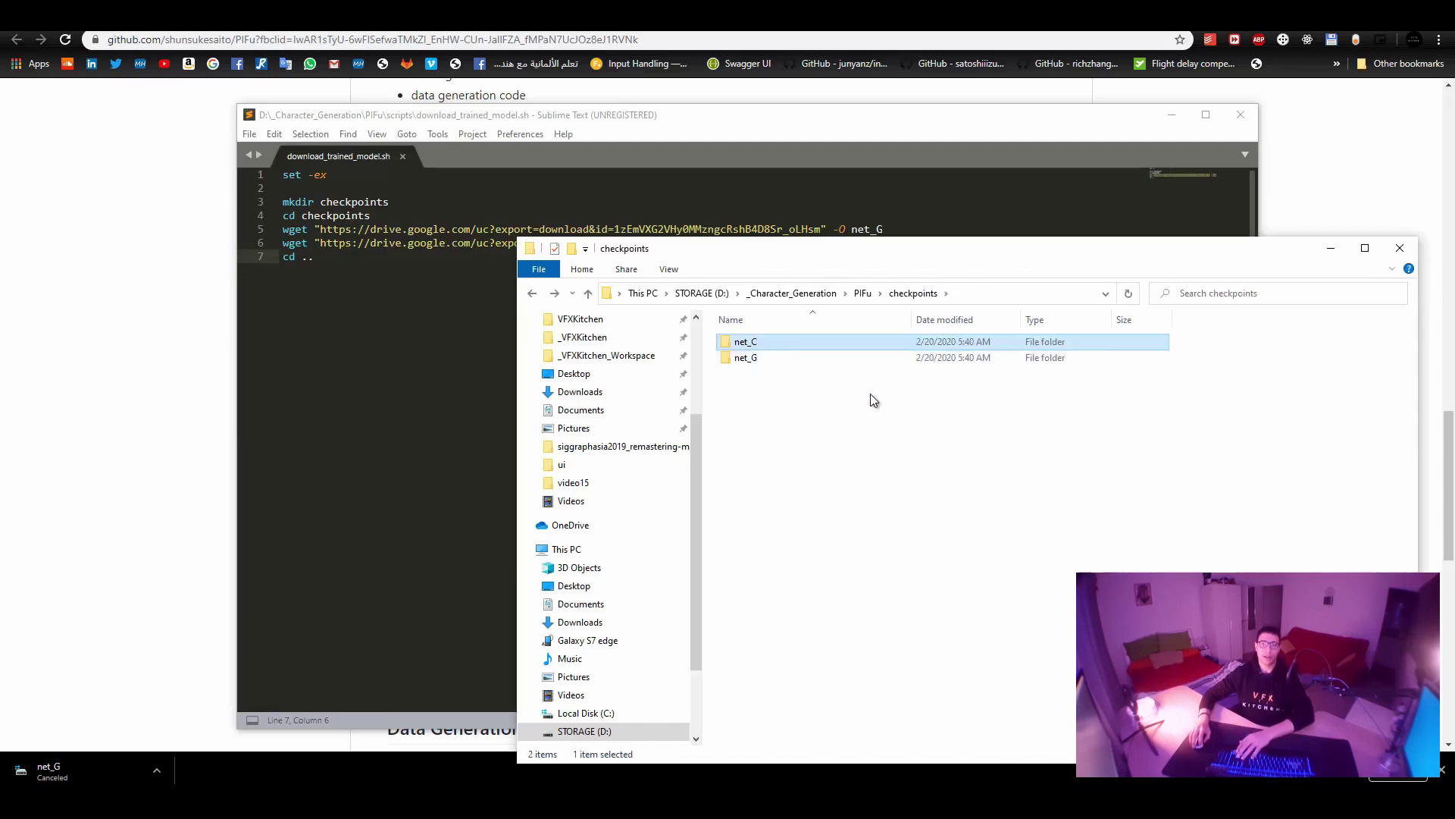
pyautogui.click(864, 294)
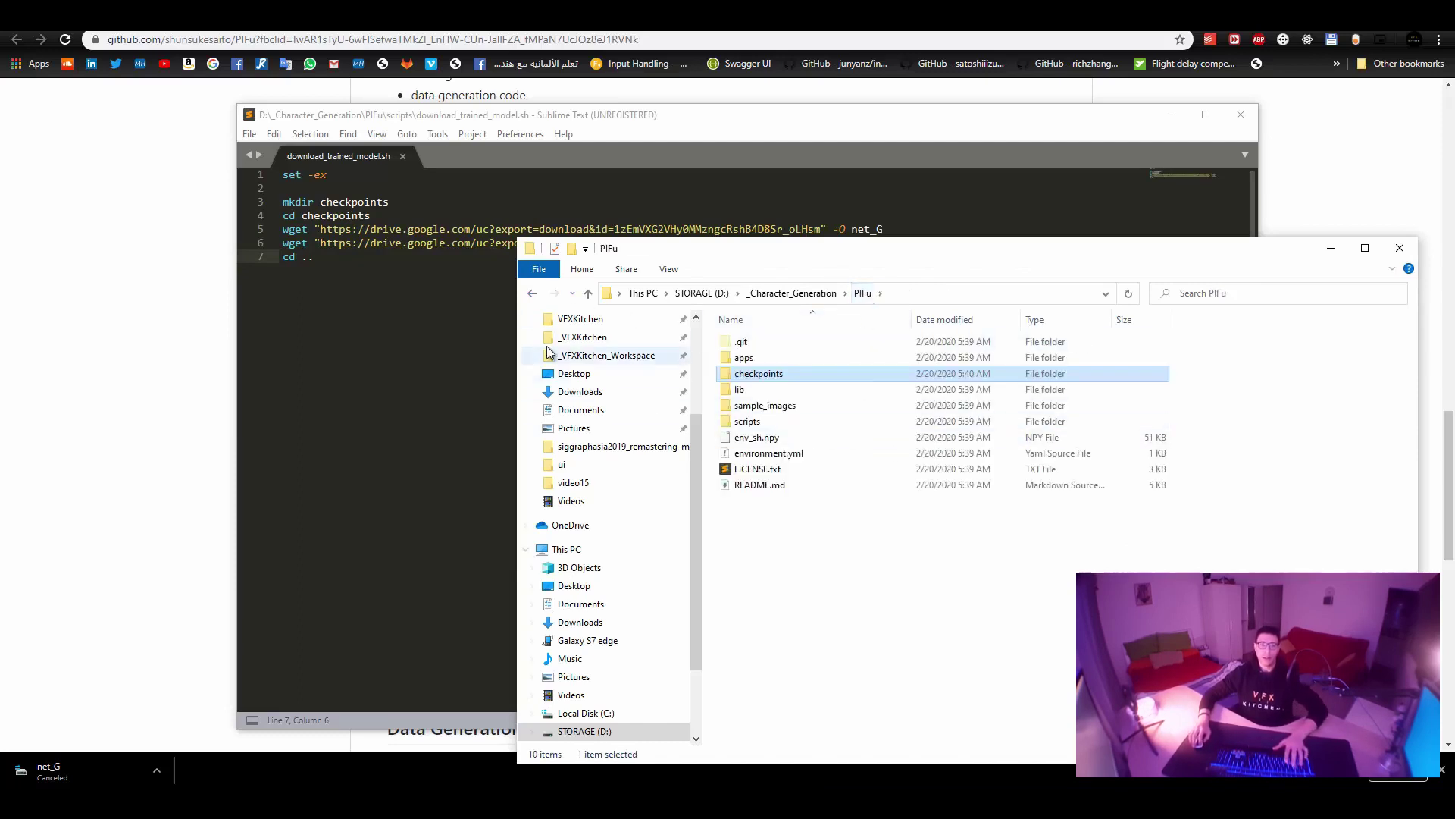
# Open scripts\test.sh in Sublime Text full screen.
pyautogui.hotkey('alt', 'Tab')
pyautogui.scroll(-1, 513, 599)
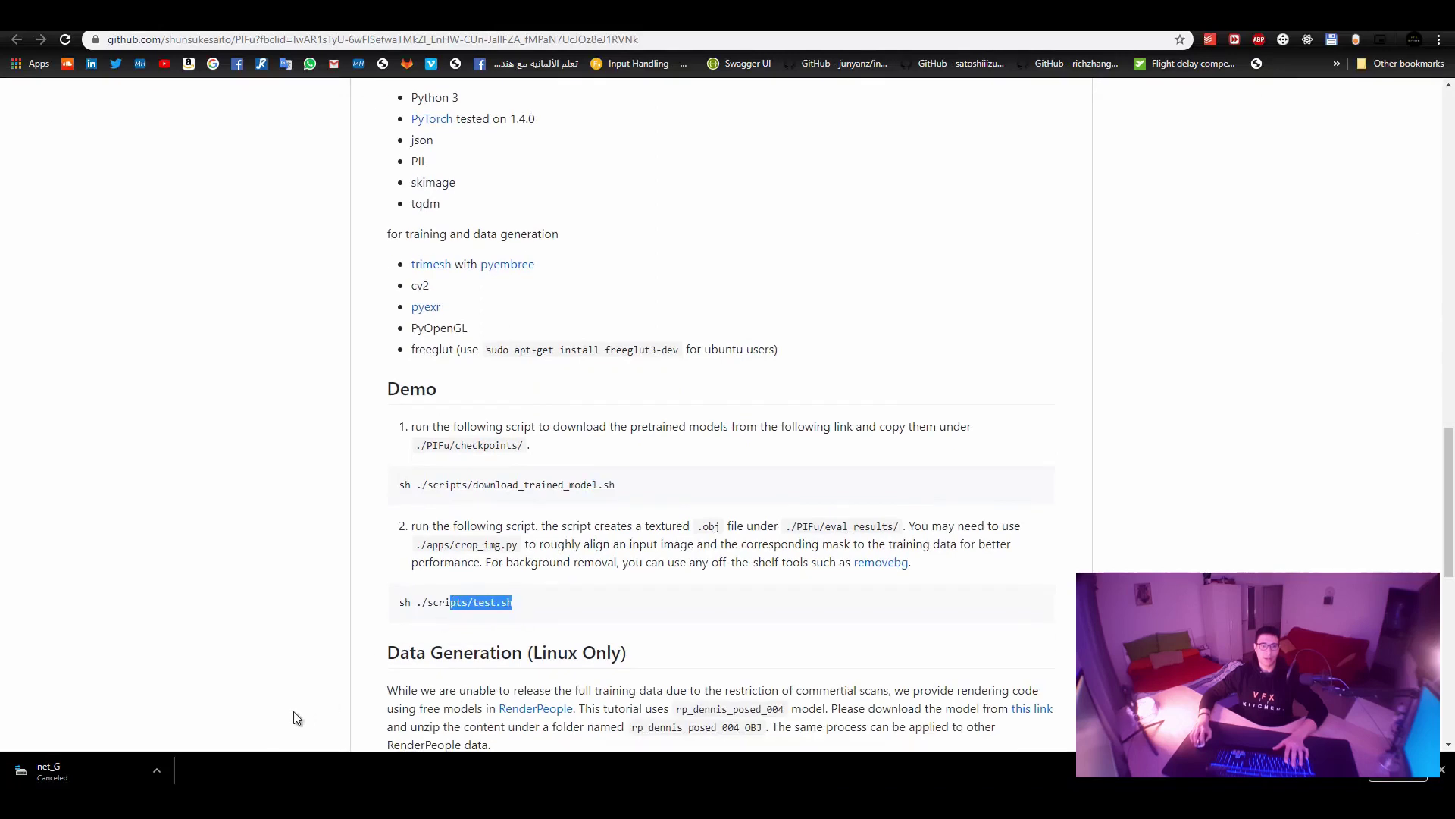
pyautogui.hotkey('alt', 'Tab')
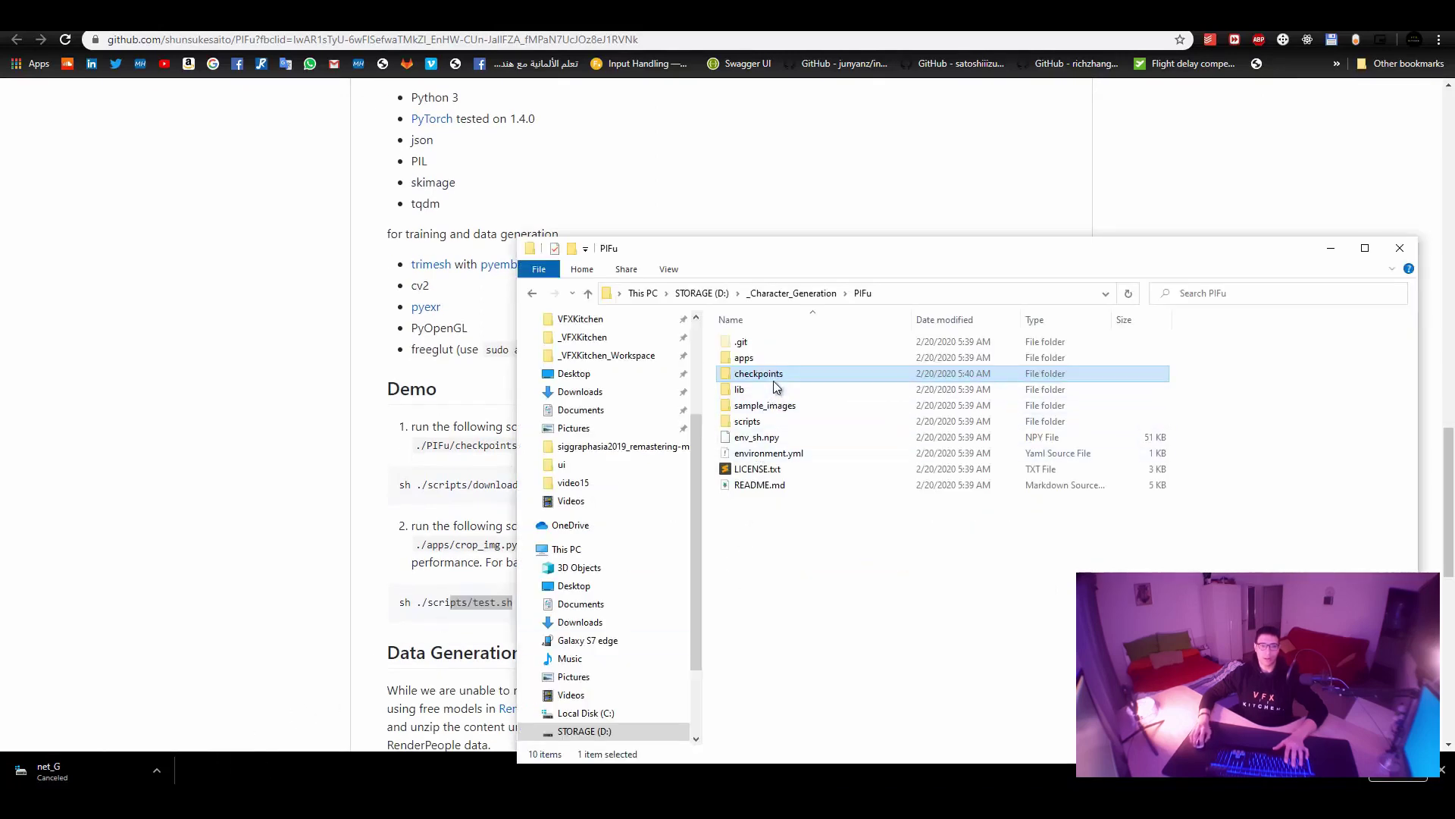
pyautogui.doubleClick(770, 359)
pyautogui.click(861, 294)
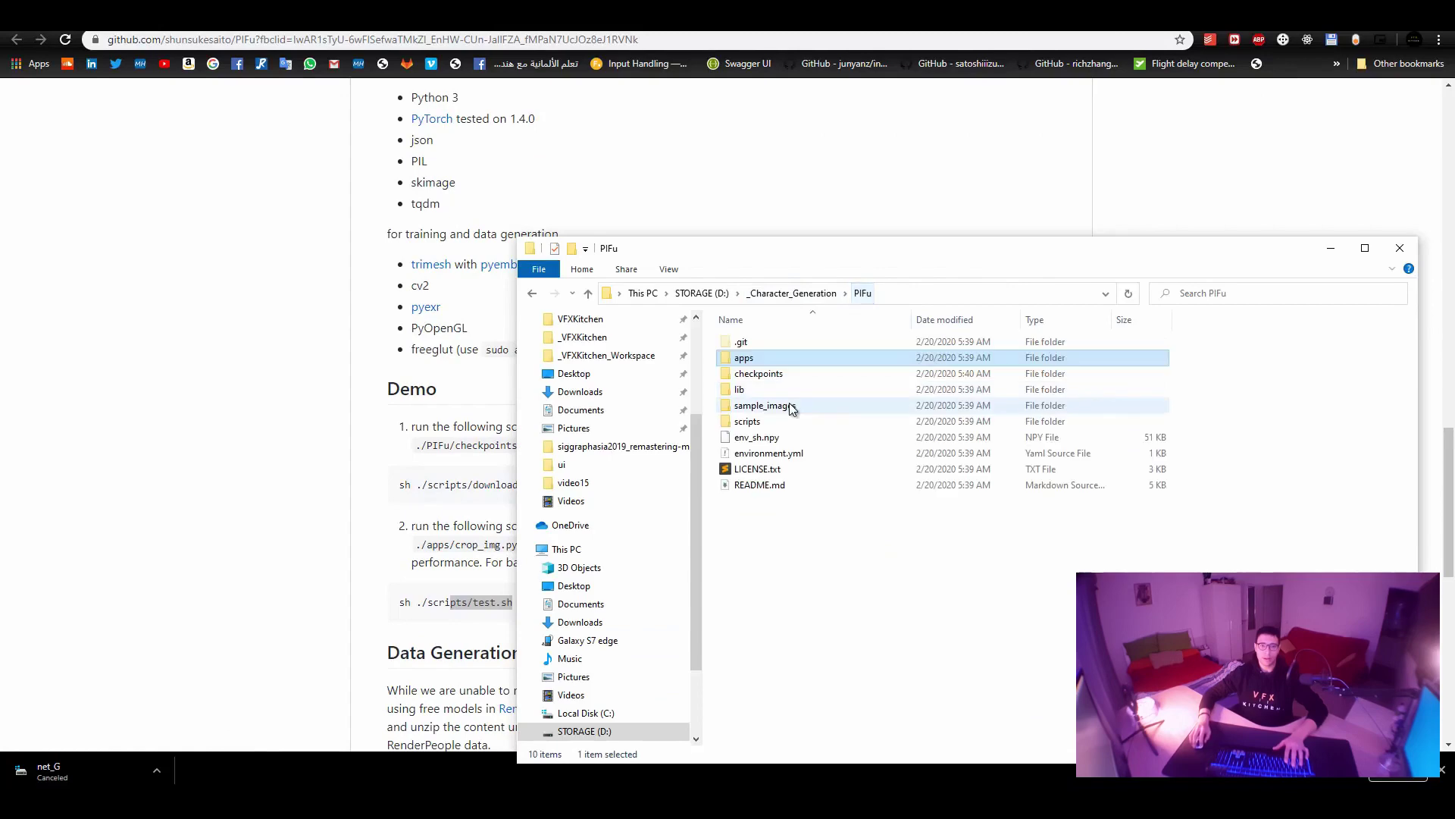
pyautogui.doubleClick(785, 421)
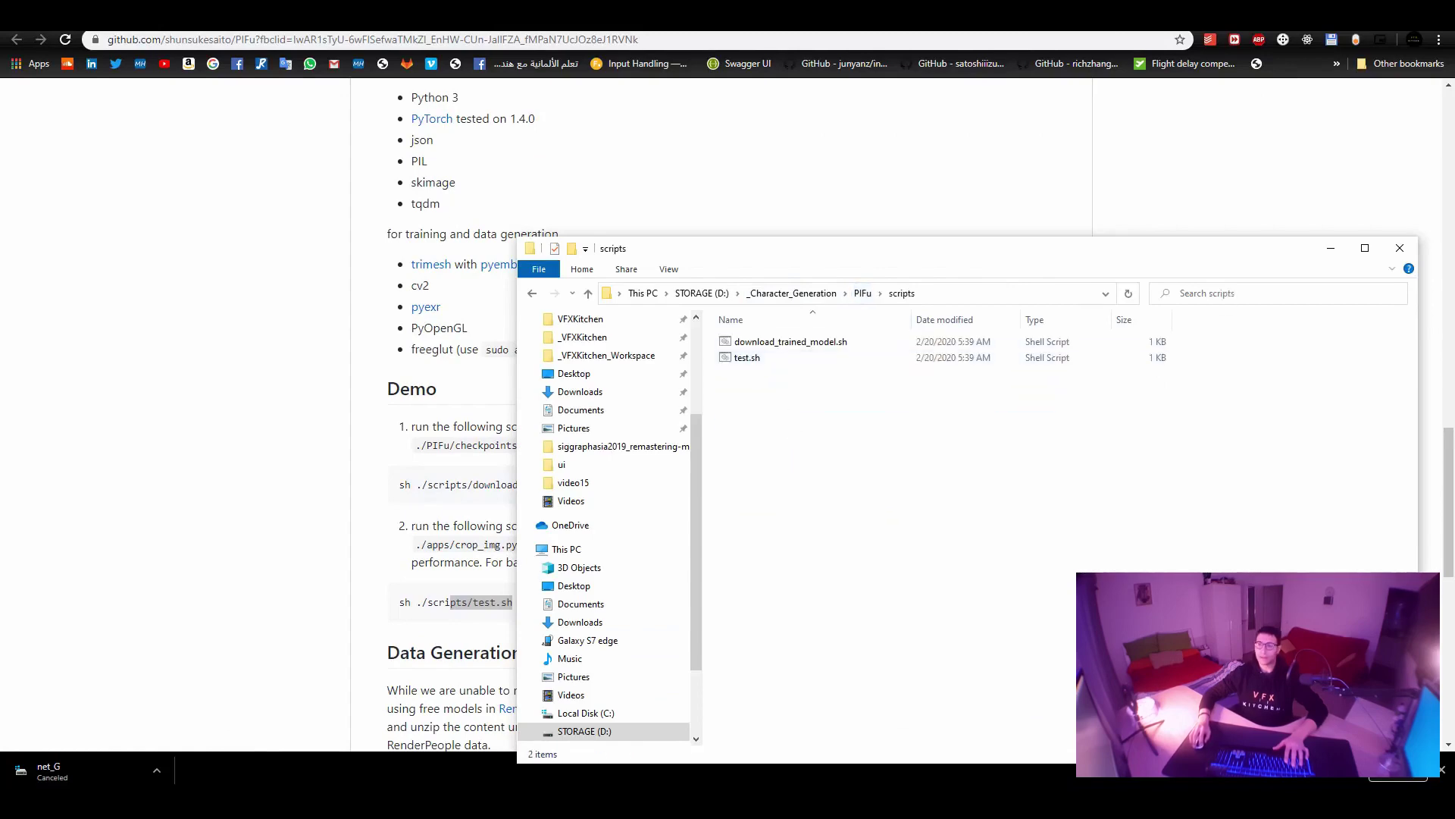
pyautogui.click(585, 199)
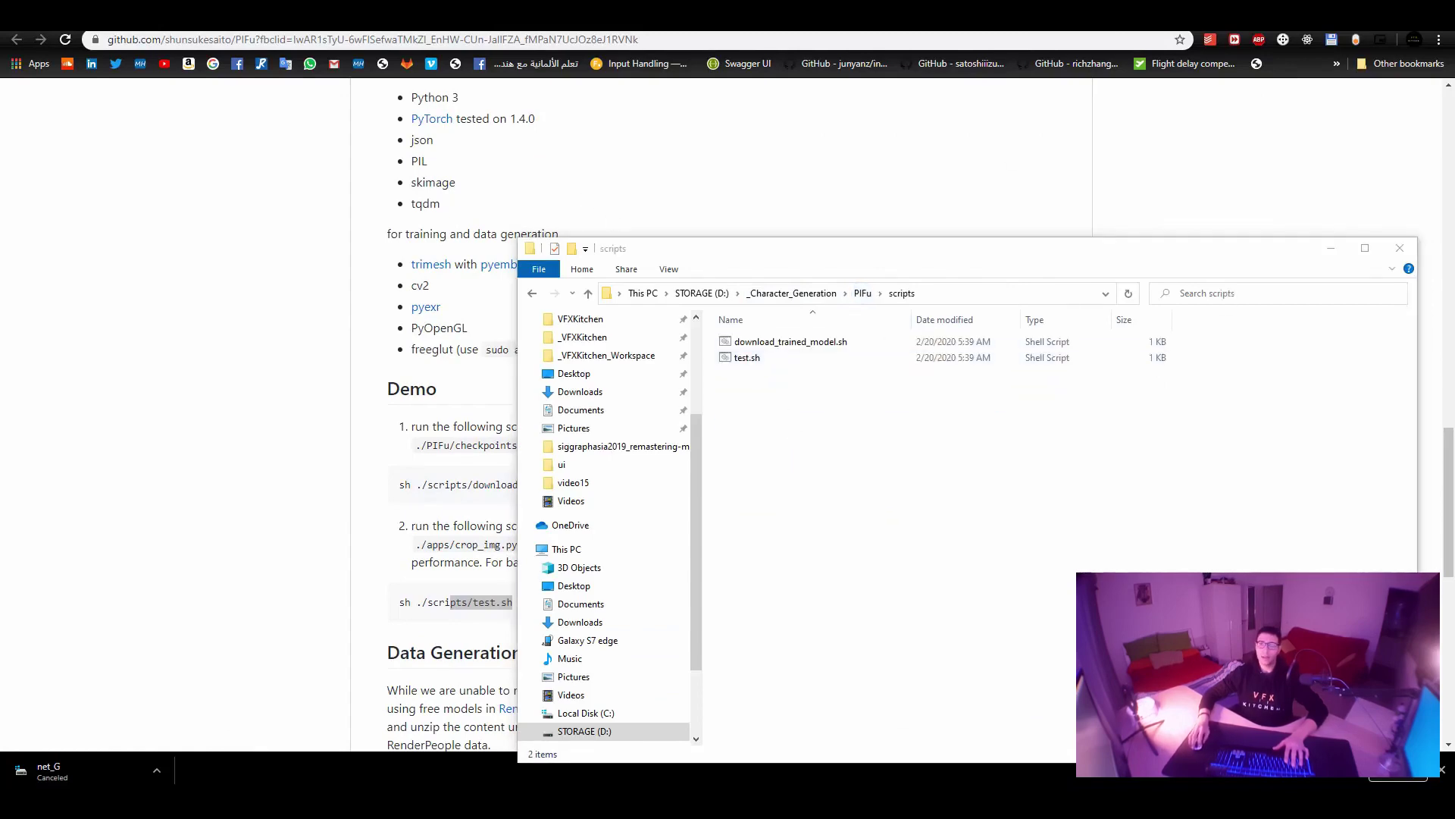
pyautogui.press('F11')
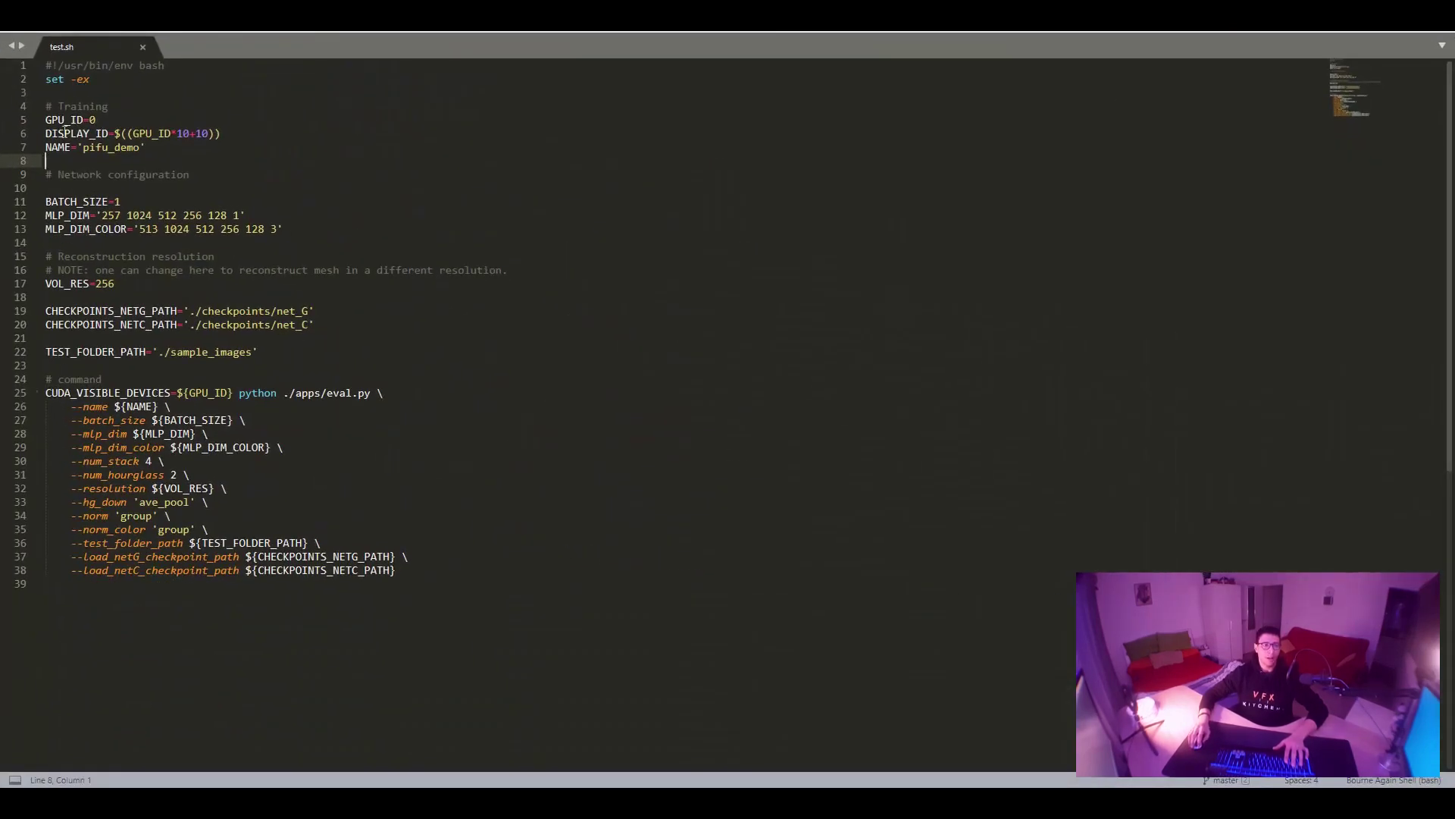
# Review test.sh settings: DISPLAY_ID, NAME, BATCH_SIZE, MLP_DIM and MLP_DIM_COLOR.
pyautogui.click(64, 120)
pyautogui.moveTo(45, 133); pyautogui.dragTo(233, 139)
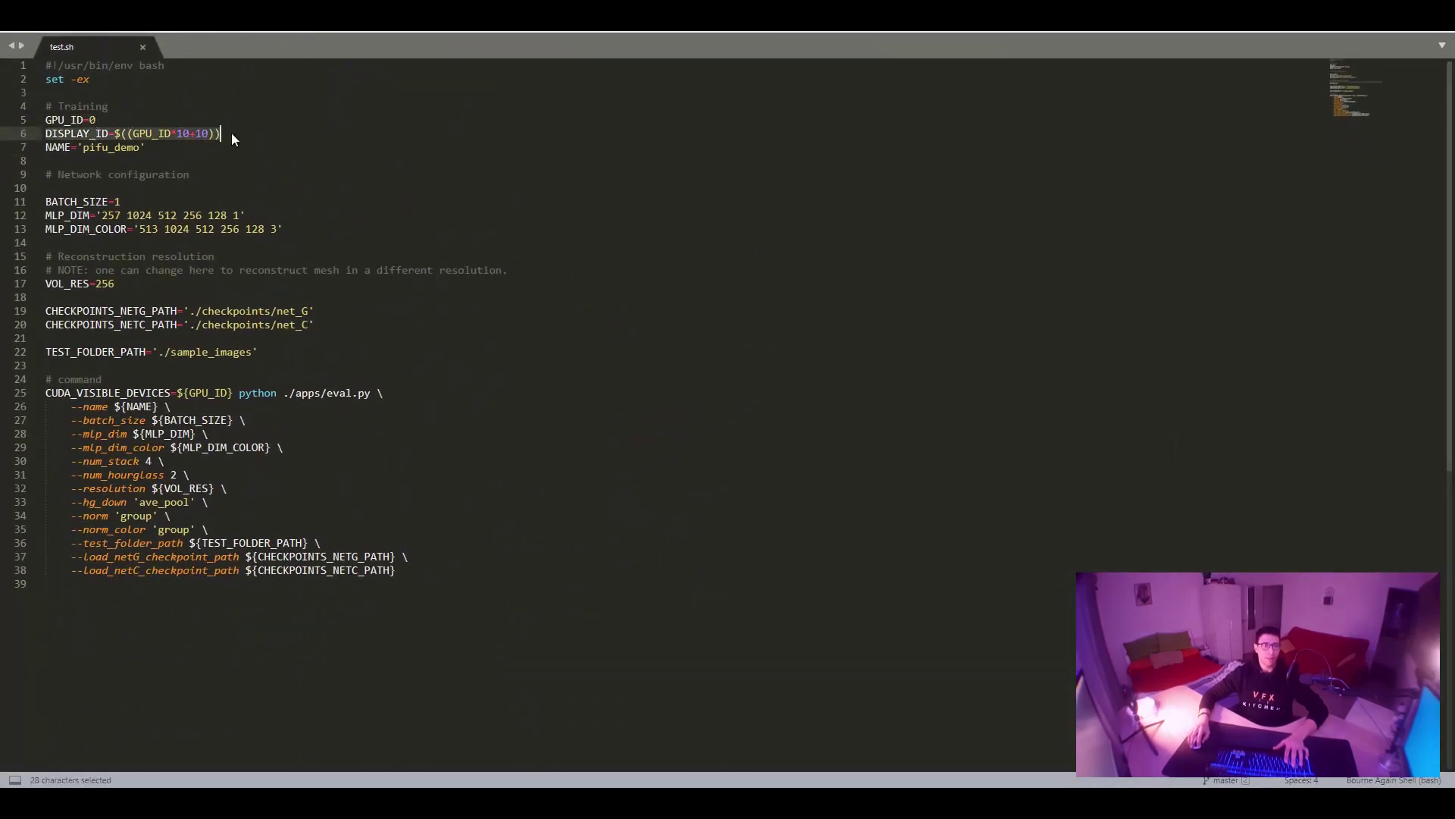
pyautogui.doubleClick(60, 147)
pyautogui.doubleClick(80, 202)
pyautogui.click(82, 215)
pyautogui.click(83, 238)
pyautogui.doubleClick(82, 229)
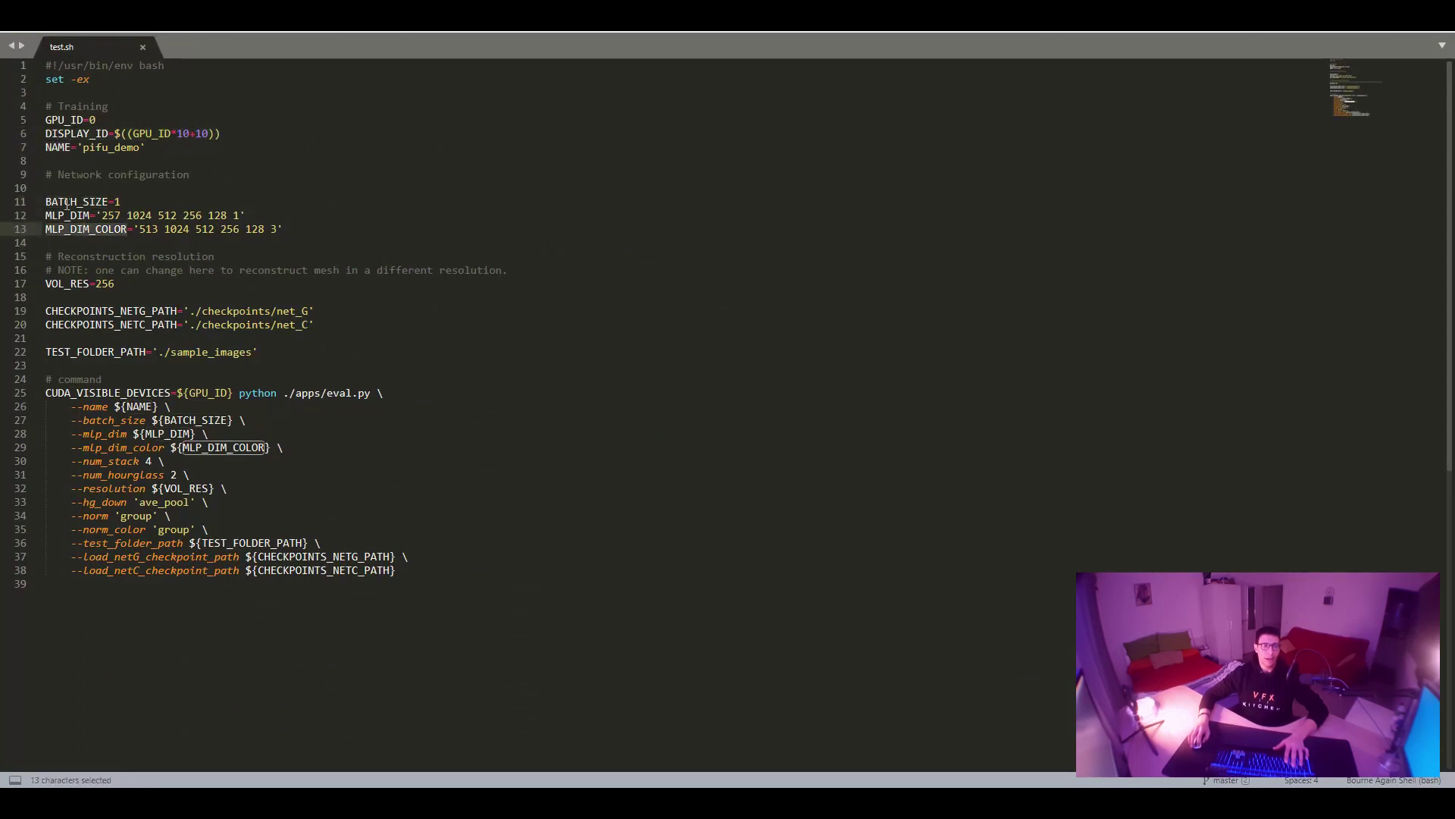
pyautogui.moveTo(402, 570); pyautogui.dragTo(45, 65)
pyautogui.click(442, 423)
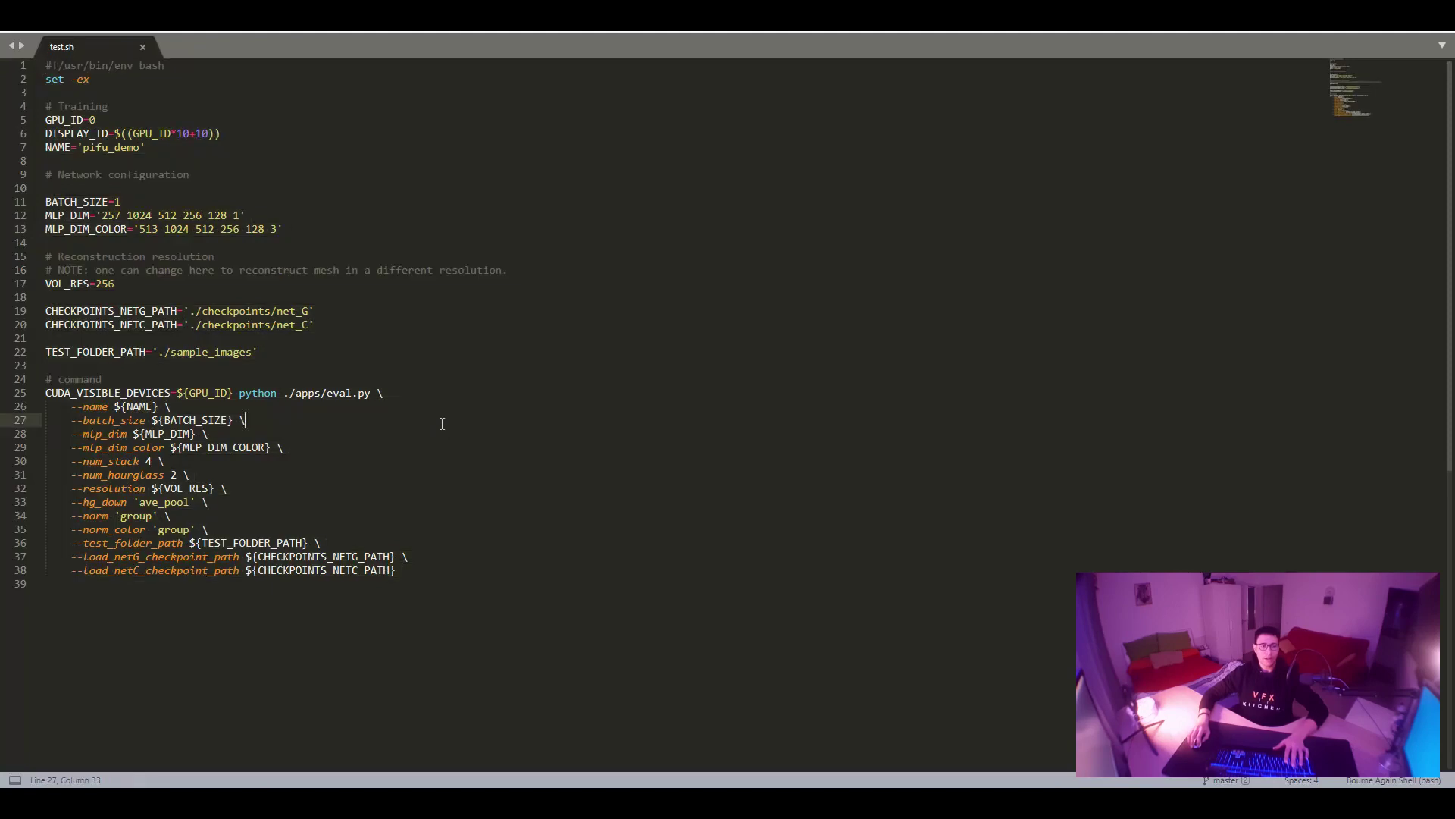
# Leave full screen and drag VFXKitchen_Prep\test.bat into Sublime Text beside test.sh.
pyautogui.press('F11')
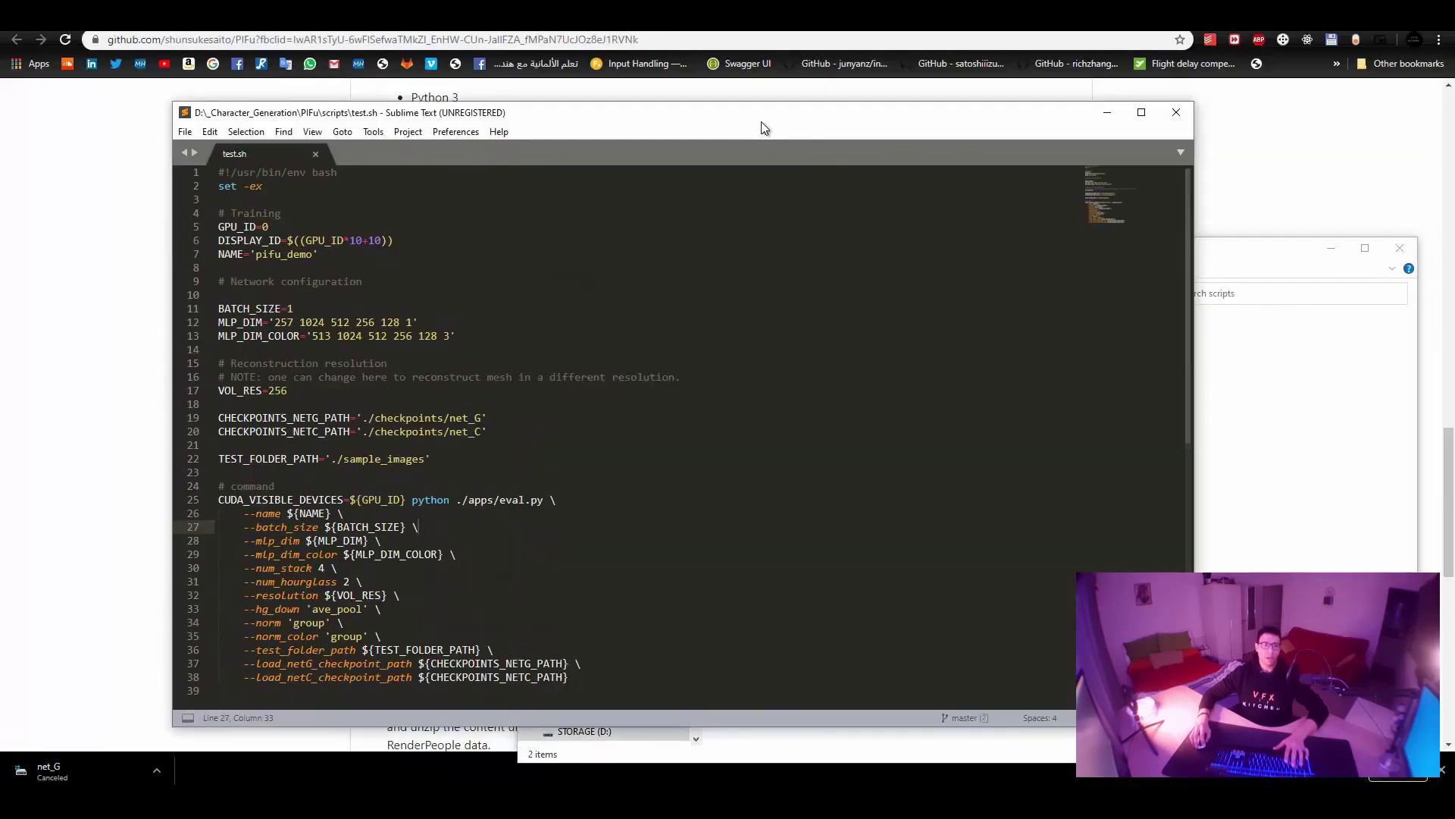
pyautogui.click(1296, 357)
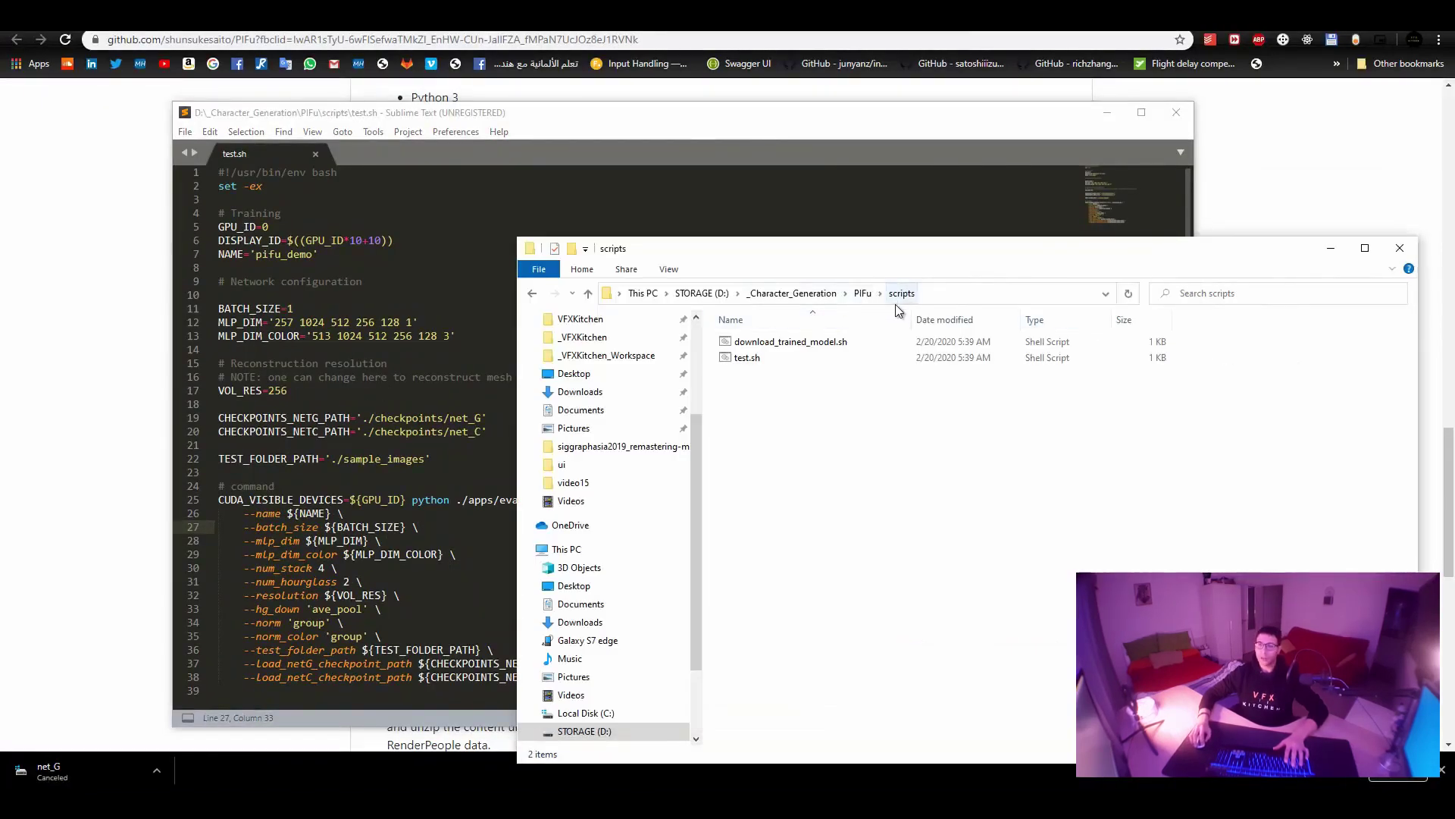
pyautogui.click(847, 294)
pyautogui.click(783, 293)
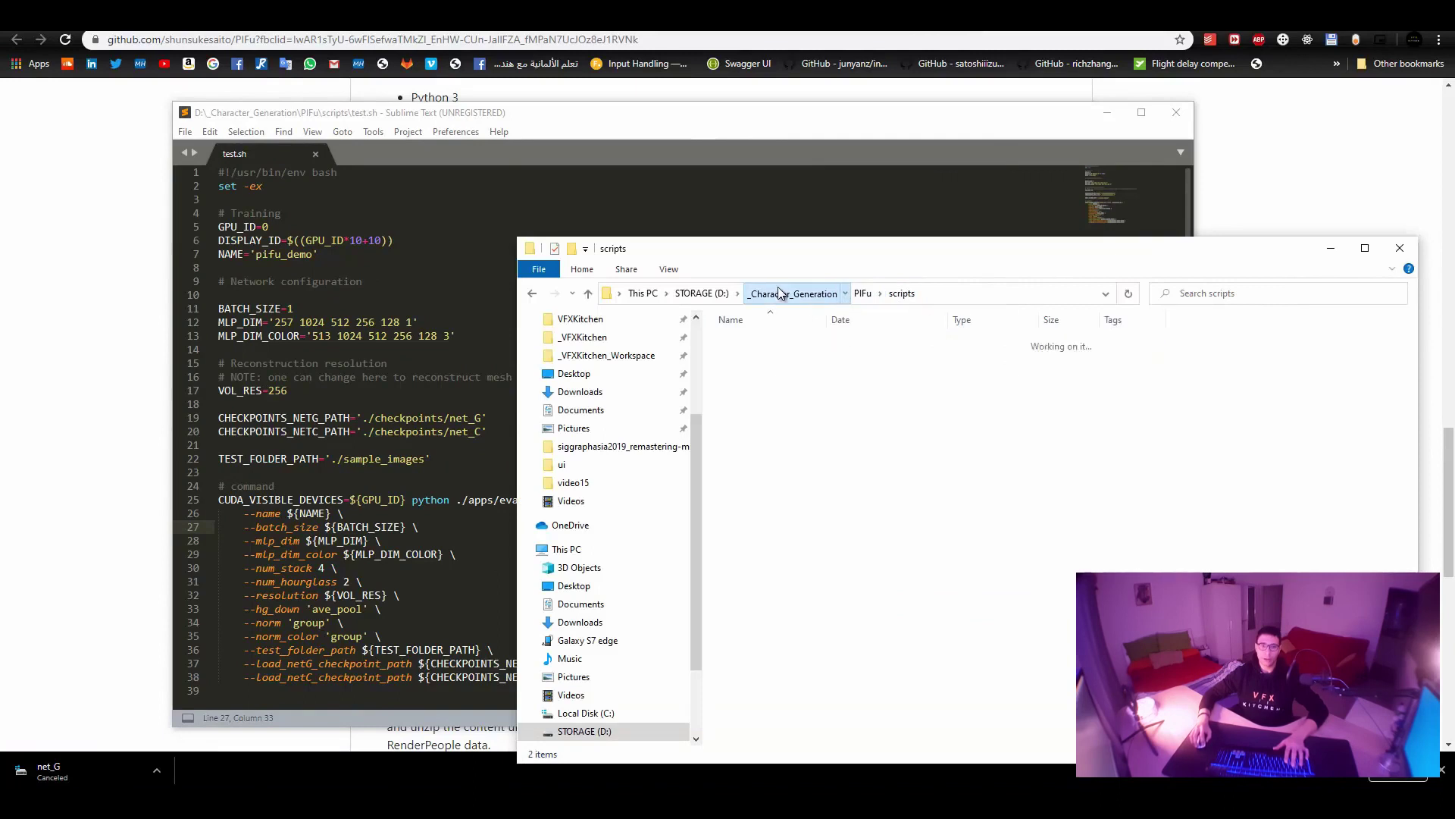
pyautogui.doubleClick(783, 357)
pyautogui.moveTo(749, 405); pyautogui.dragTo(379, 220)
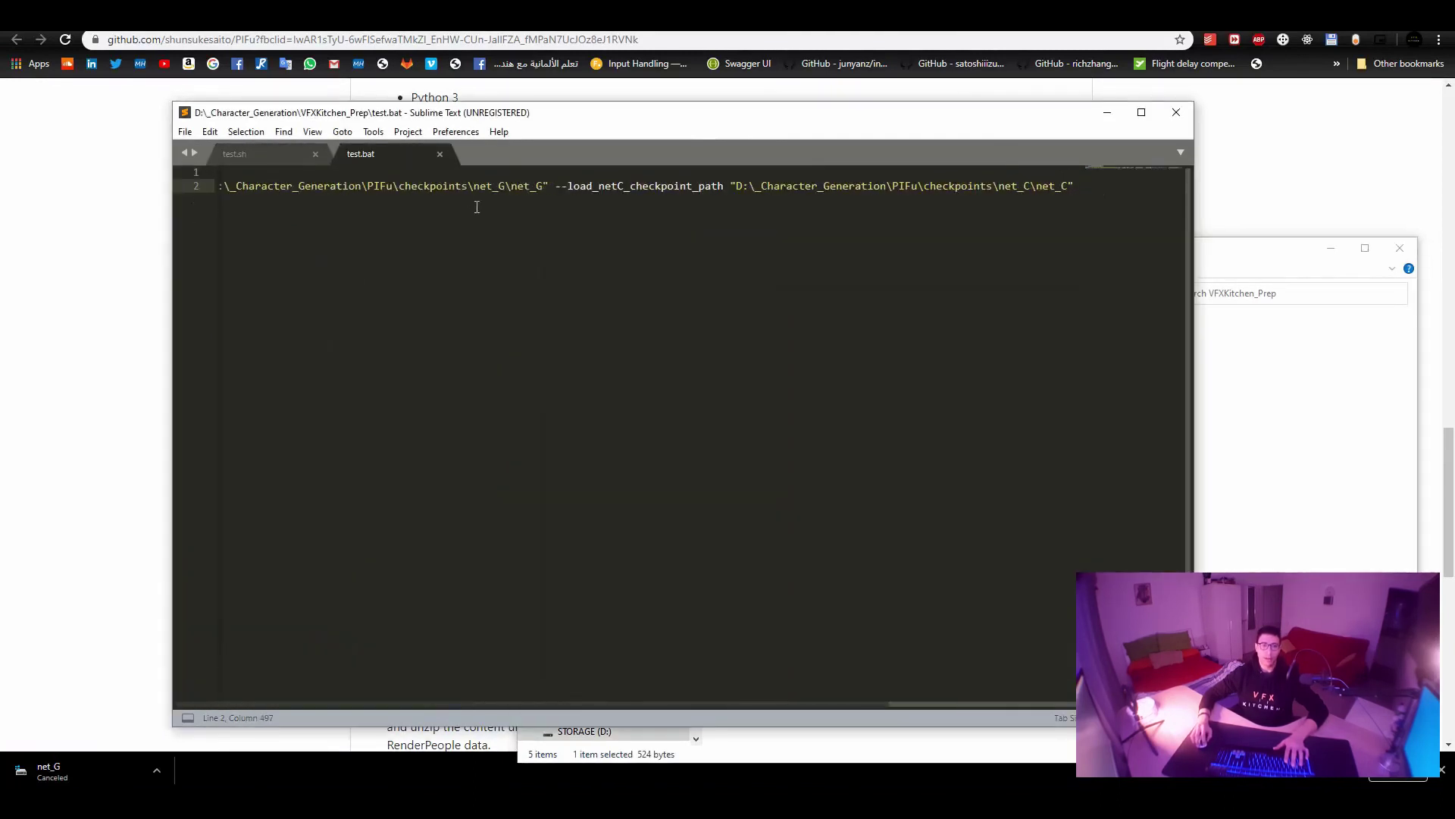
pyautogui.press('Home')
pyautogui.hotkey('ctrl', 'pageup')
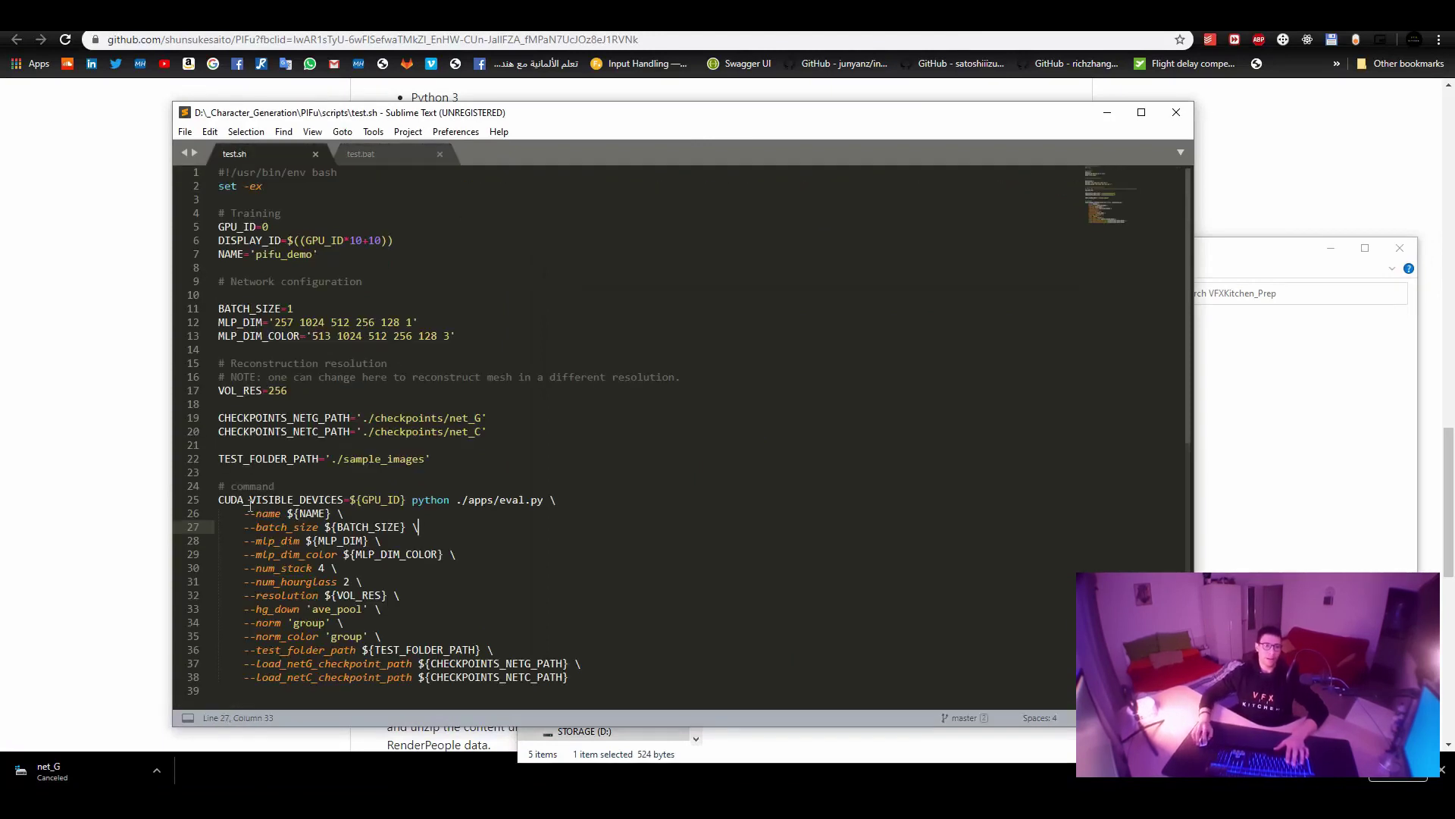
pyautogui.doubleClick(228, 500)
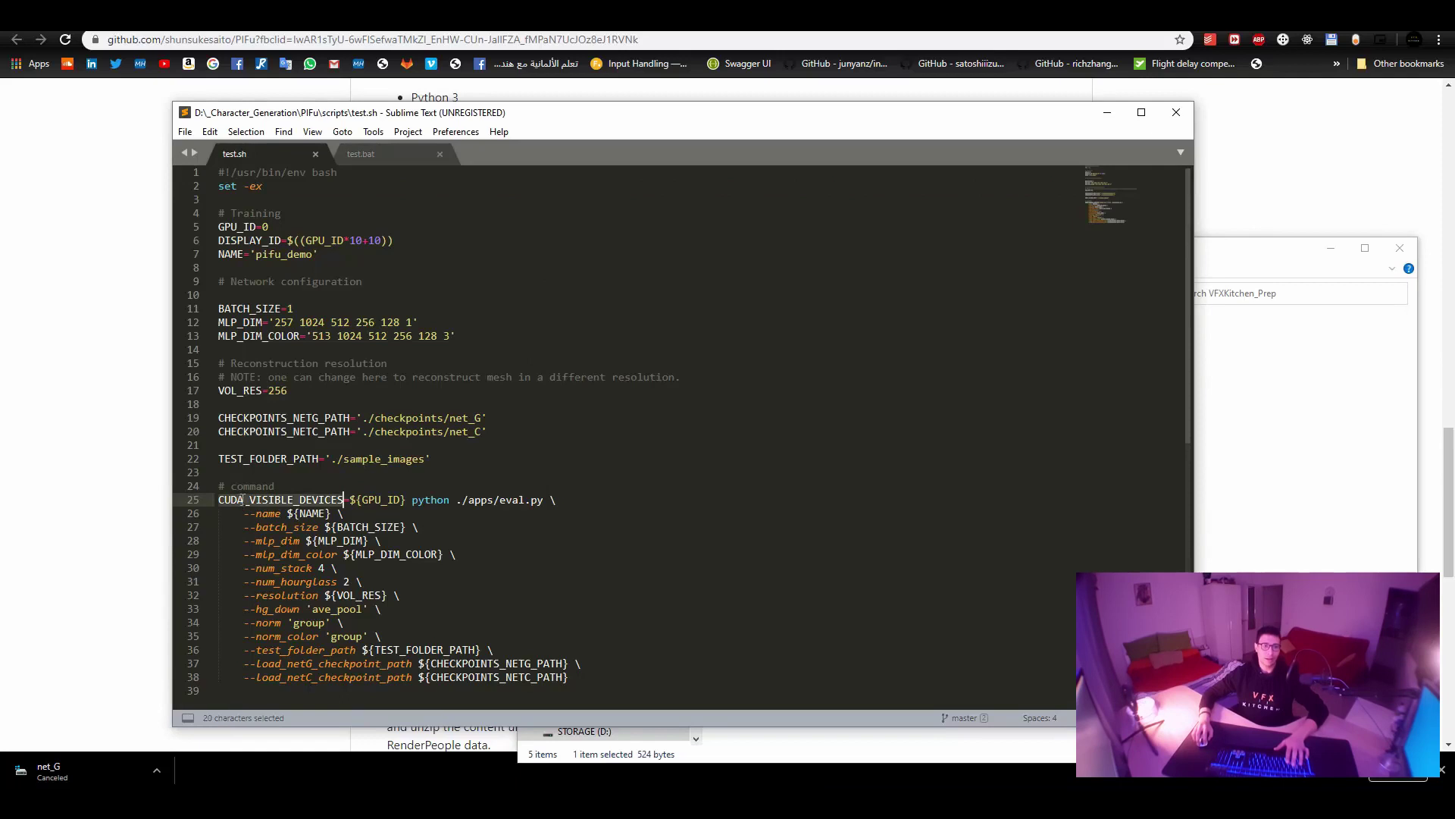
pyautogui.click(395, 154)
pyautogui.moveTo(392, 172); pyautogui.dragTo(178, 155)
pyautogui.hotkey('ctrl', 'x')
pyautogui.hotkey('ctrl', 'End')
pyautogui.hotkey('ctrl', 'z')
pyautogui.press('Down')
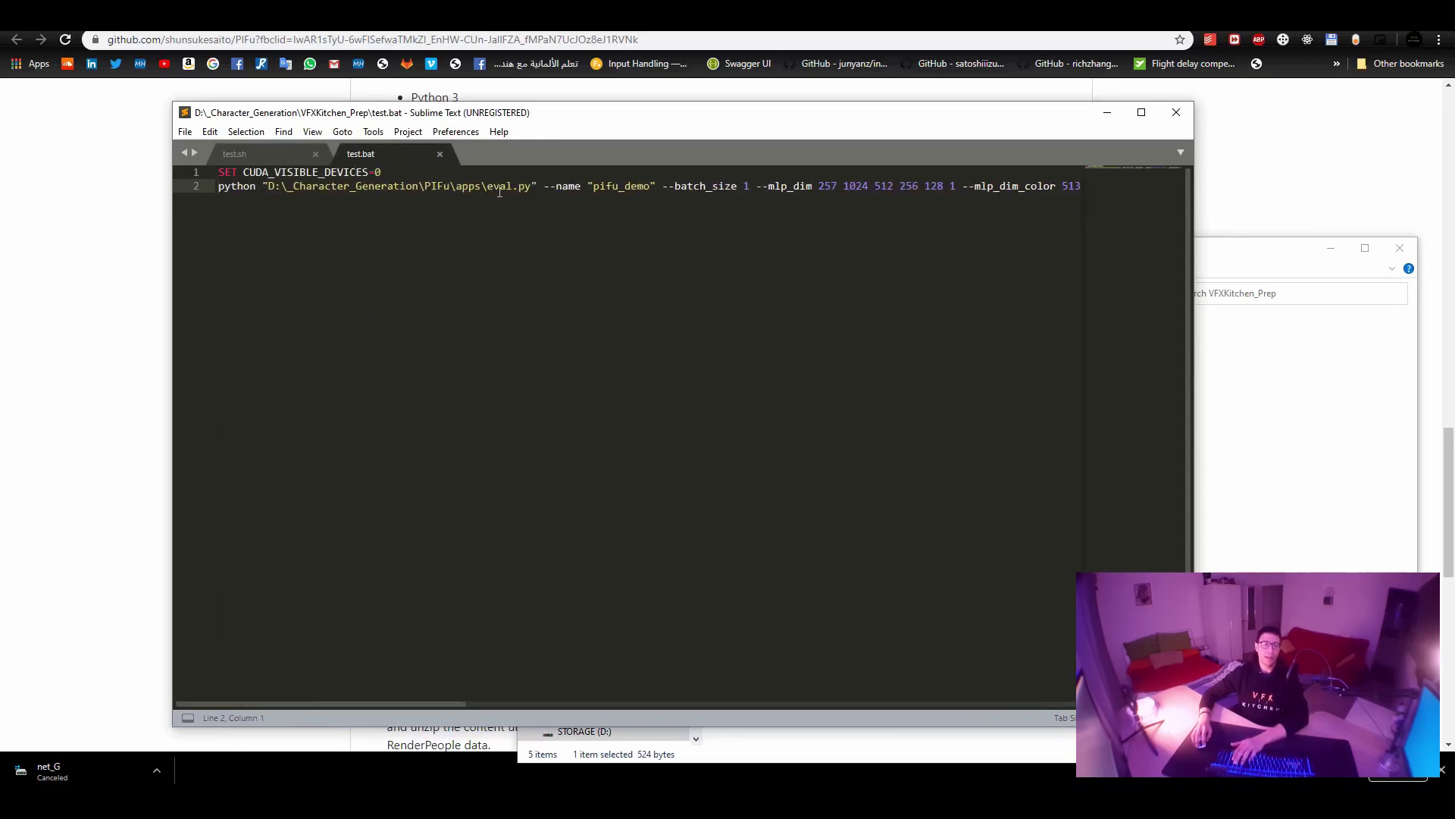
pyautogui.click(538, 188)
pyautogui.hotkey('shift', 'End')
pyautogui.click(393, 189)
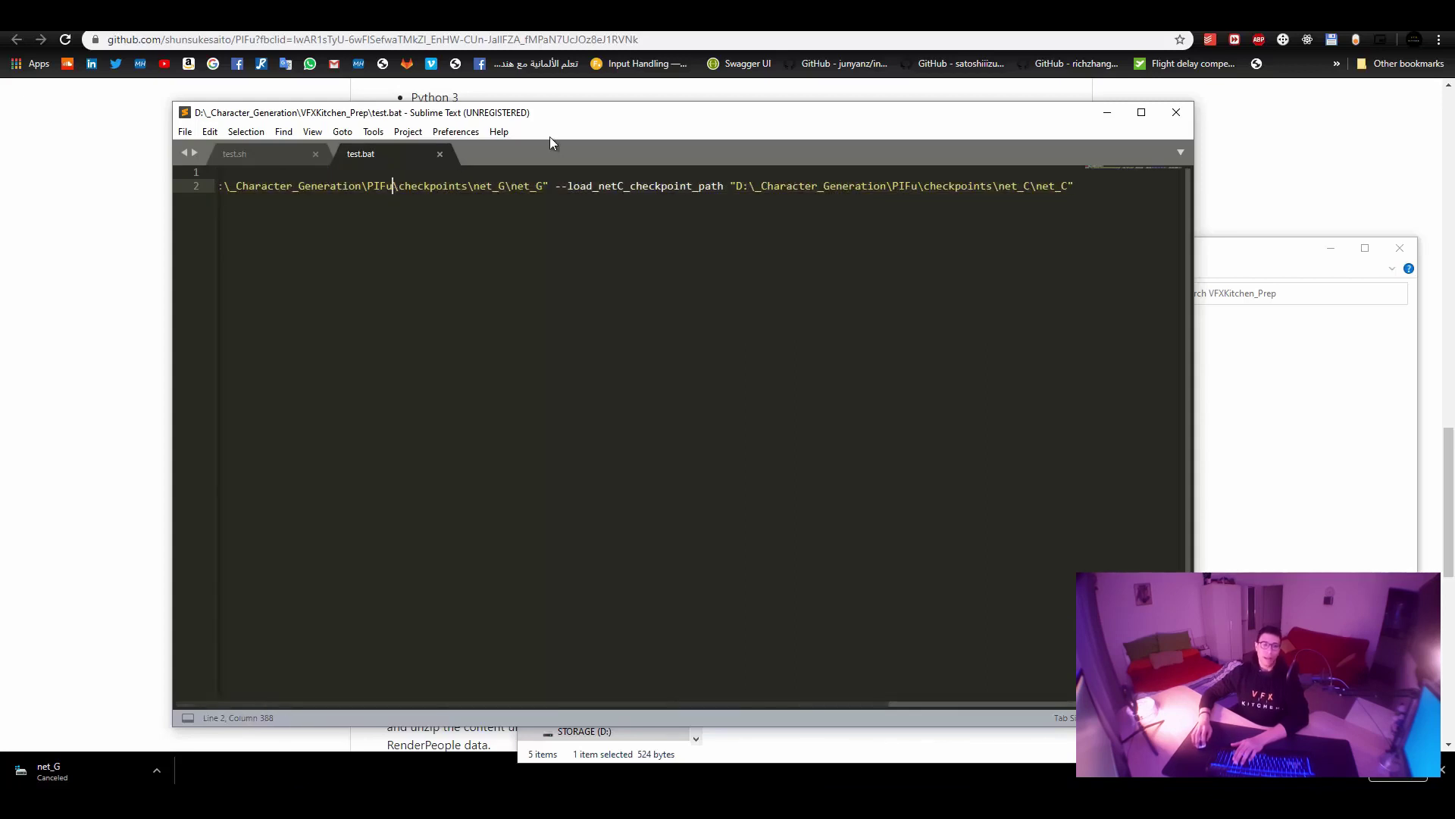
pyautogui.press('F11')
pyautogui.press('Home')
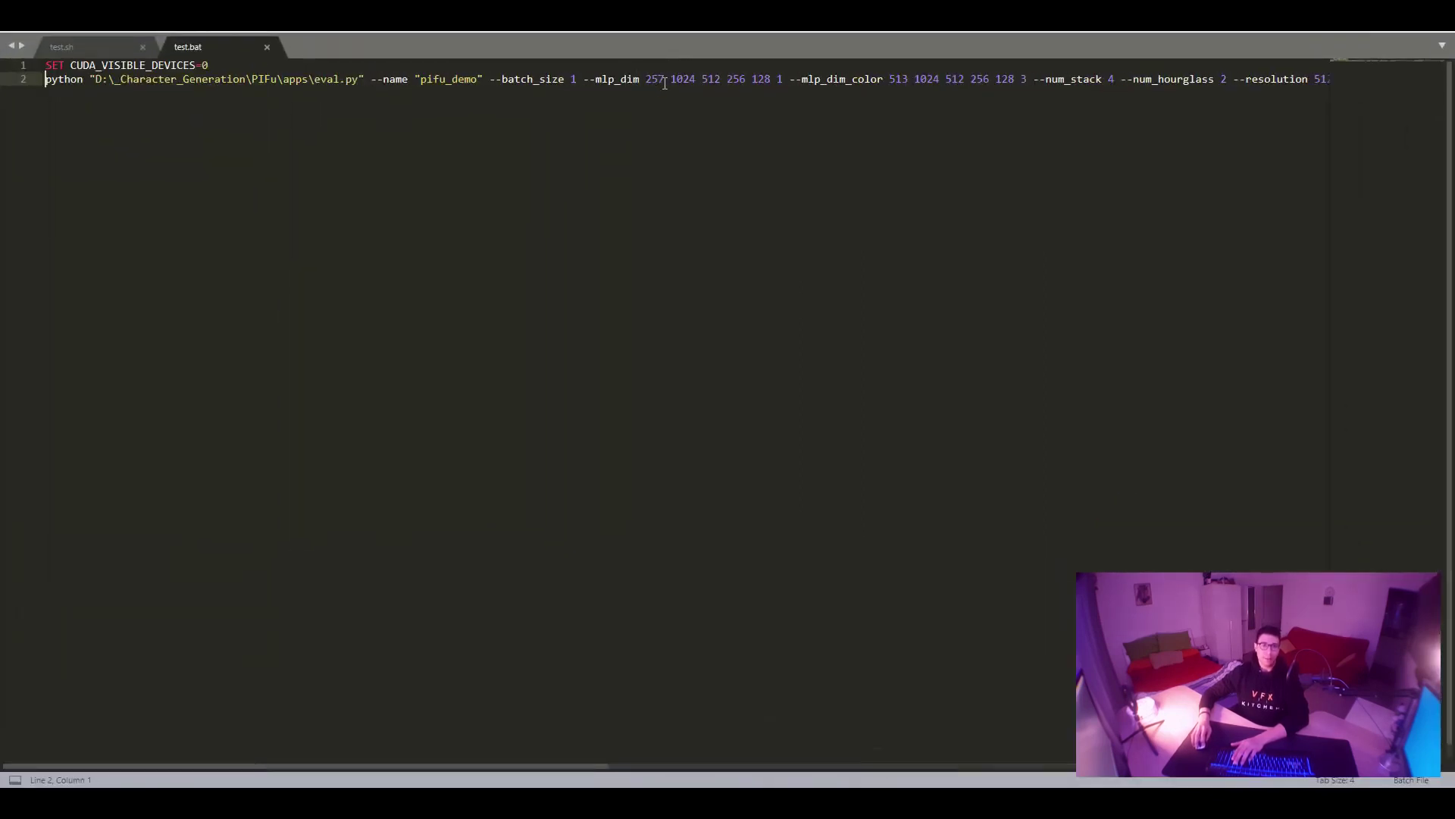
# Multi-select every '--' flag in test.bat and break each argument onto its own line.
pyautogui.moveTo(372, 80); pyautogui.dragTo(366, 79)
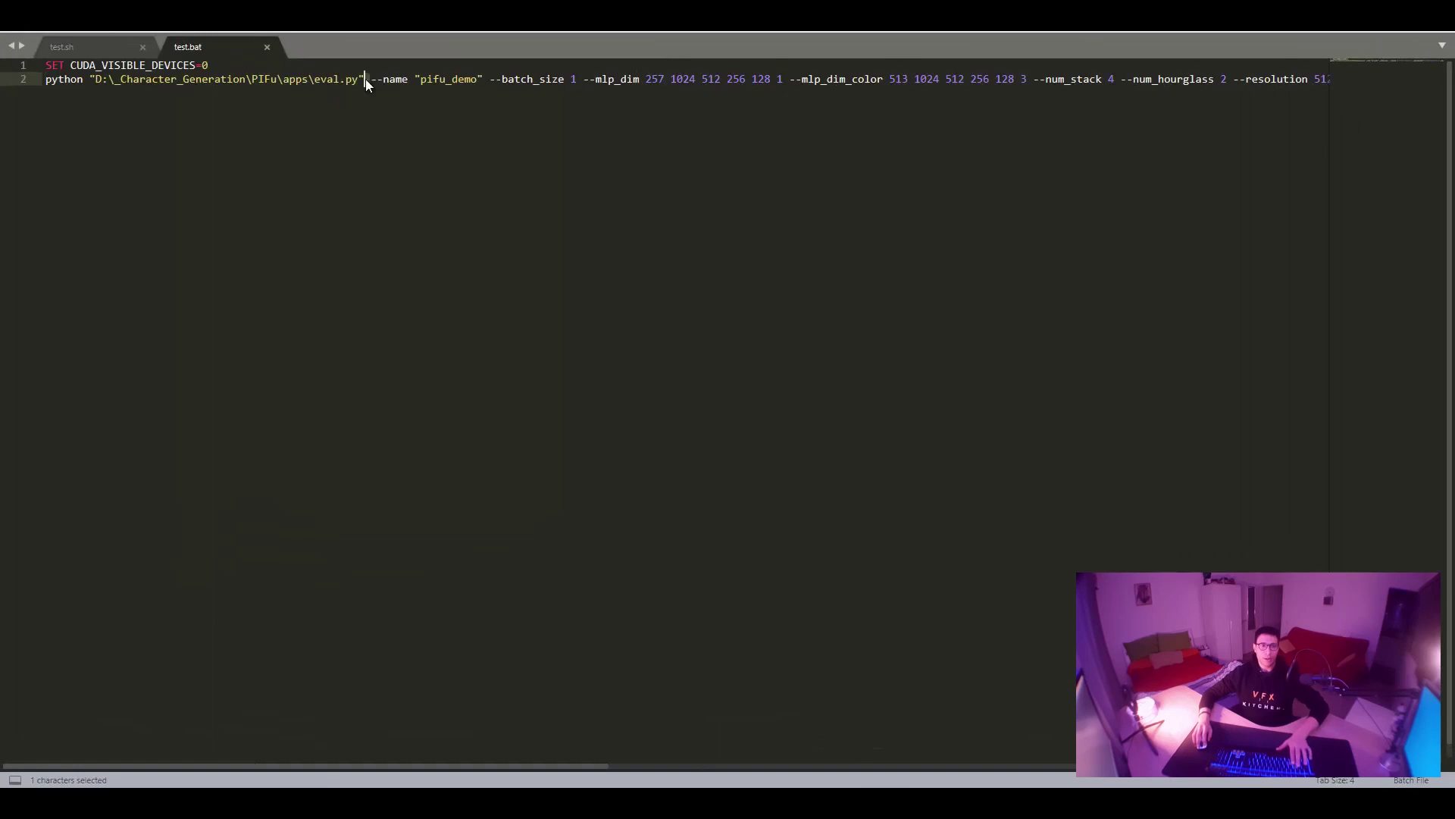
pyautogui.click(378, 79)
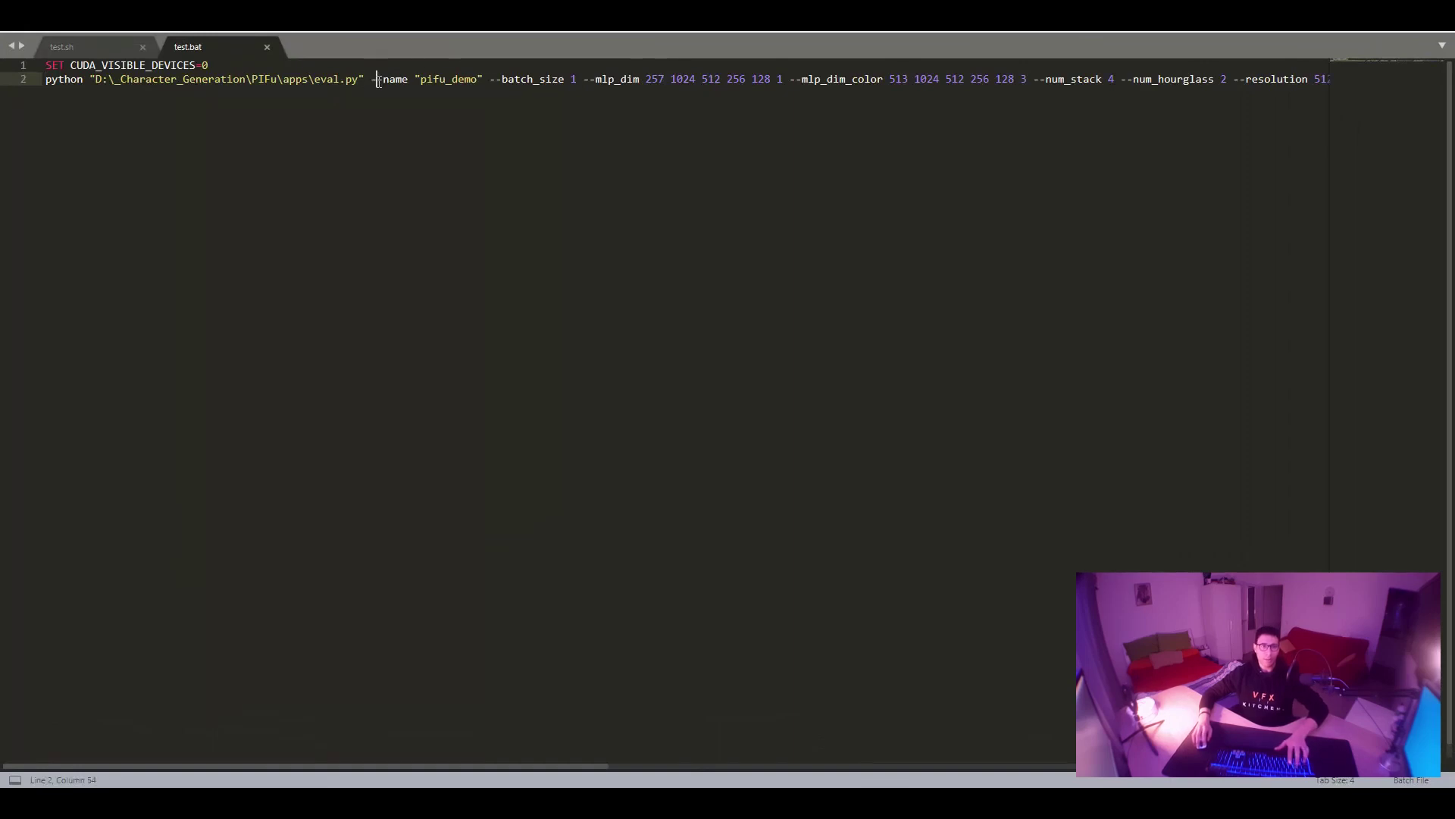
pyautogui.hotkey('shift', 'Left')
pyautogui.hotkey('ctrl', 'd')
pyautogui.hotkey('ctrl', 'd')
pyautogui.hotkey('ctrl', 'd')
pyautogui.hotkey('ctrl', 'd')
pyautogui.hotkey('ctrl', 'd')
pyautogui.hotkey('ctrl', 'd')
pyautogui.hotkey('ctrl', 'd')
pyautogui.hotkey('ctrl', 'd')
pyautogui.hotkey('ctrl', 'd')
pyautogui.hotkey('ctrl', 'd')
pyautogui.hotkey('ctrl', 'd')
pyautogui.hotkey('ctrl', 'd')
pyautogui.press('Left')
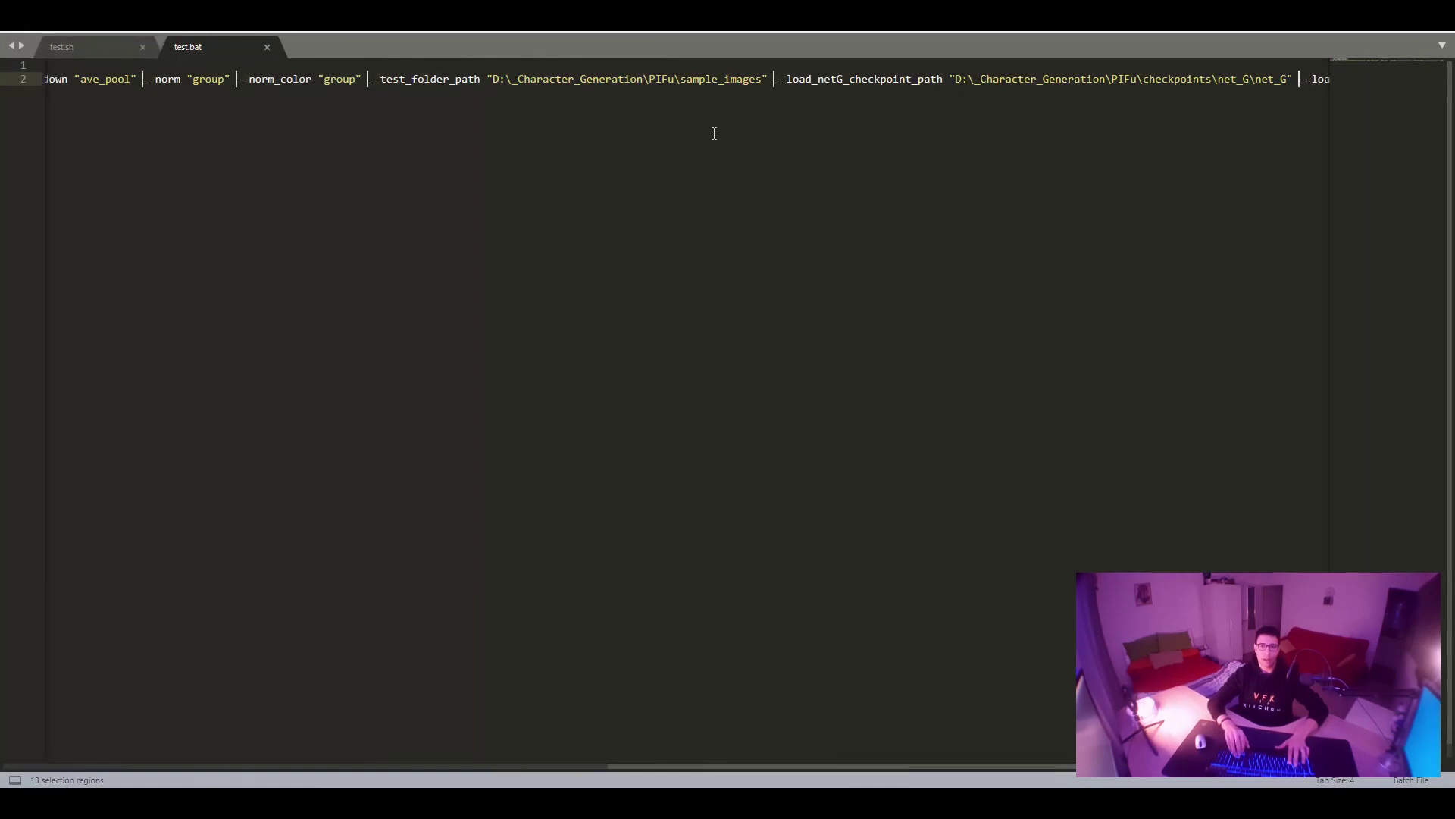
pyautogui.press('Return')
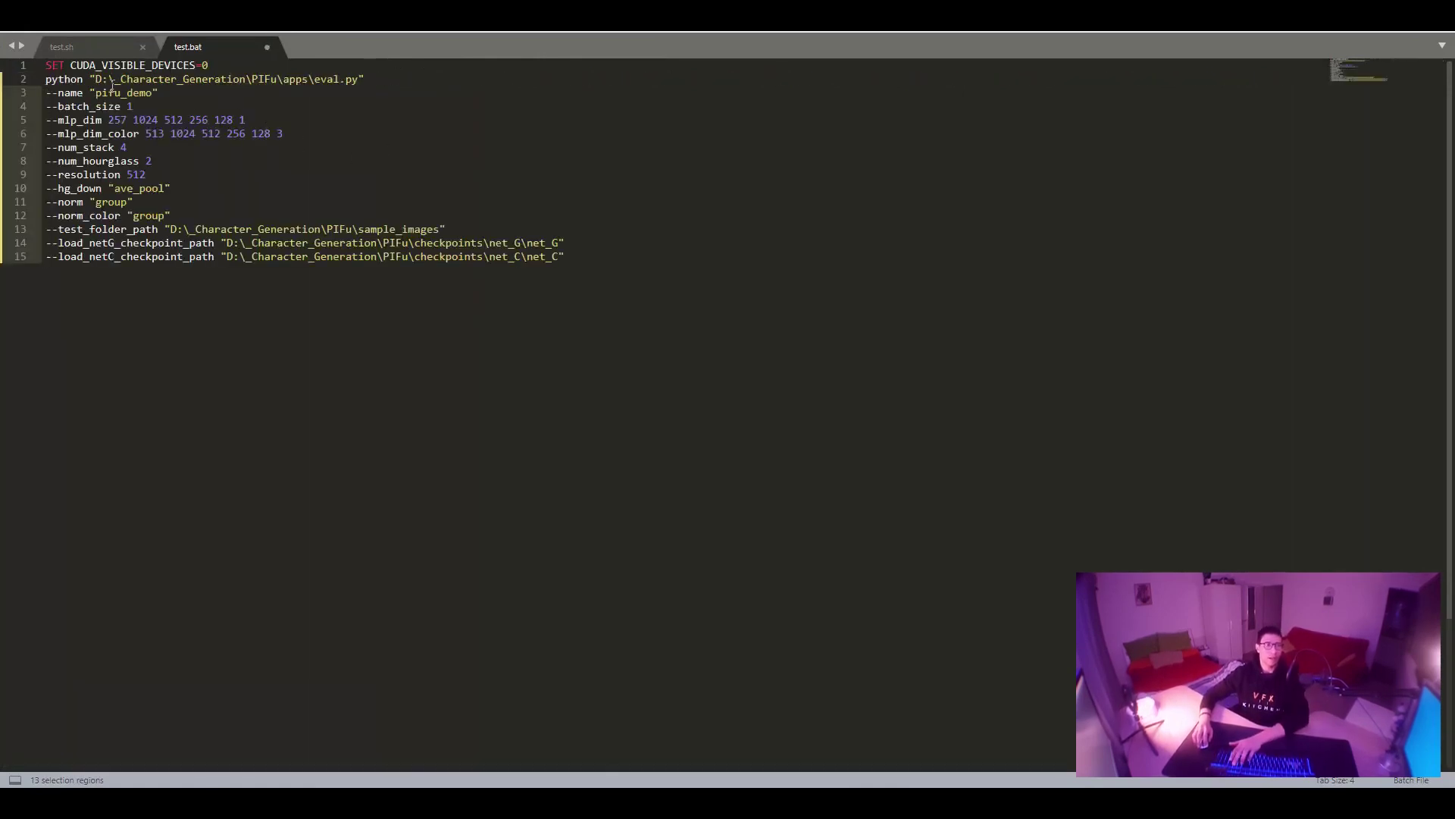
# Inspect the eval.py path and "pifu_demo" name value, then switch to test.sh.
pyautogui.moveTo(81, 79); pyautogui.dragTo(377, 79)
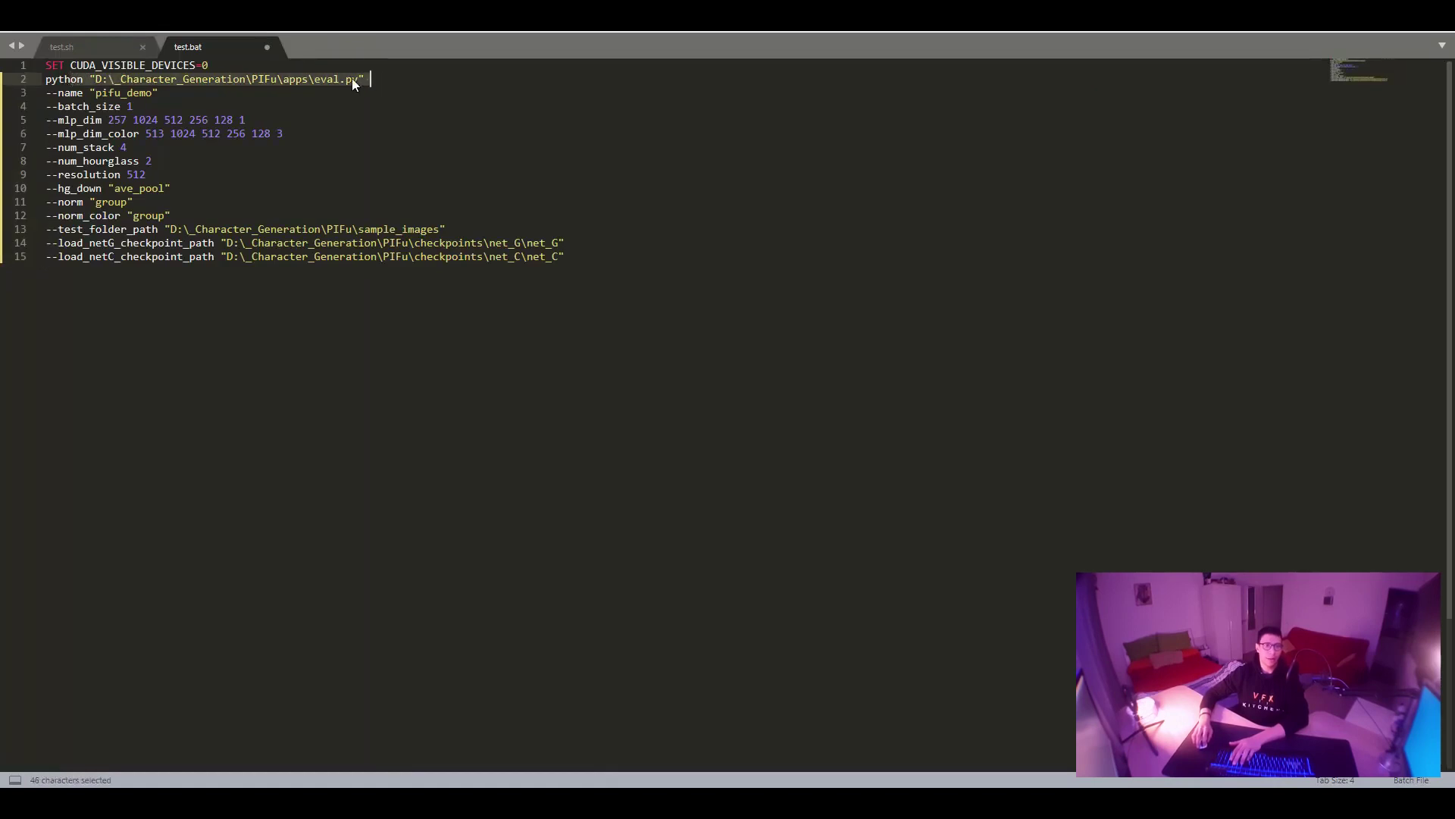
pyautogui.doubleClick(325, 79)
pyautogui.moveTo(90, 92); pyautogui.dragTo(158, 93)
pyautogui.click(107, 47)
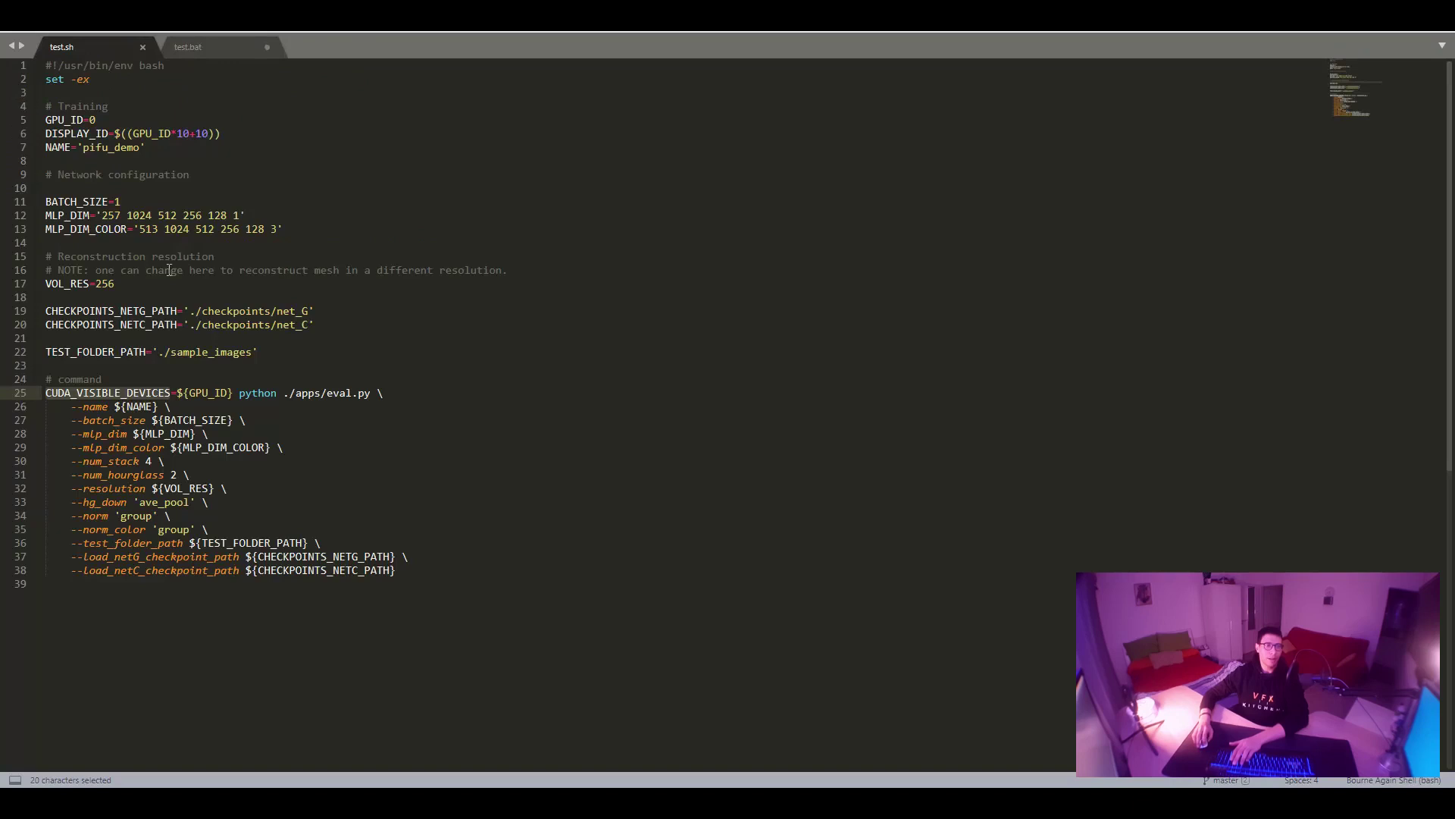
# Compare BATCH_SIZE, mlp_dim and mlp_dim_color between test.sh and test.bat.
pyautogui.doubleClick(76, 202)
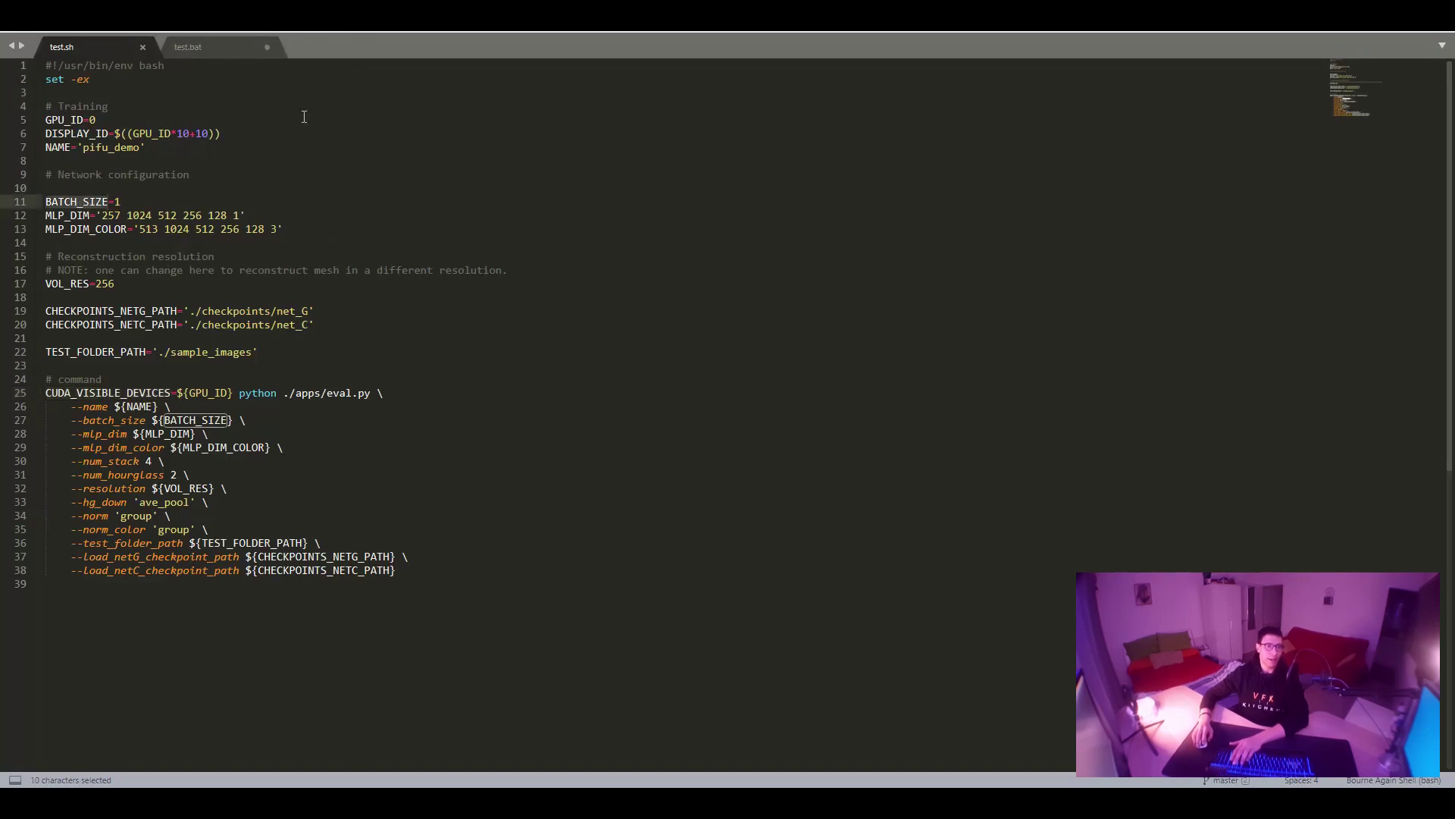
pyautogui.click(226, 53)
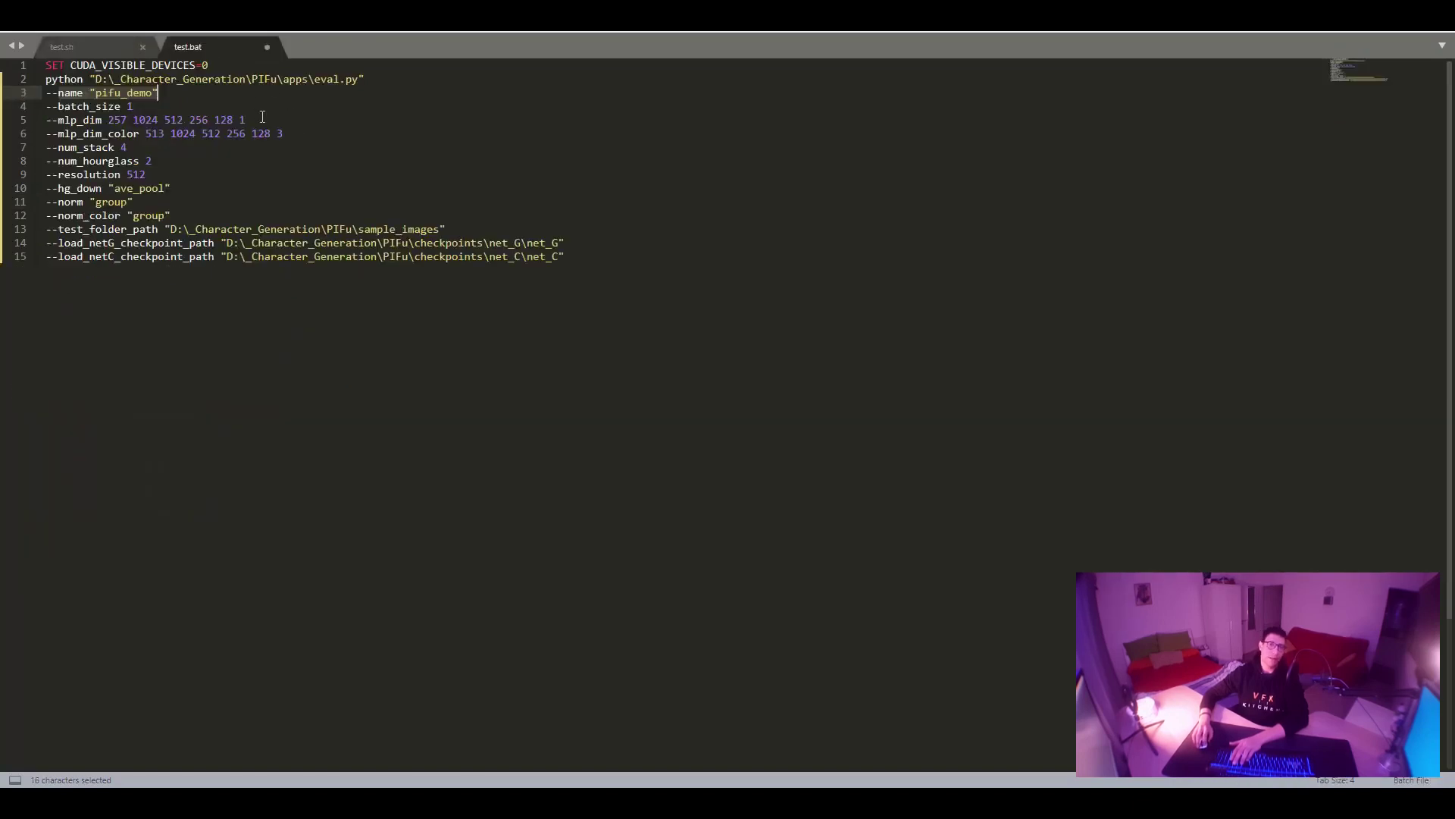
pyautogui.doubleClick(119, 106)
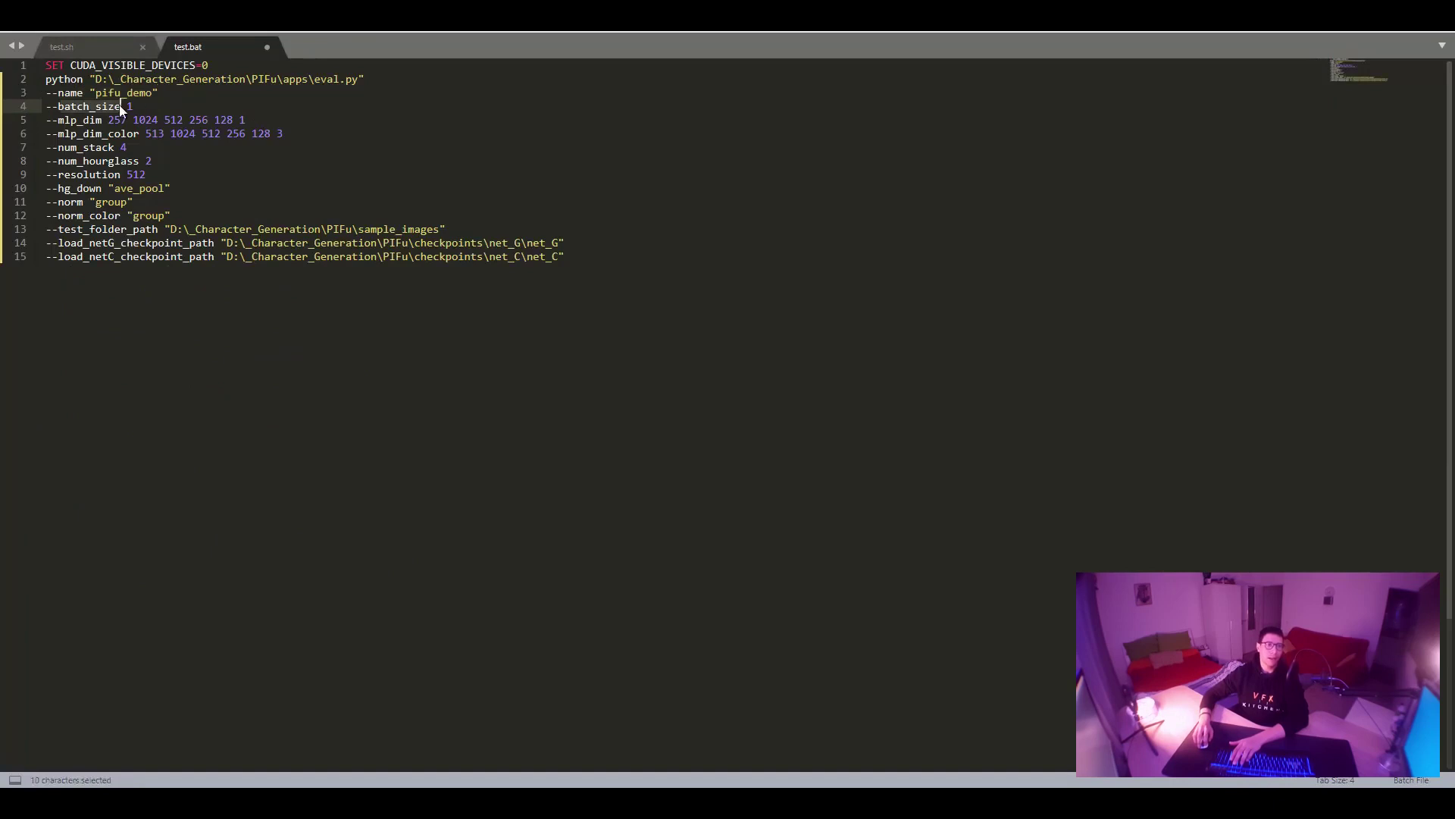
pyautogui.doubleClick(88, 120)
pyautogui.keyDown('shift'); pyautogui.click(360, 125); pyautogui.keyUp('shift')
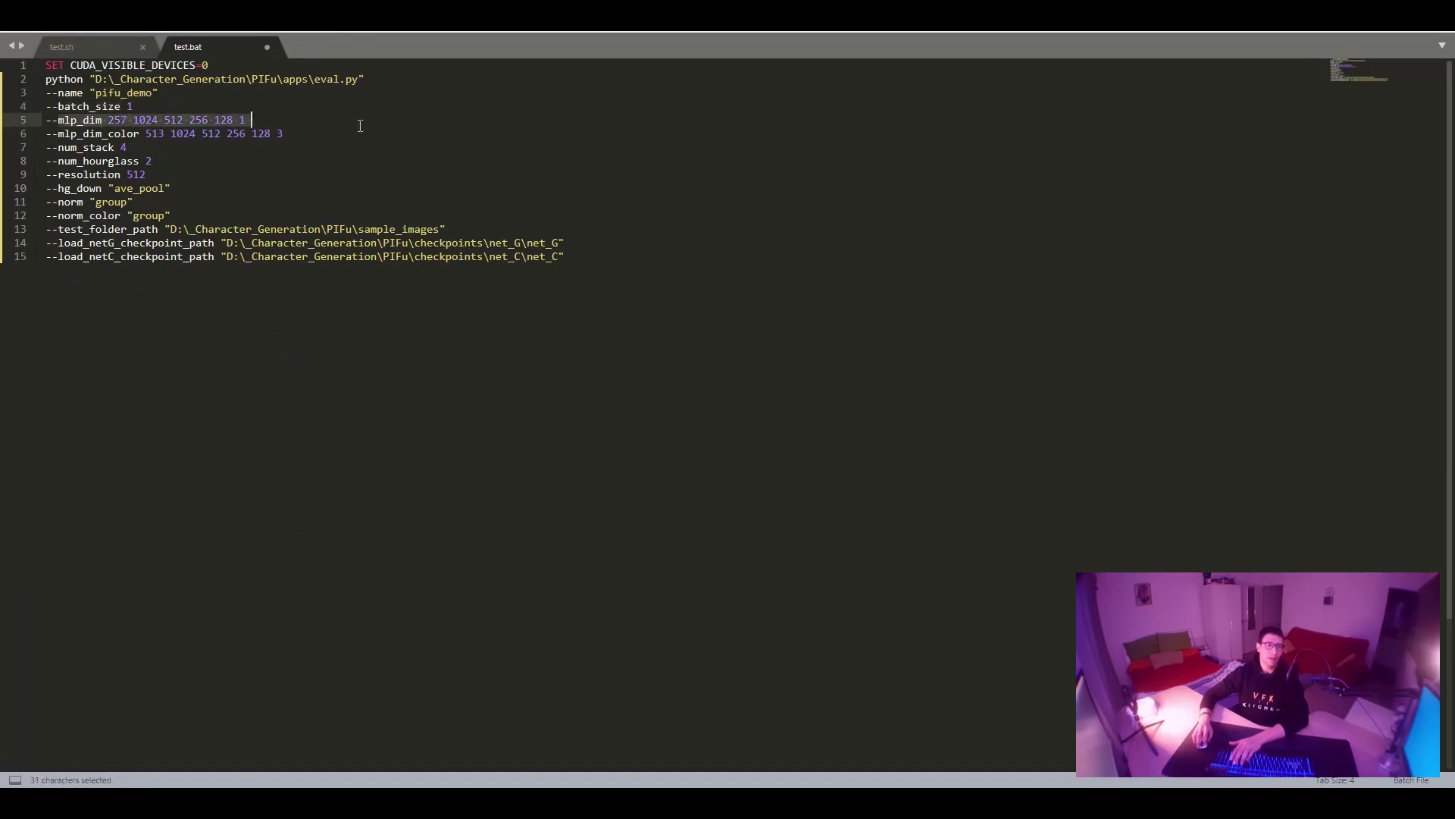
pyautogui.doubleClick(101, 134)
pyautogui.keyDown('shift'); pyautogui.click(345, 135); pyautogui.keyUp('shift')
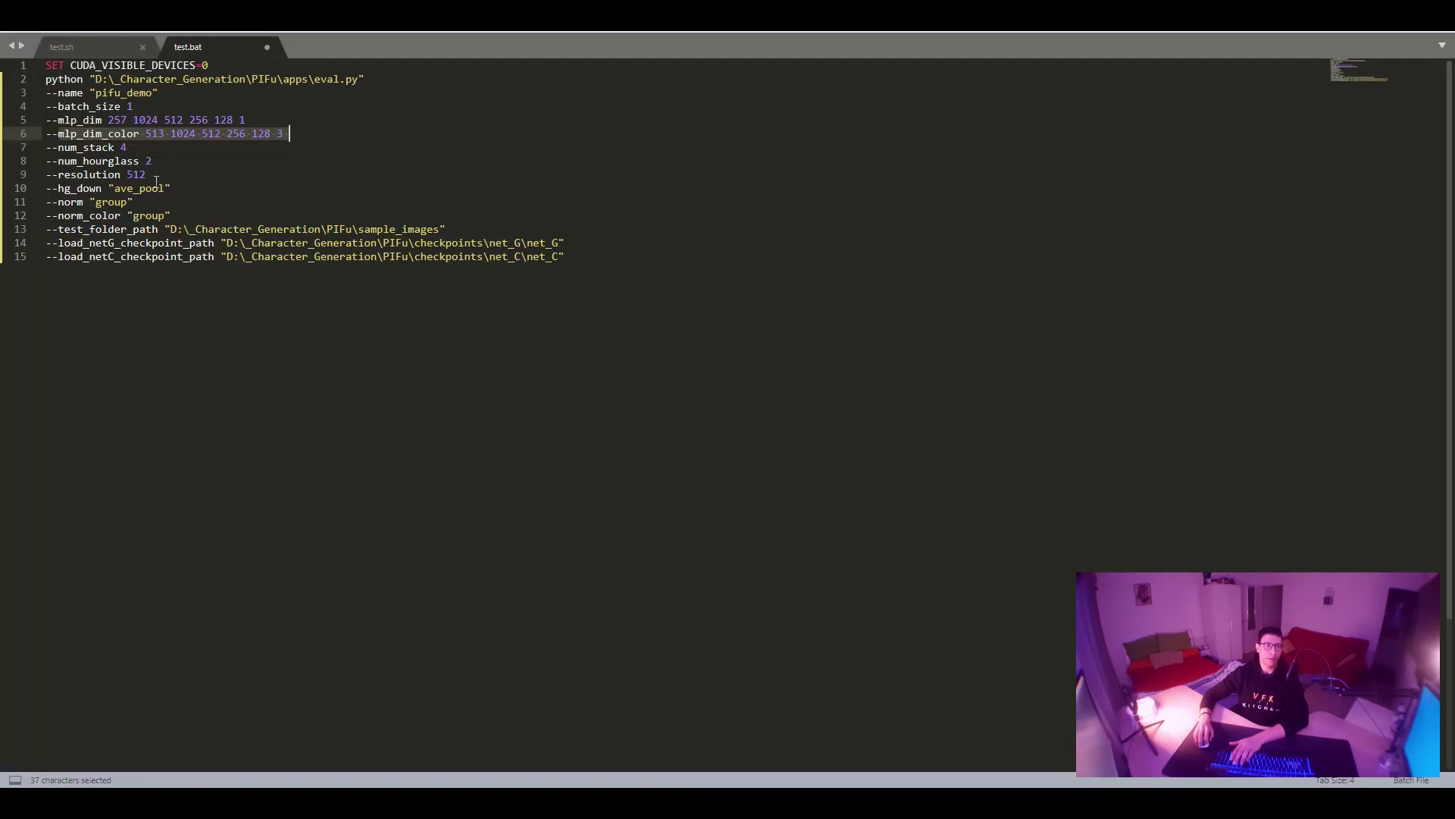
# Check the resolution 512 argument, then undo to rejoin test.bat's command onto one line.
pyautogui.doubleClick(88, 173)
pyautogui.keyDown('shift'); pyautogui.click(163, 174); pyautogui.keyUp('shift')
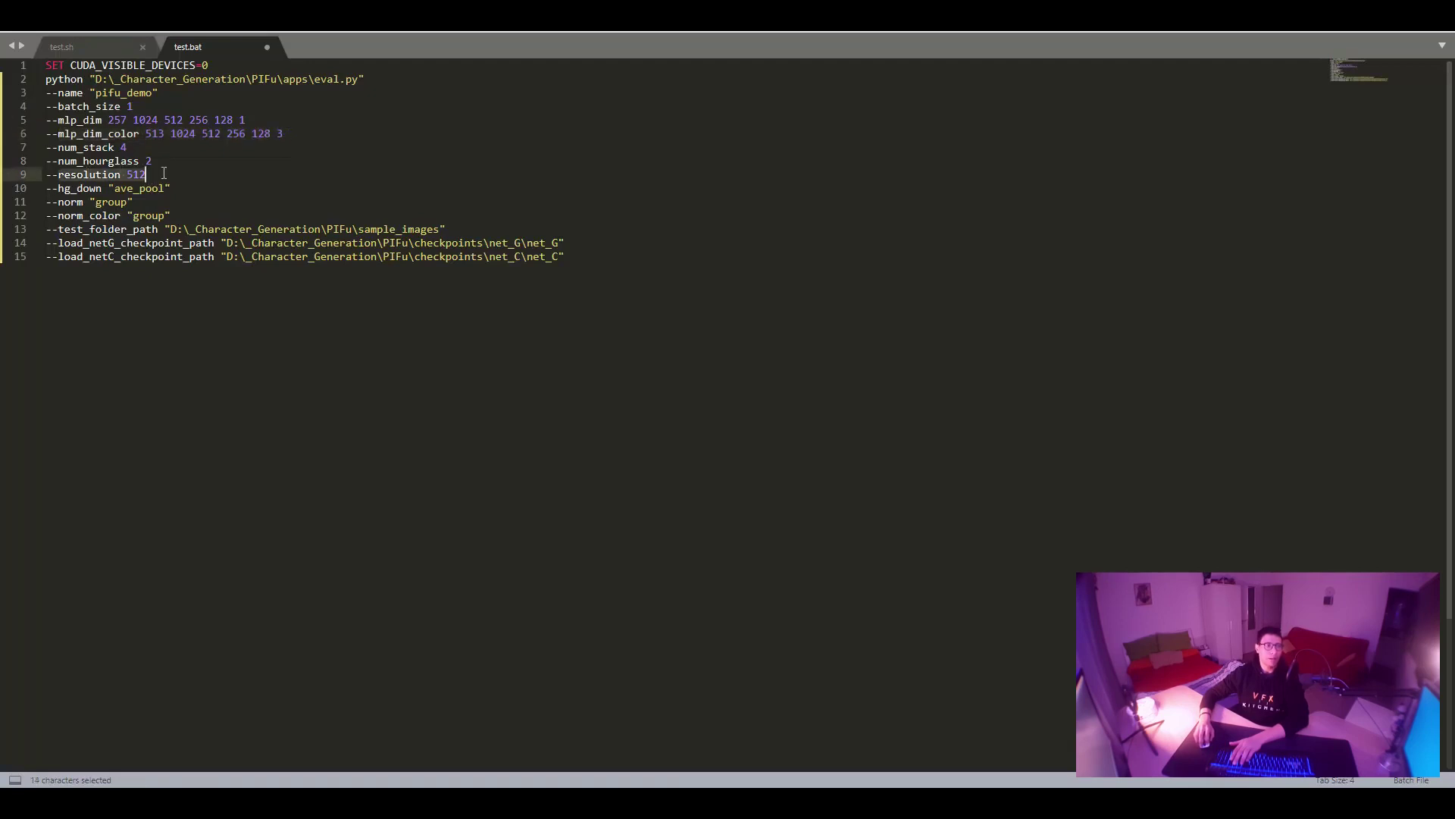
pyautogui.doubleClick(143, 176)
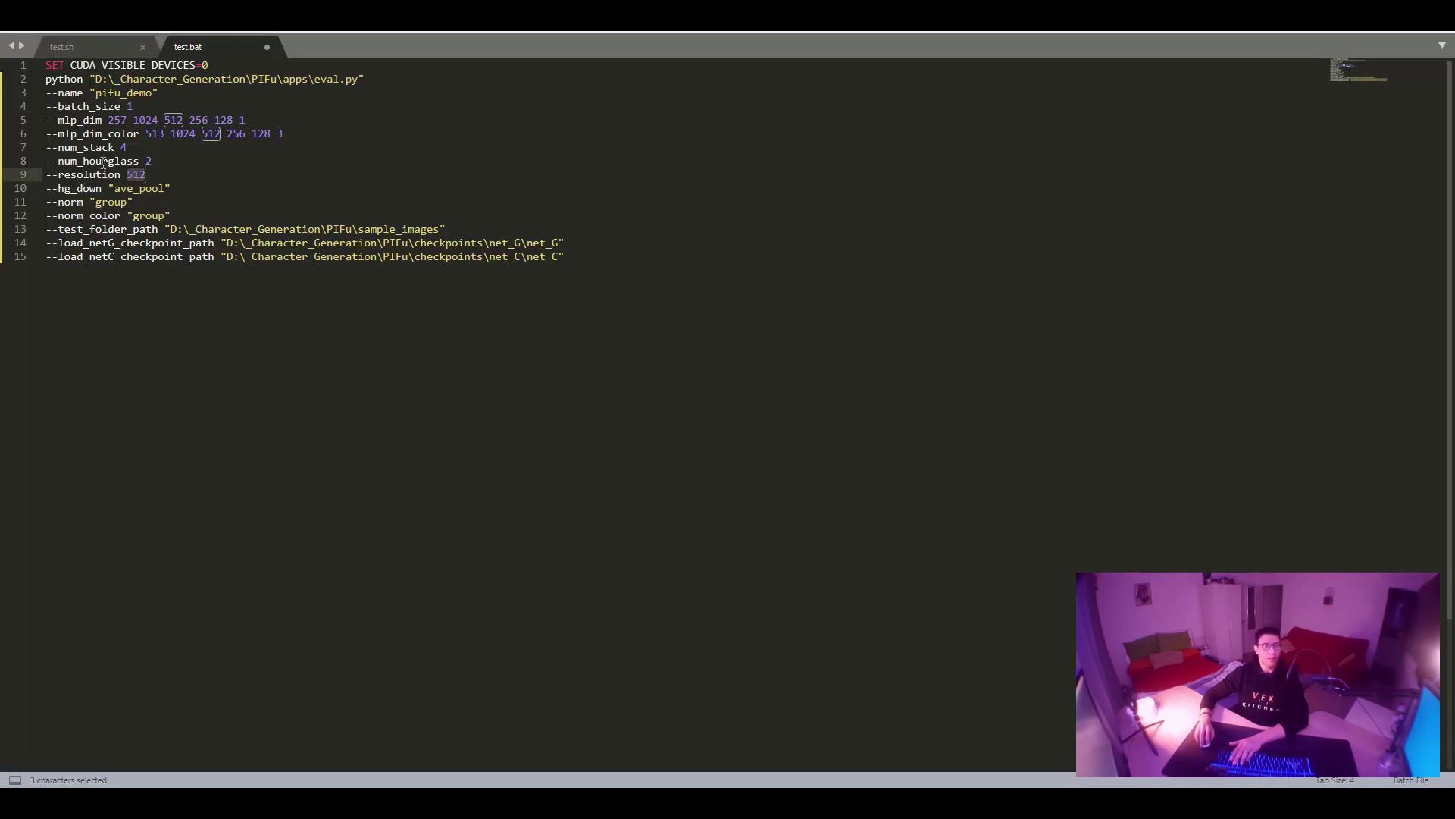
pyautogui.click(805, 303)
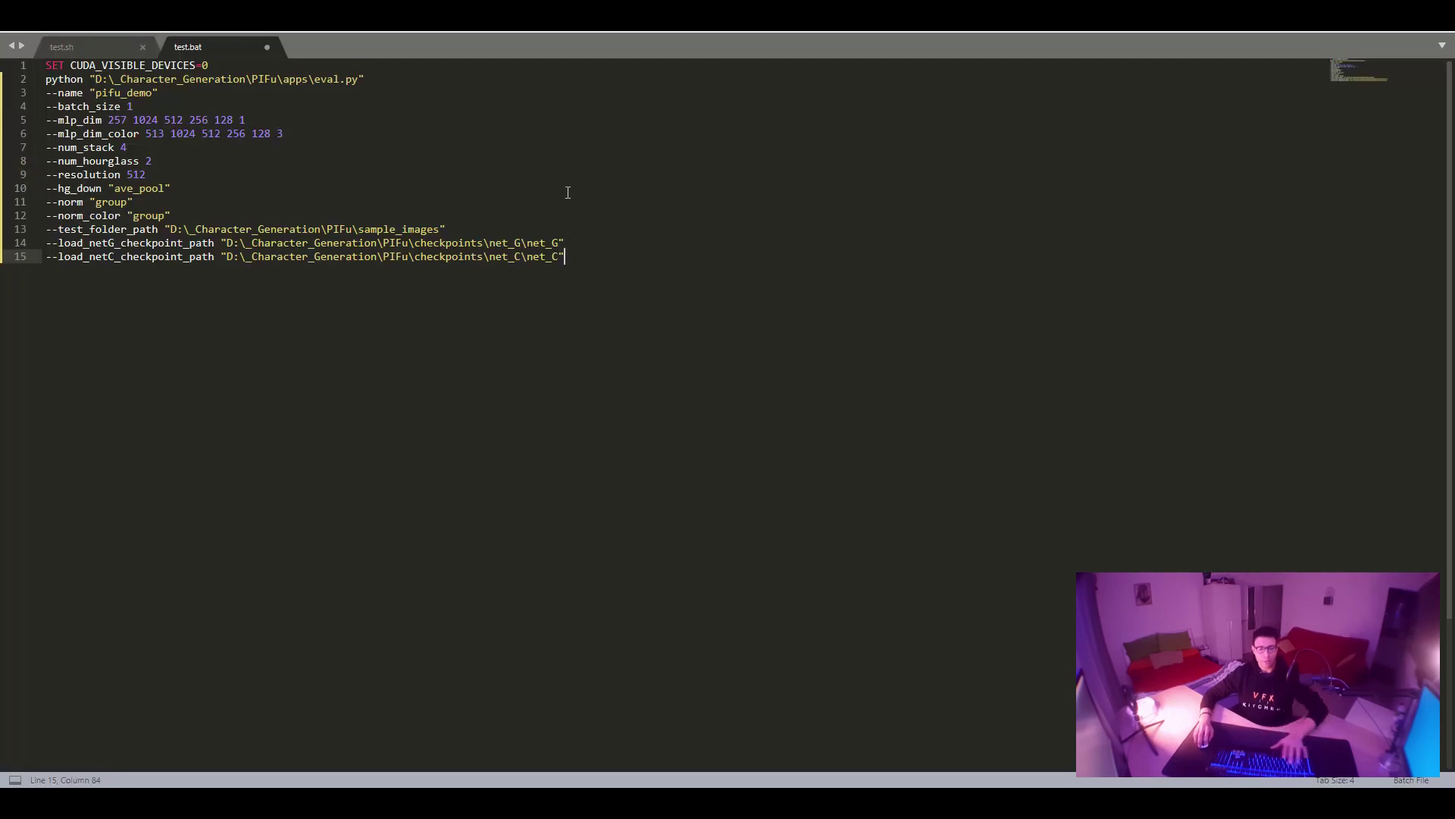
pyautogui.hotkey('ctrl', 'z')
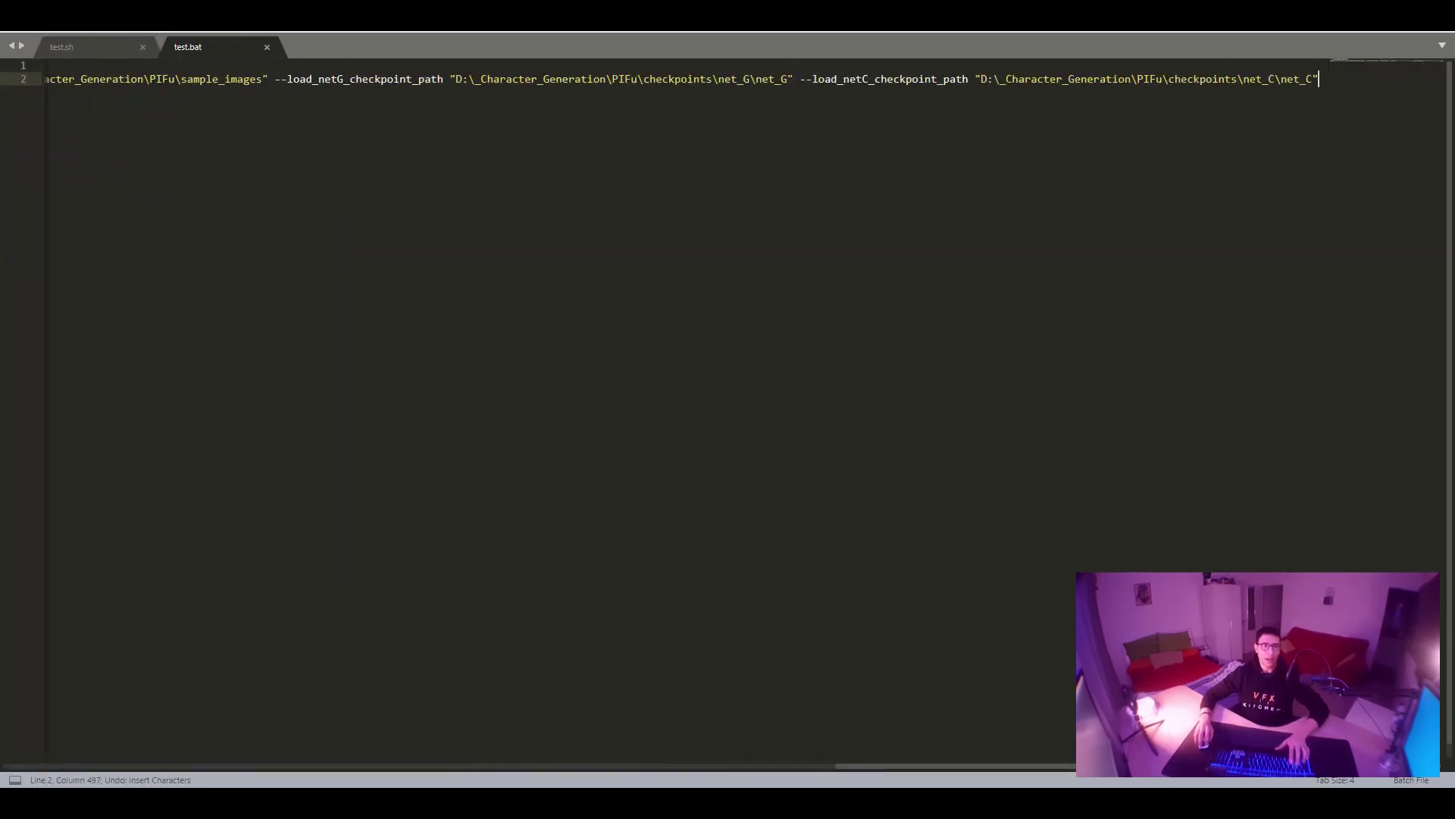
# Leave full screen and view ryota.png and ryota_mask.png in PIFu\sample_images.
pyautogui.press('Home')
pyautogui.press('F11')
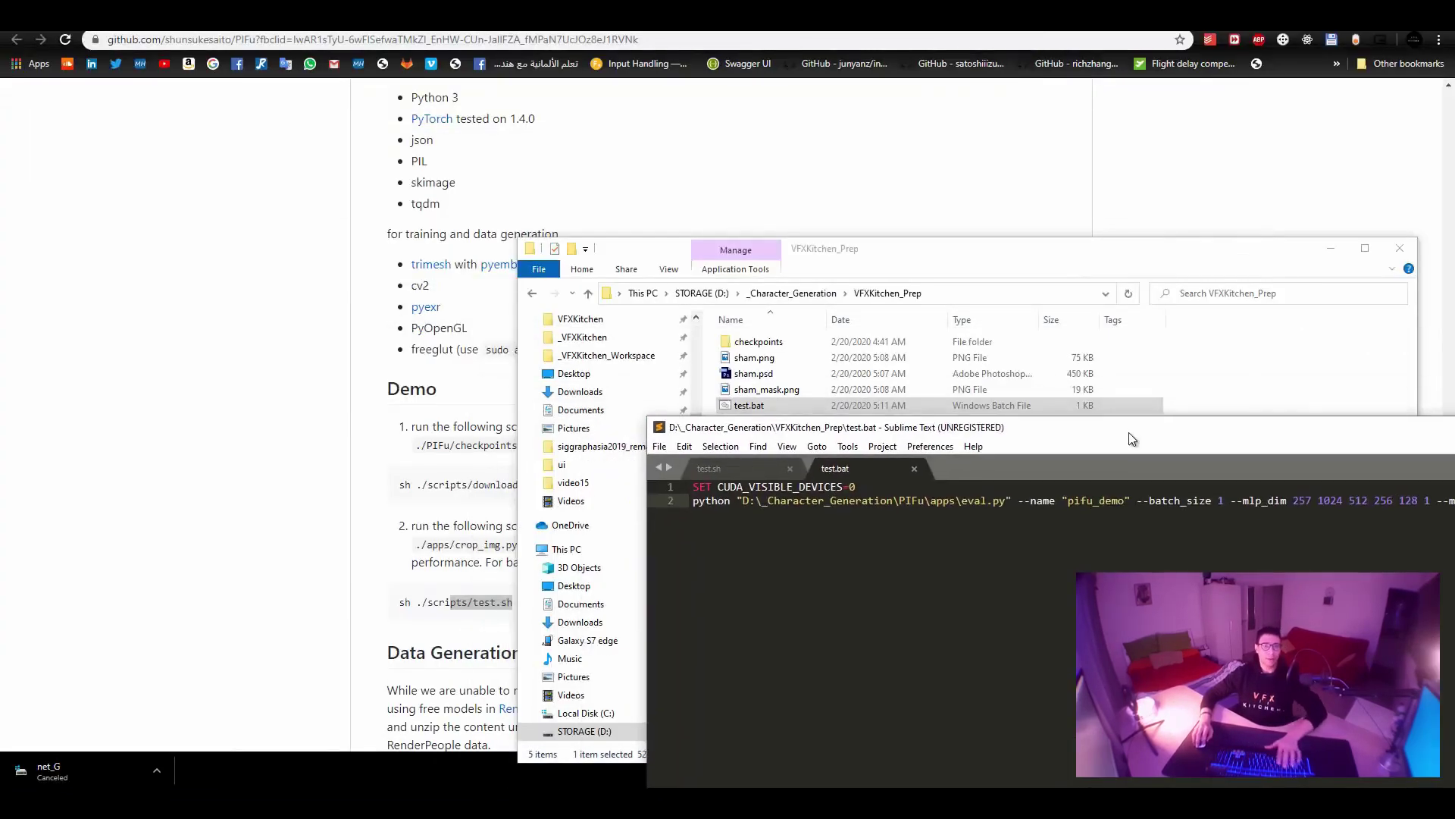
pyautogui.click(827, 294)
pyautogui.doubleClick(766, 338)
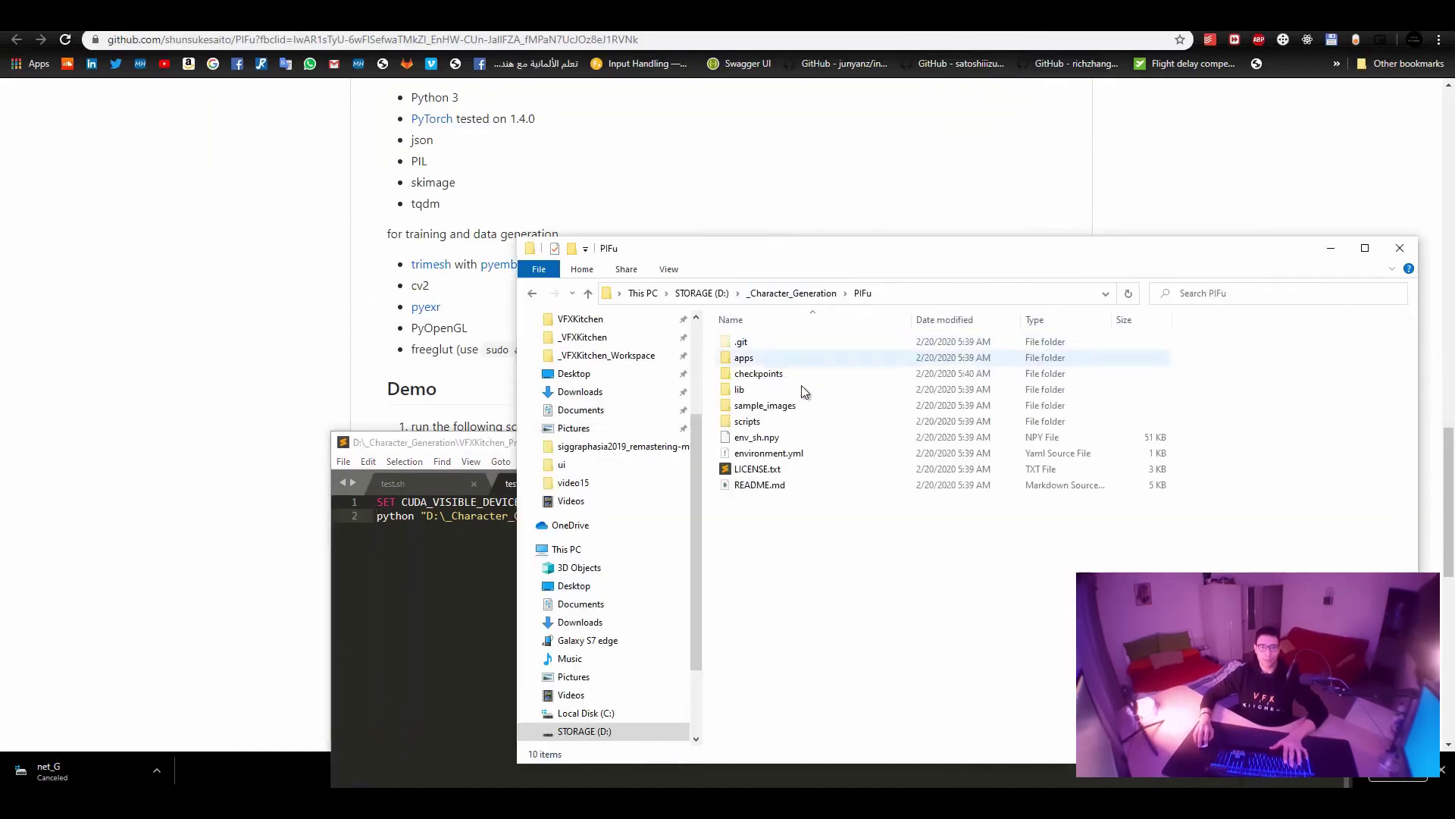
pyautogui.doubleClick(807, 405)
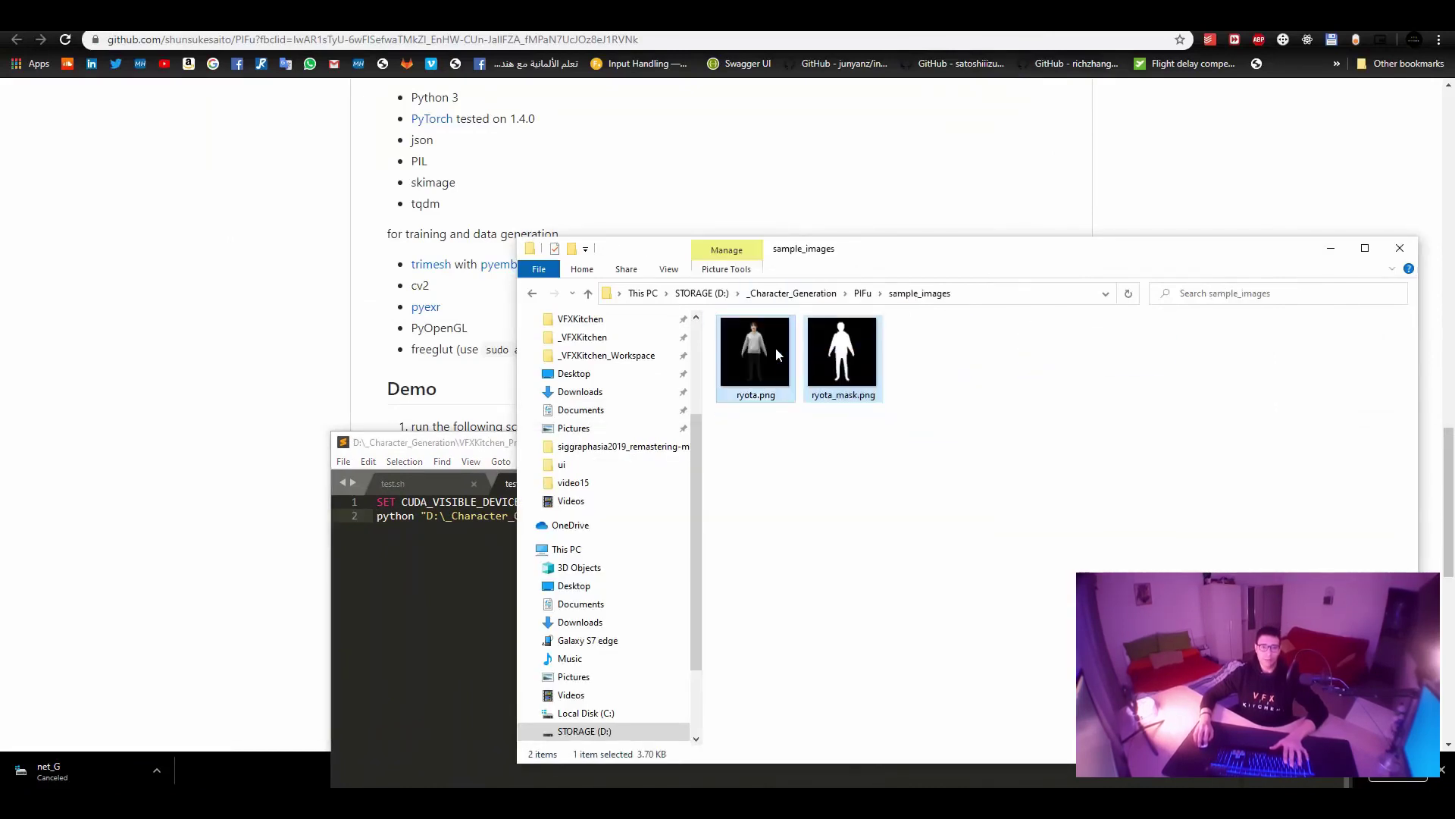
pyautogui.click(841, 356)
pyautogui.click(900, 412)
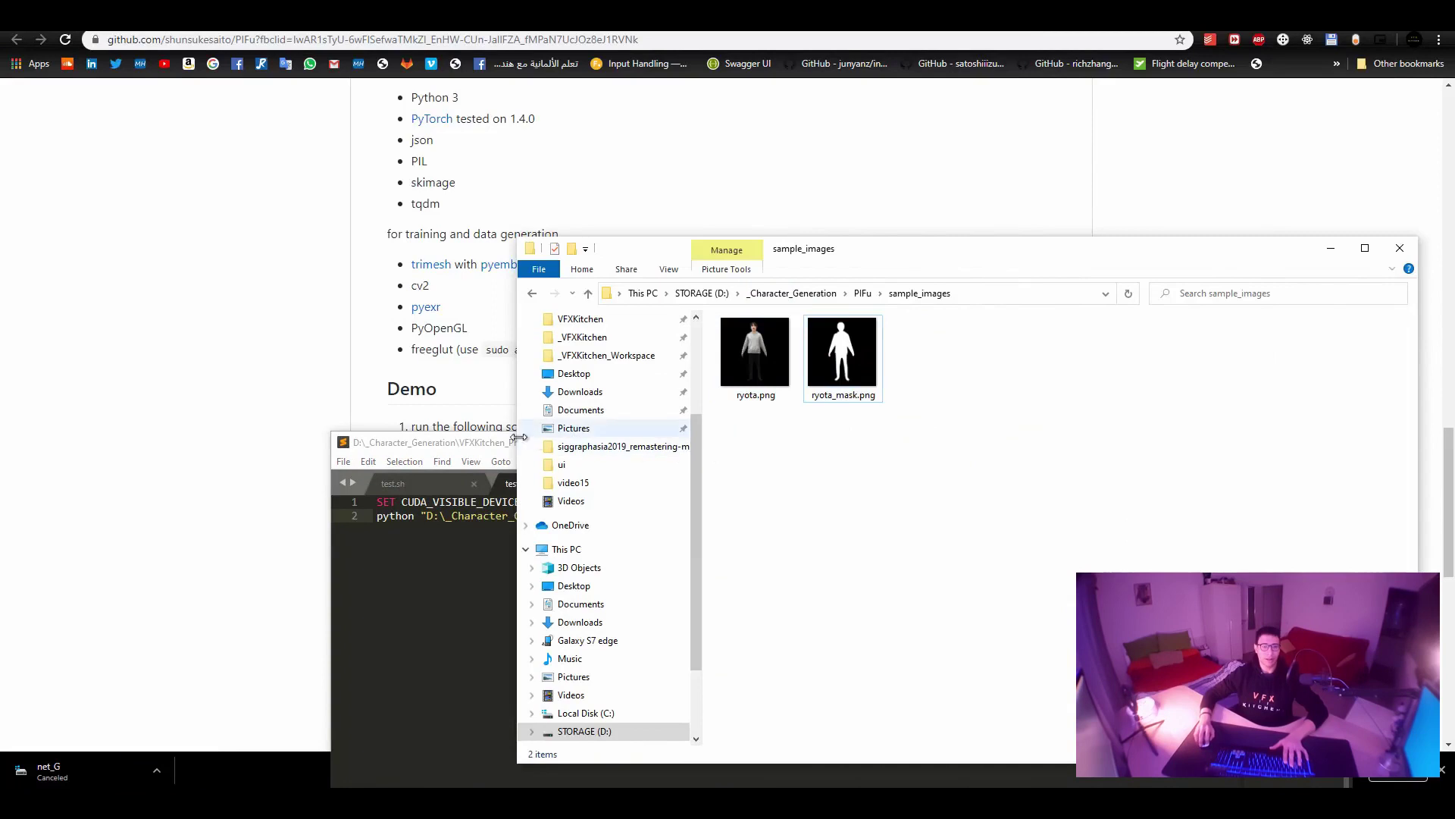
pyautogui.click(862, 294)
# Bring up the 'Open command window here' option in the PIFu folder.
pyautogui.hotkey('alt', 'Tab')
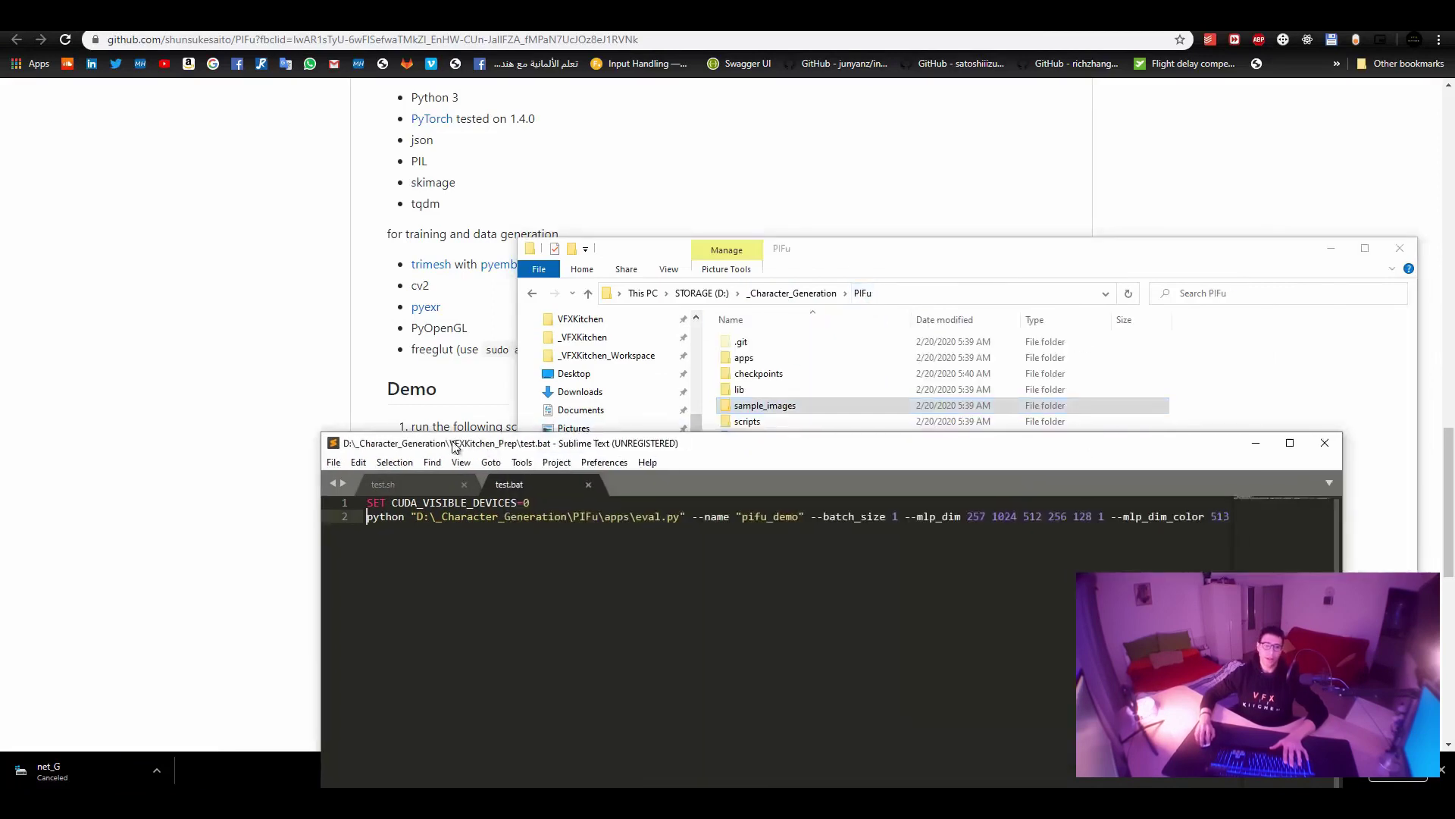
pyautogui.hotkey('alt', 'Tab')
pyautogui.keyDown('shift'); pyautogui.rightClick(1074, 561); pyautogui.keyUp('shift')
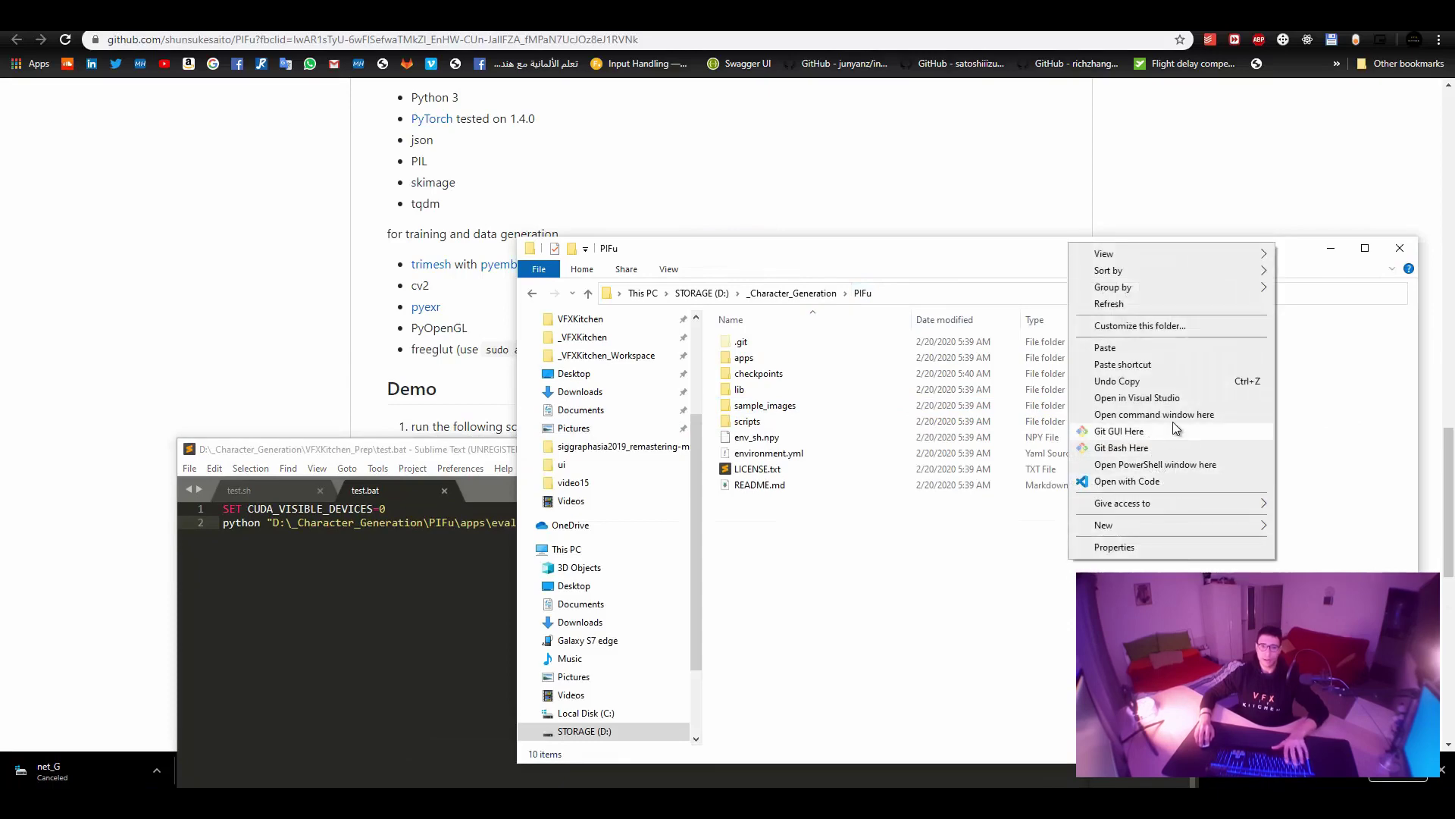
# In a Command Prompt in the PIFu folder, run test.bat's CUDA_VISIBLE_DEVICES line.
pyautogui.click(1129, 415)
pyautogui.moveTo(410, 515); pyautogui.dragTo(149, 504)
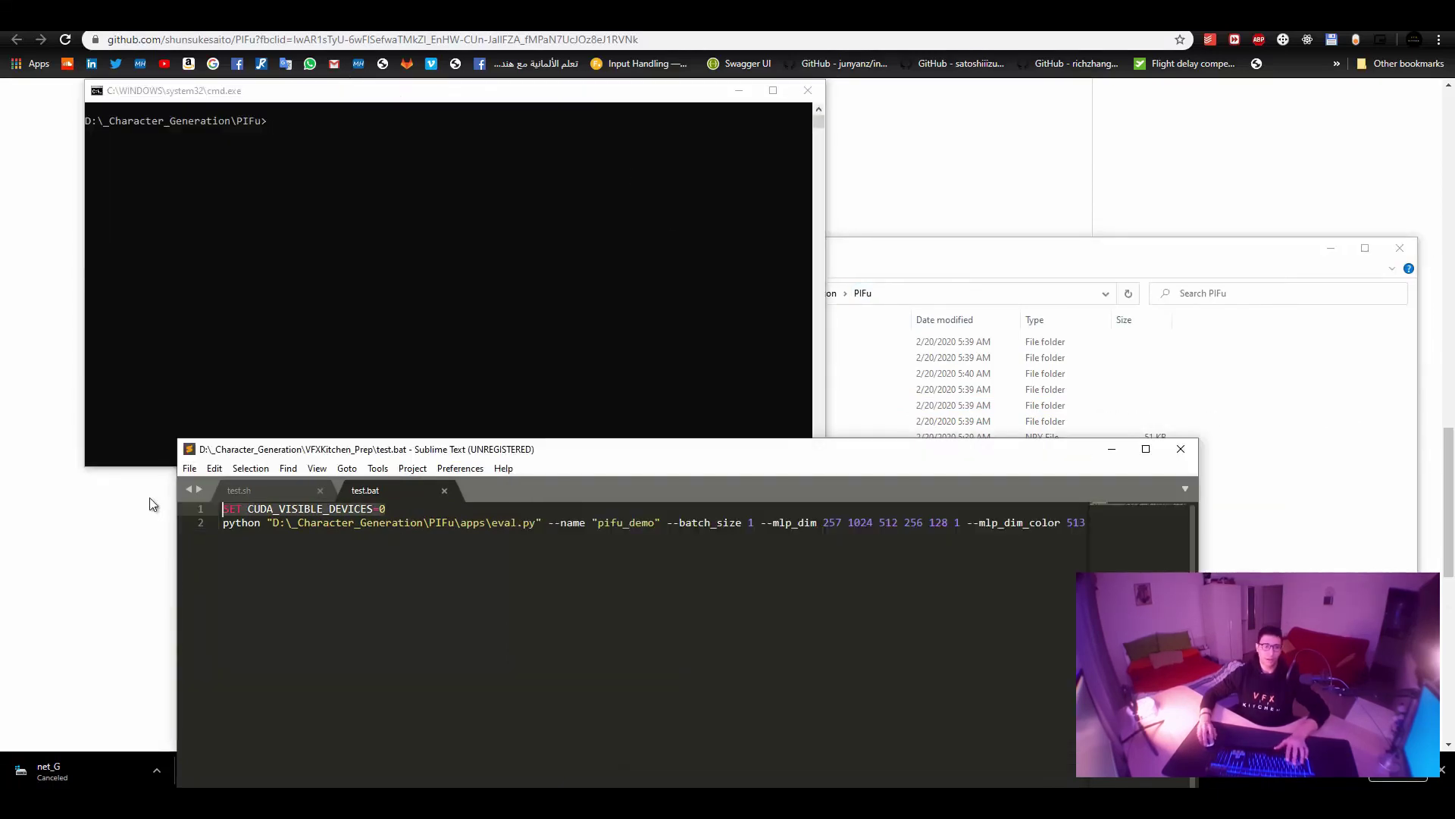
pyautogui.hotkey('ctrl', 'c')
pyautogui.click(516, 305)
pyautogui.hotkey('ctrl', 'v')
pyautogui.press('Return')
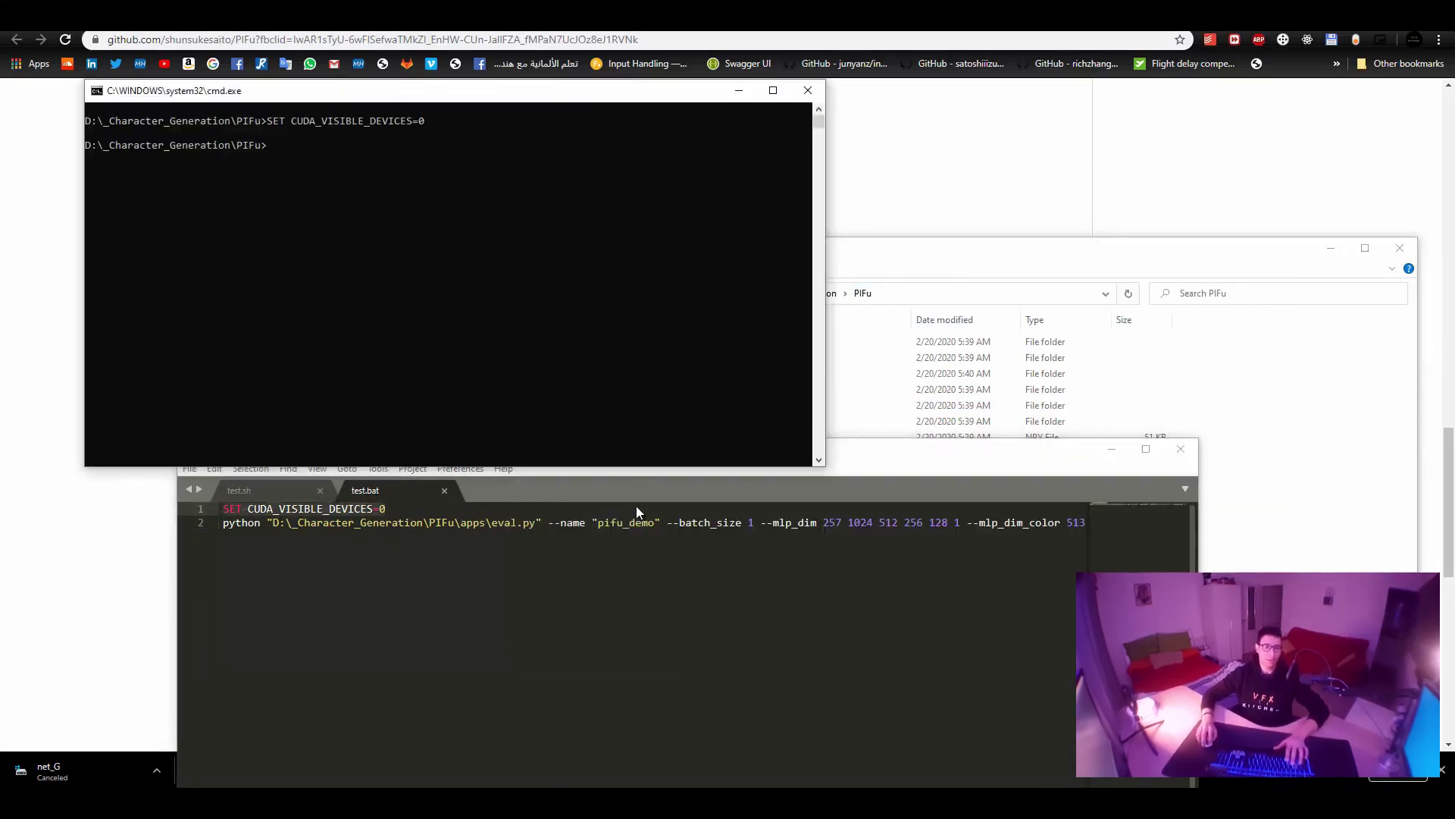
# Run test.bat's python eval.py command to process ryota.png.
pyautogui.click(648, 529)
pyautogui.press('End')
pyautogui.hotkey('shift', 'Home')
pyautogui.hotkey('ctrl', 'c')
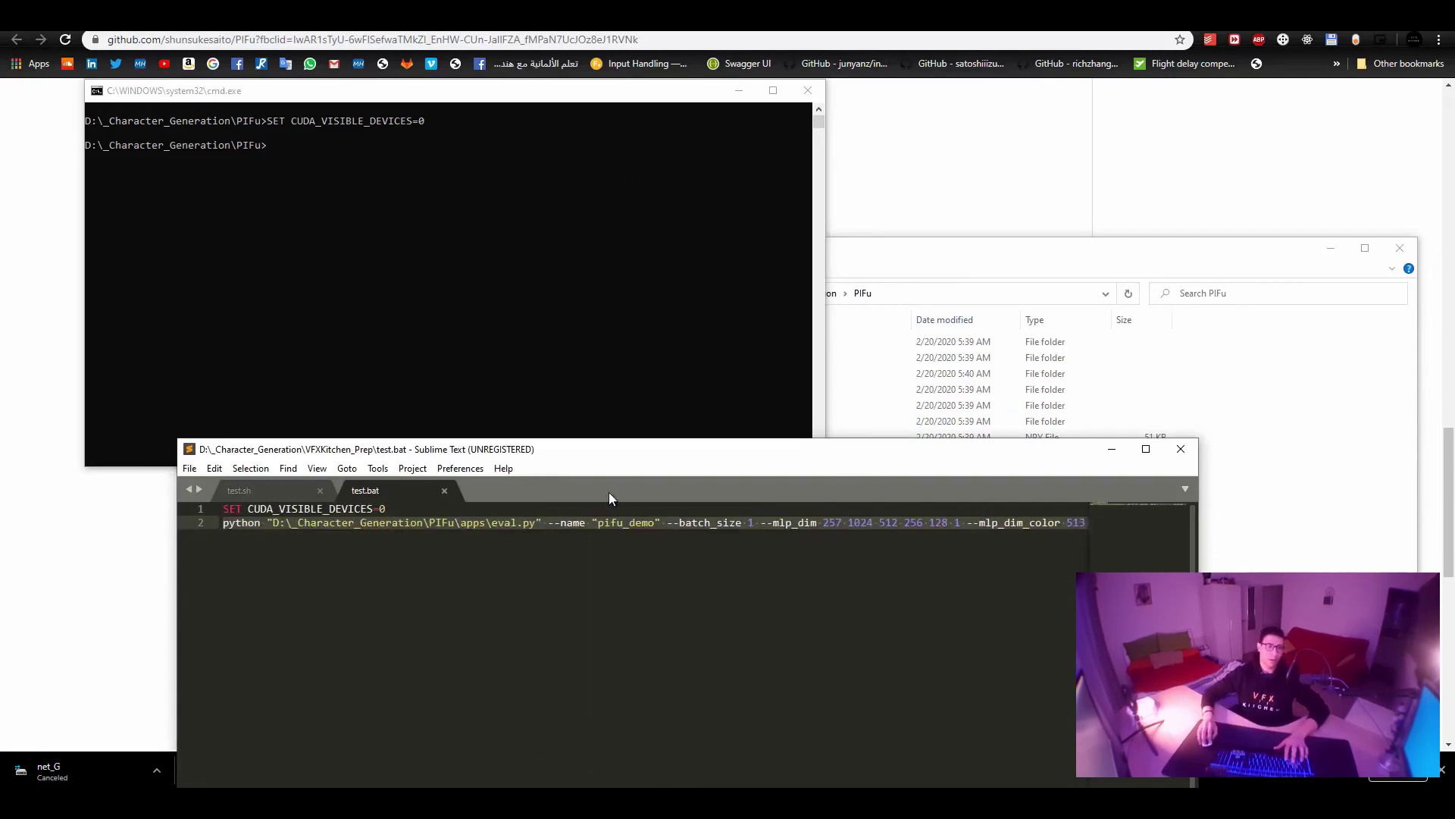
pyautogui.click(618, 380)
pyautogui.hotkey('ctrl', 'v')
pyautogui.press('Return')
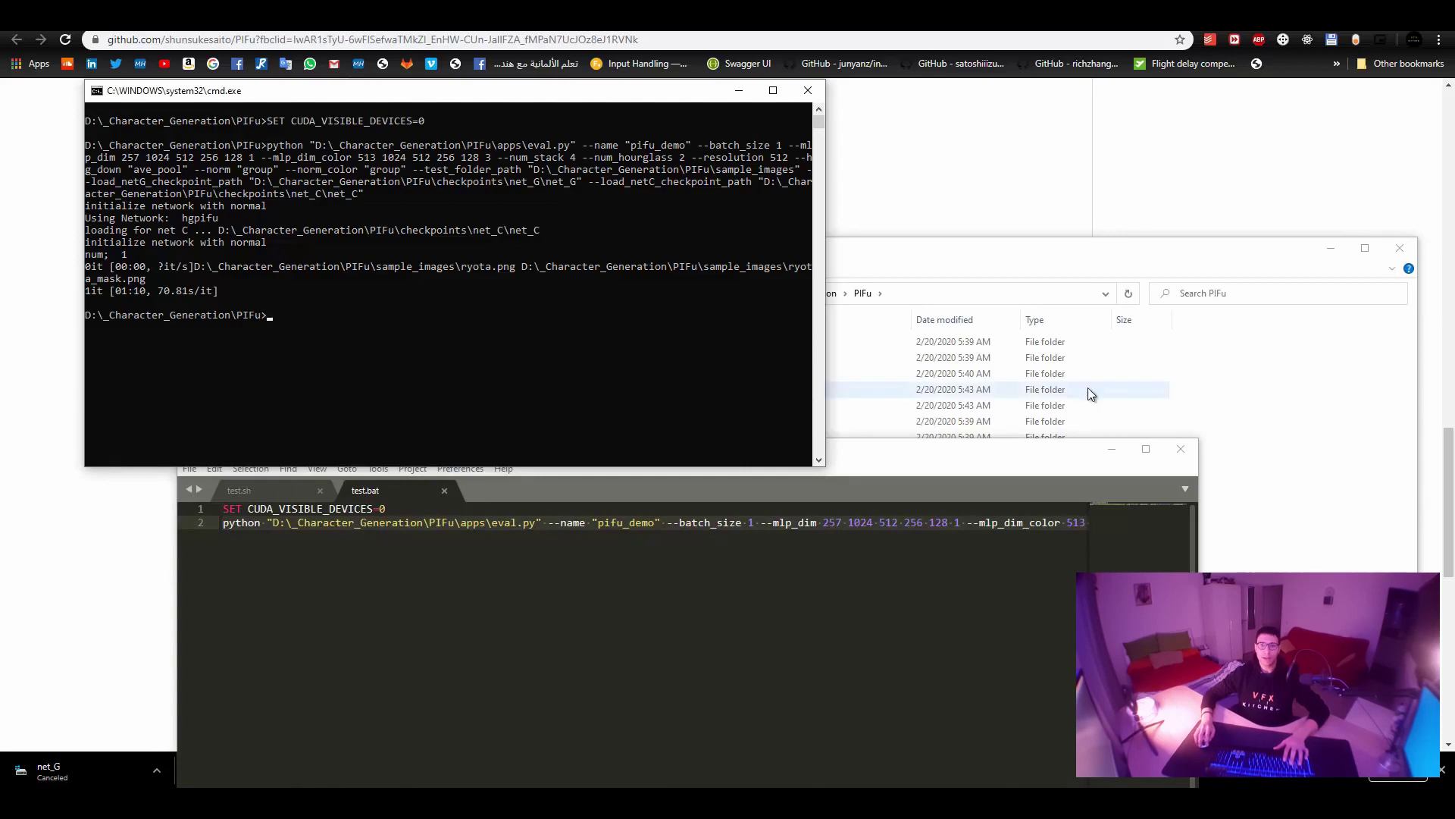
pyautogui.click(1228, 408)
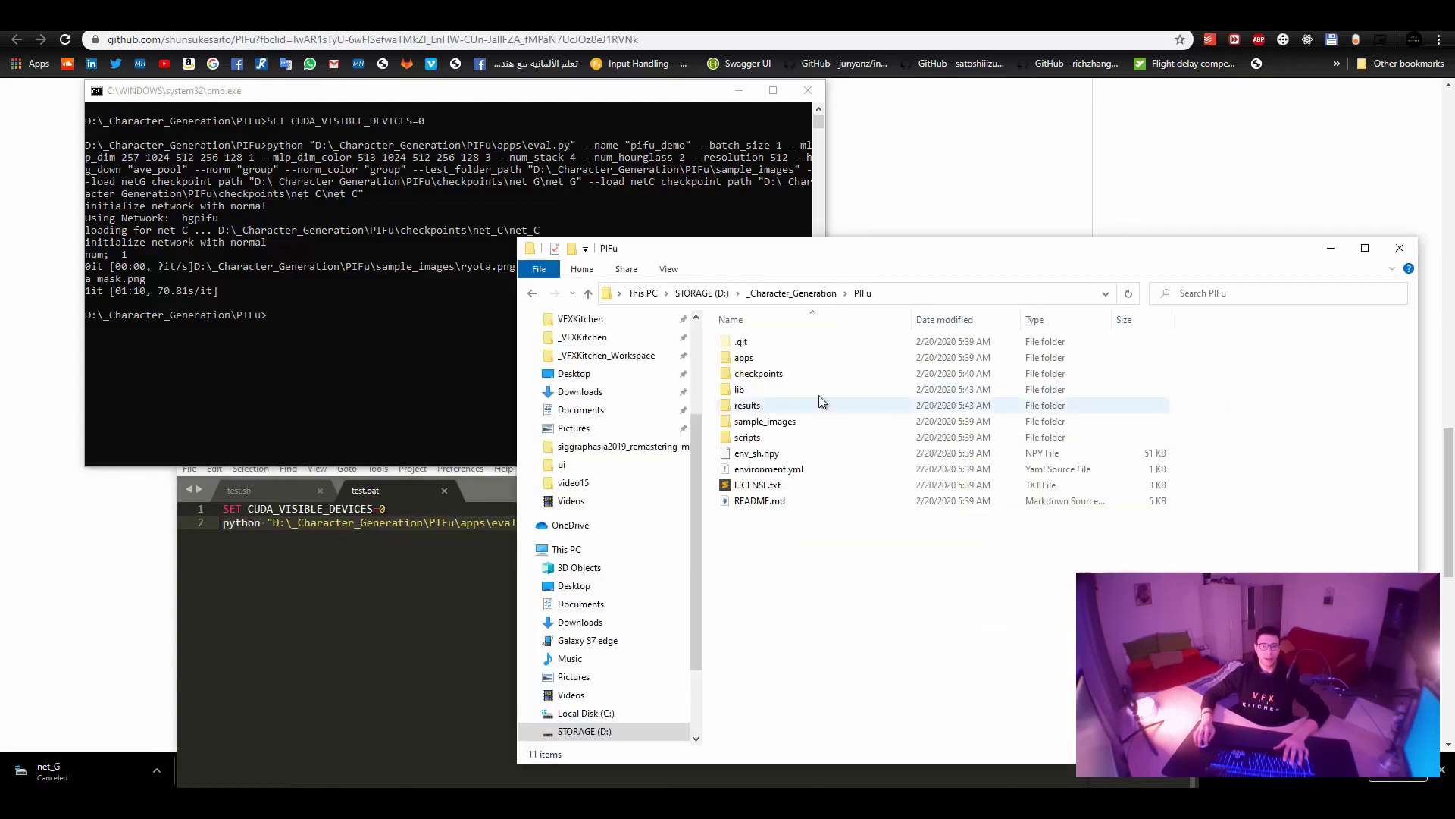
# Open results\pifu_demo and check result_ryota.png and result_ryota.obj.
pyautogui.doubleClick(776, 403)
pyautogui.doubleClick(788, 344)
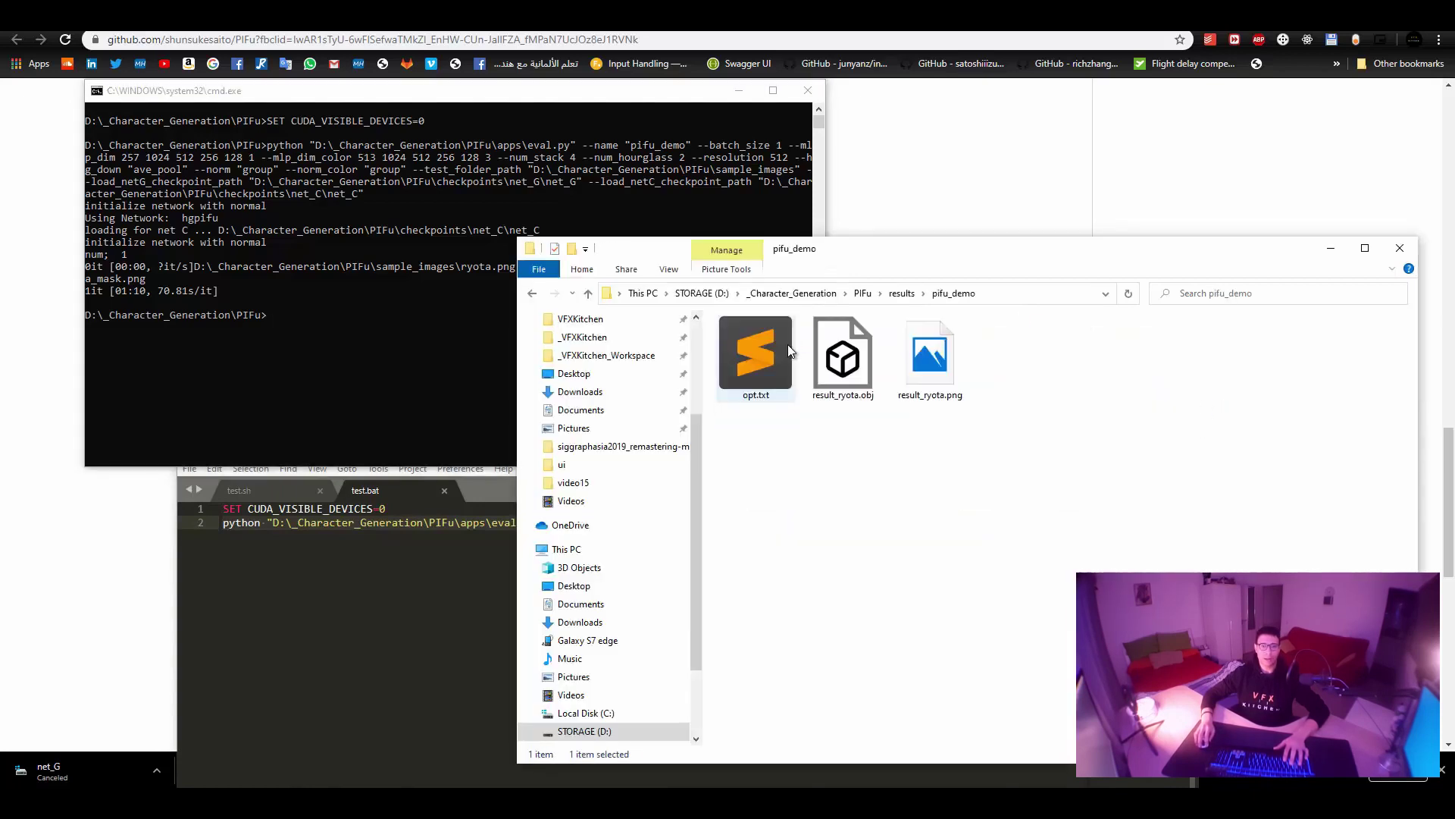
pyautogui.click(929, 360)
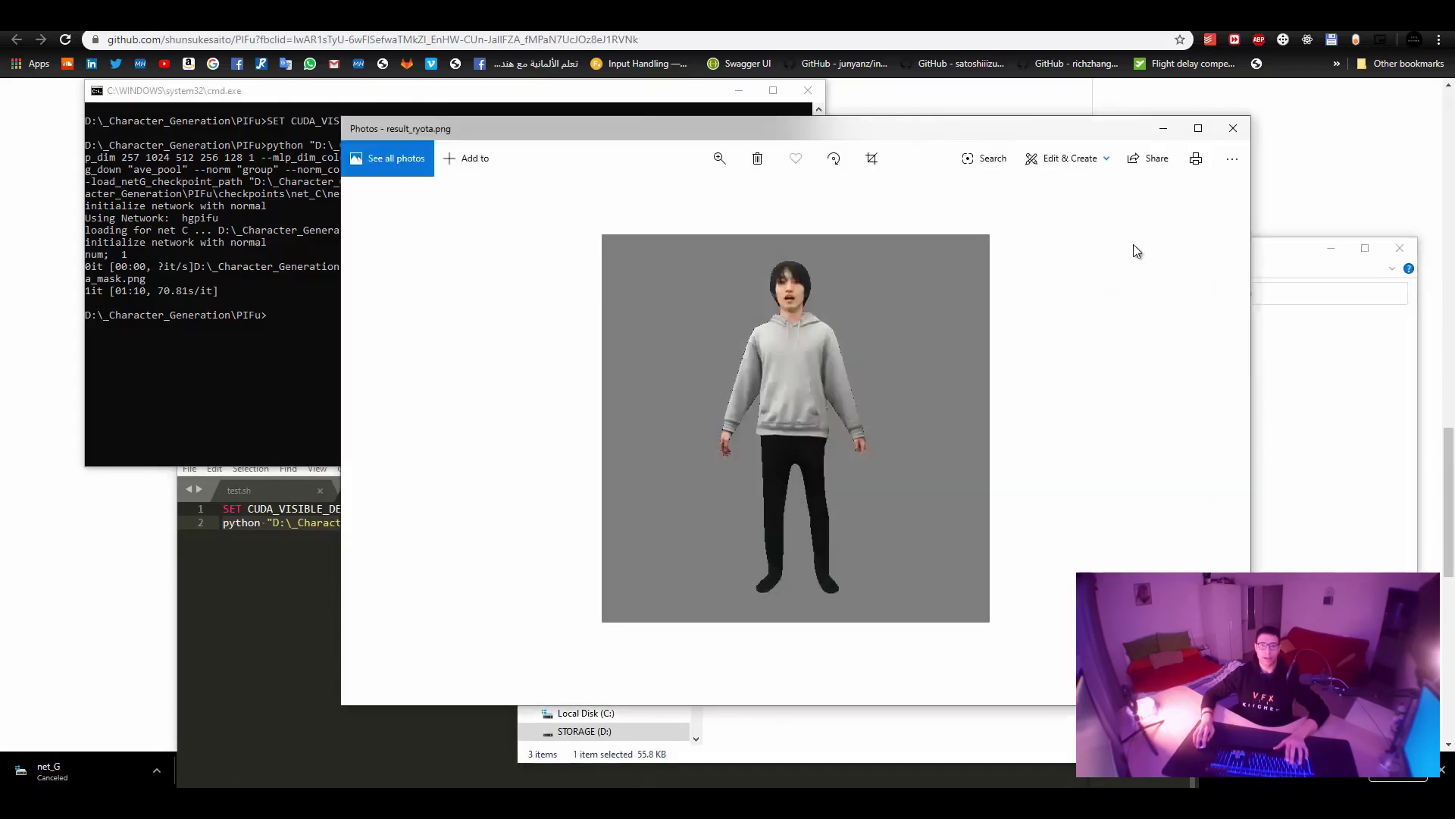
pyautogui.click(1233, 129)
pyautogui.click(843, 356)
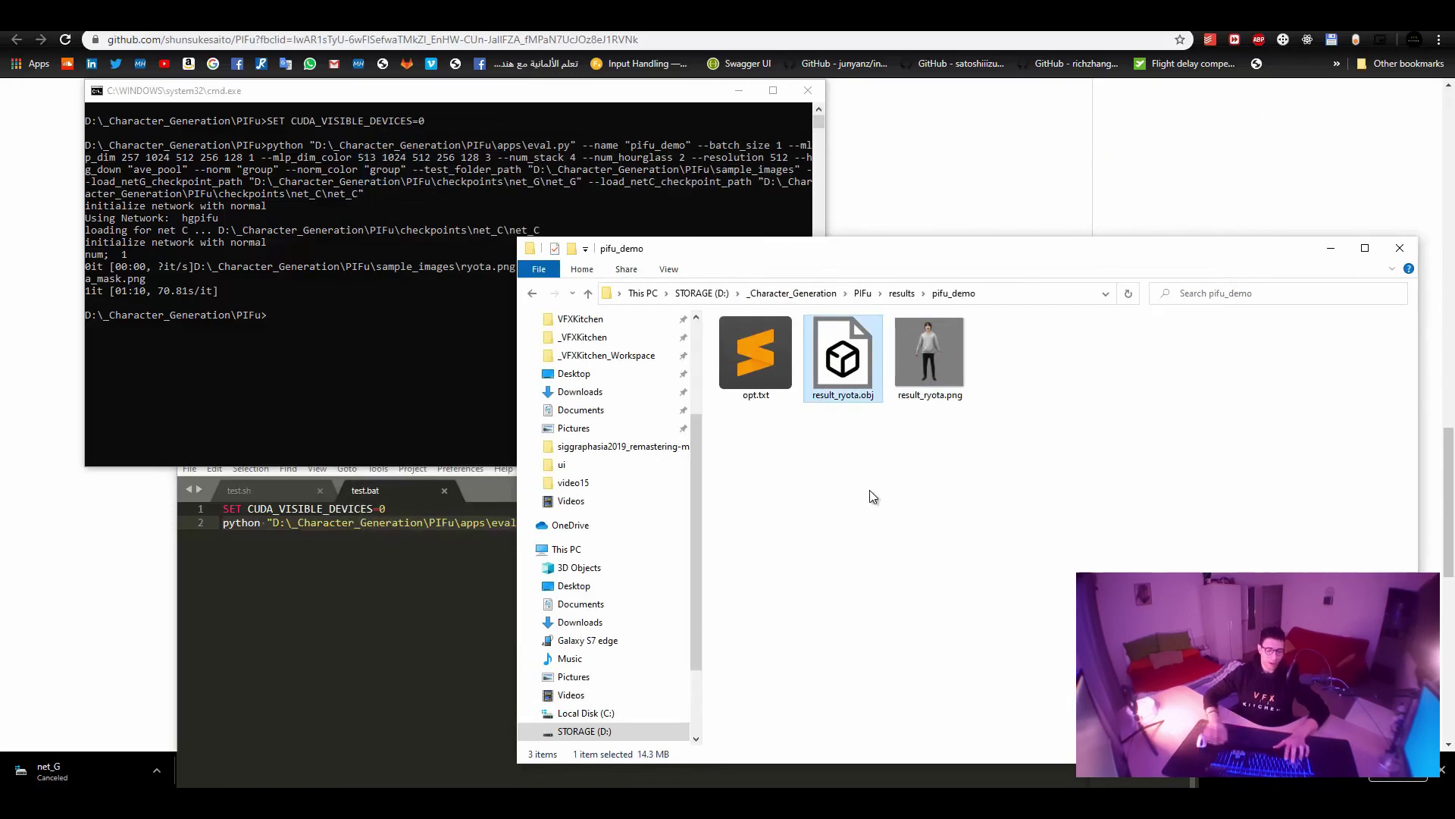
# Launch MeshLab through a Start menu search for 'mesh'.
pyautogui.press('super')
pyautogui.write('meshlab')
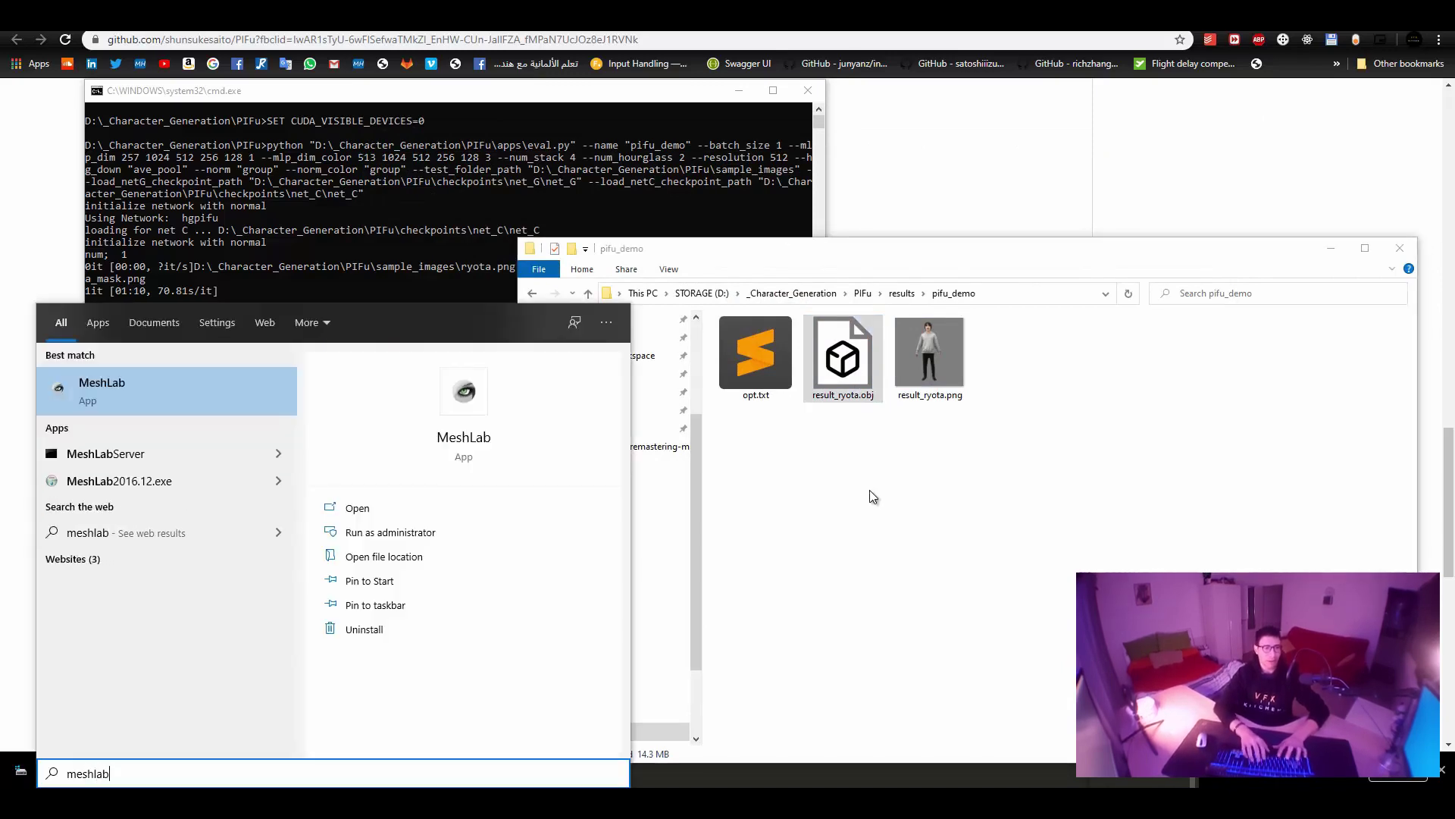
pyautogui.press('Return')
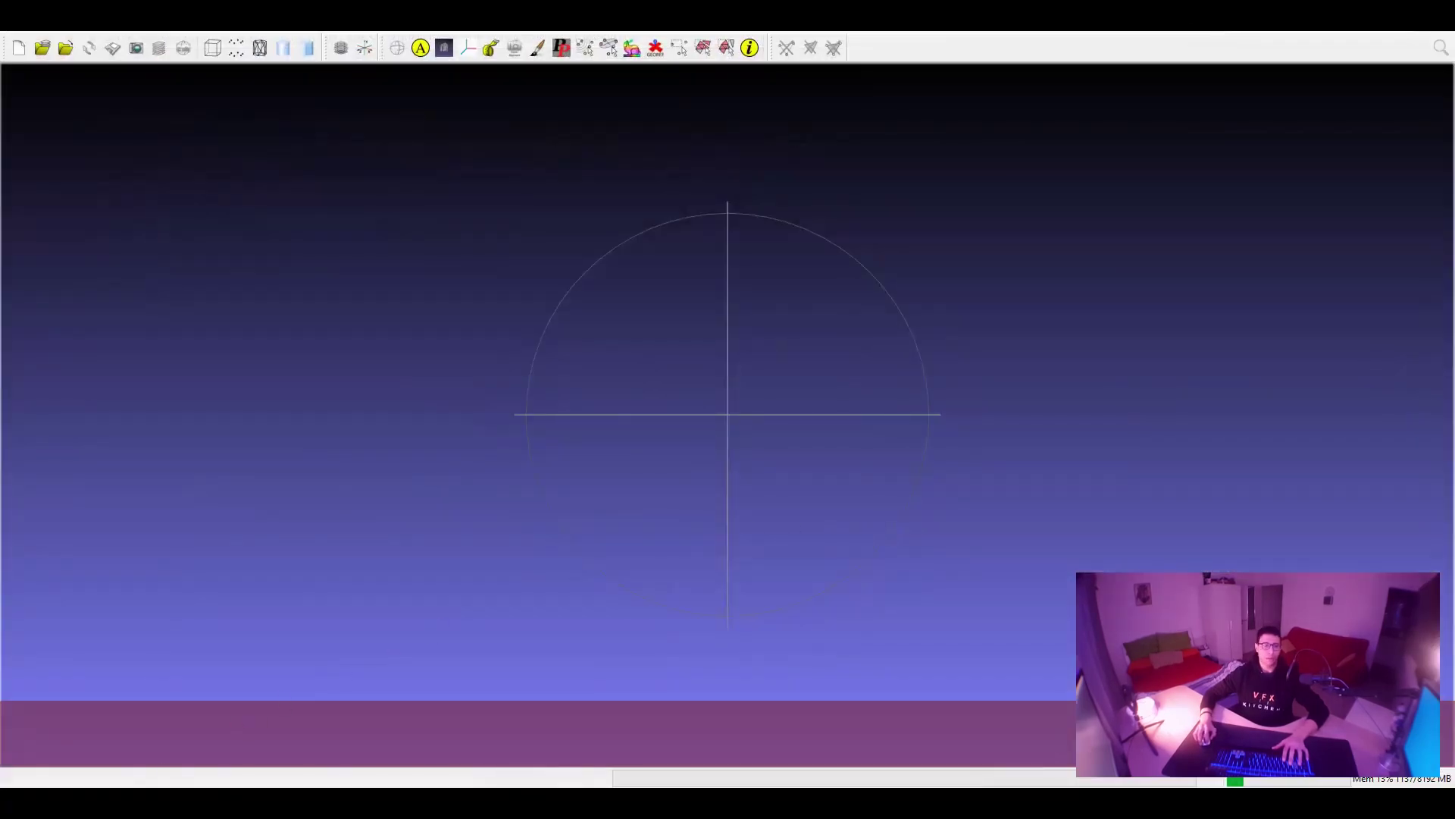
# Drop result_ryota.obj into MeshLab, orbit and zoom to inspect it, then close MeshLab.
pyautogui.hotkey('alt', 'Tab')
pyautogui.moveTo(849, 372); pyautogui.dragTo(369, 416)
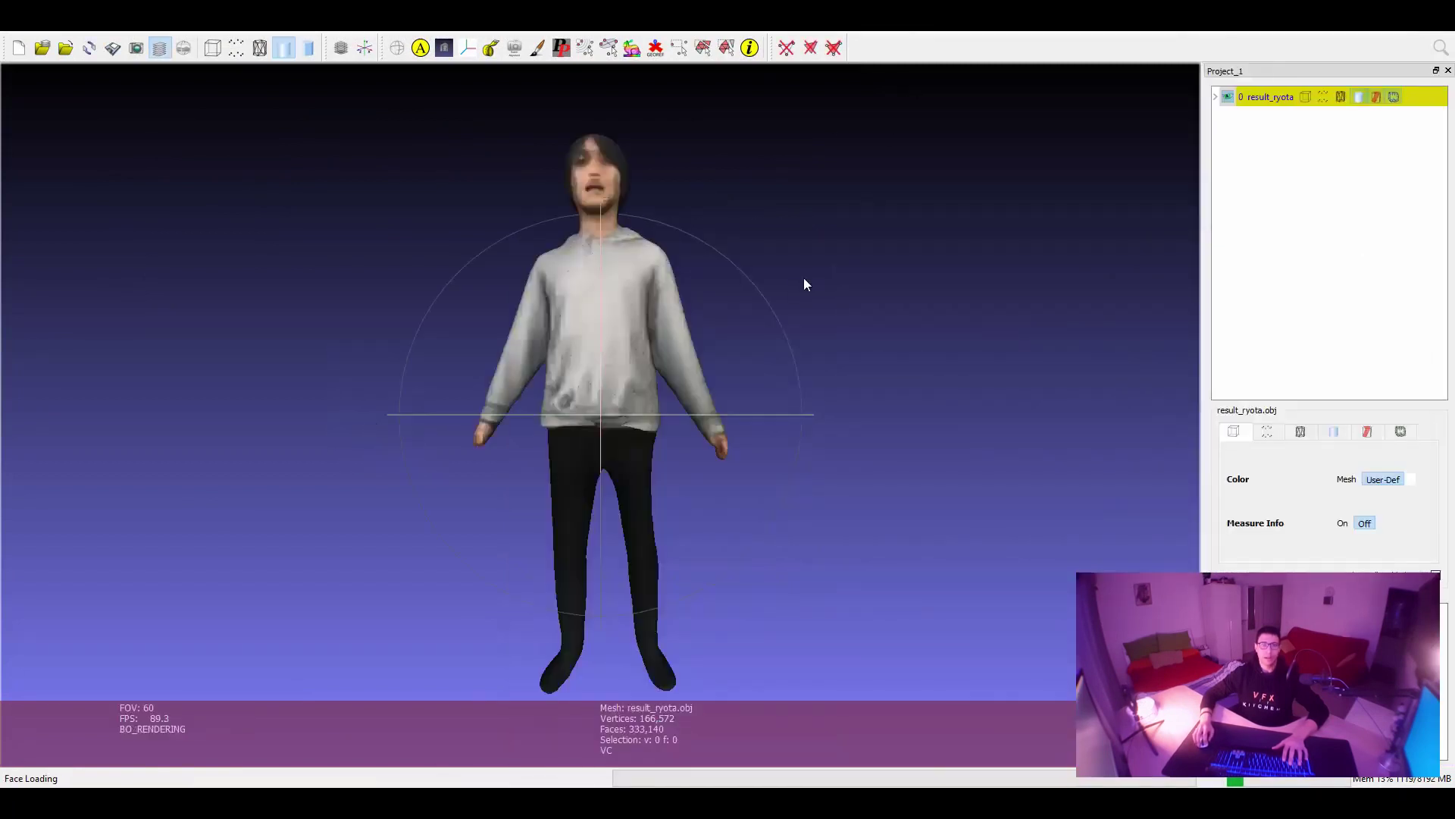
pyautogui.moveTo(805, 284)
pyautogui.mouseDown()
pyautogui.moveTo(686, 348)
pyautogui.moveTo(529, 366)
pyautogui.moveTo(895, 356)
pyautogui.moveTo(698, 374)
pyautogui.moveTo(547, 440)
pyautogui.moveTo(867, 432)
pyautogui.moveTo(758, 425)
pyautogui.moveTo(652, 379)
pyautogui.mouseUp()
pyautogui.scroll(3, 698, 375)
pyautogui.scroll(-5, 711, 385)
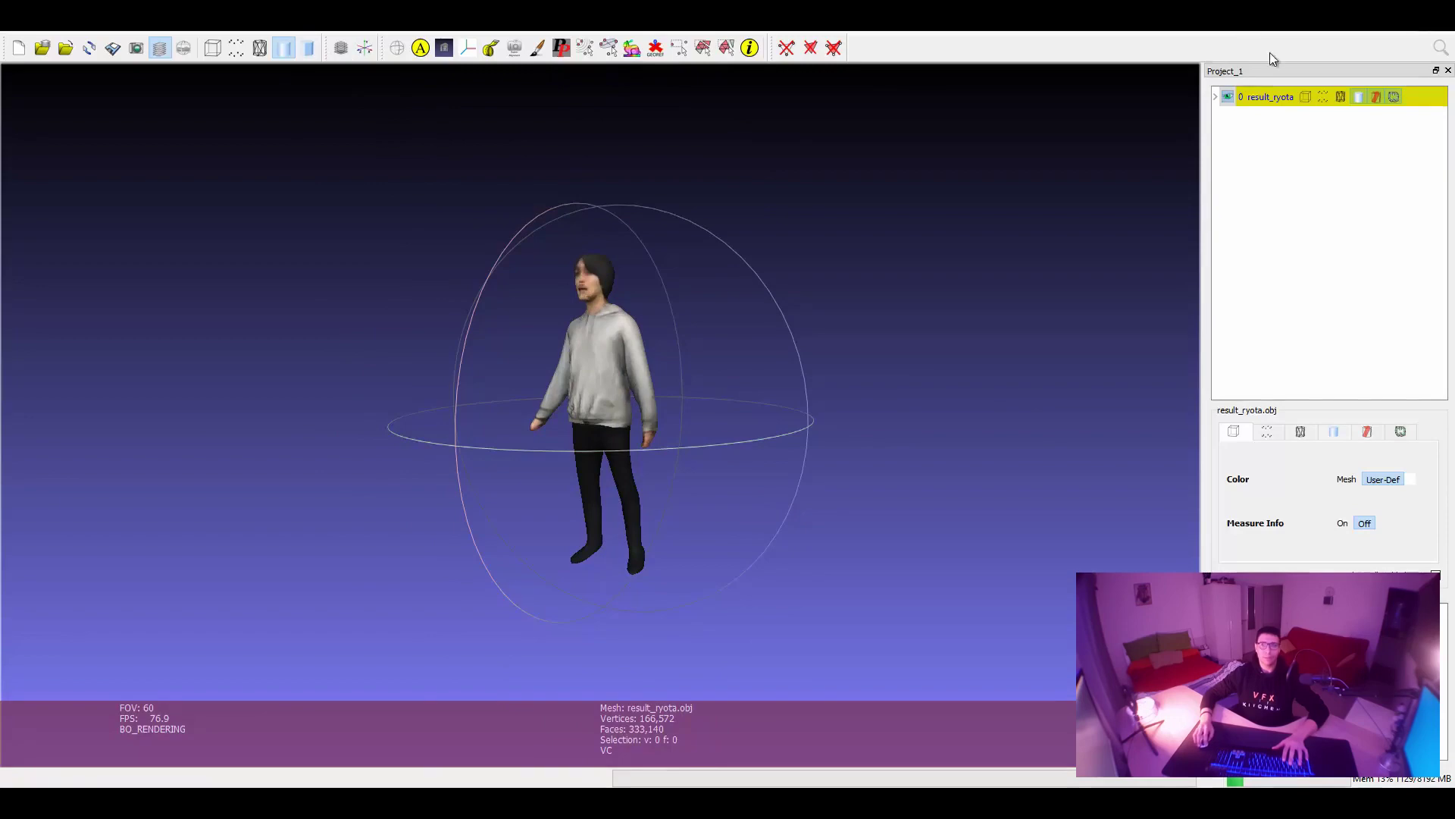
pyautogui.hotkey('alt', 'F4')
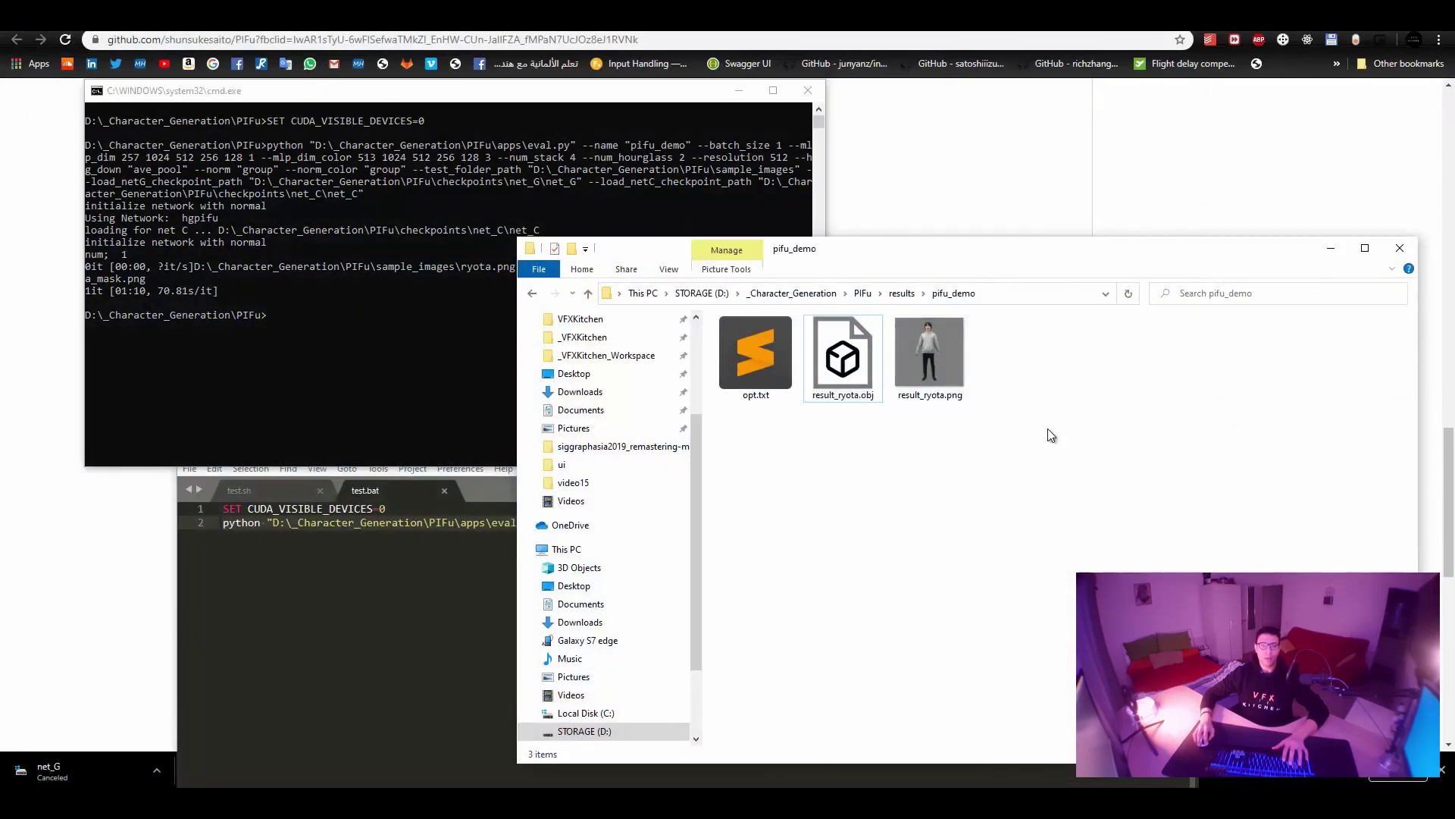
# Open sham.png from VFXKitchen_Prep in Photos, zooming and panning to the head.
pyautogui.click(901, 294)
pyautogui.click(845, 293)
pyautogui.click(879, 357)
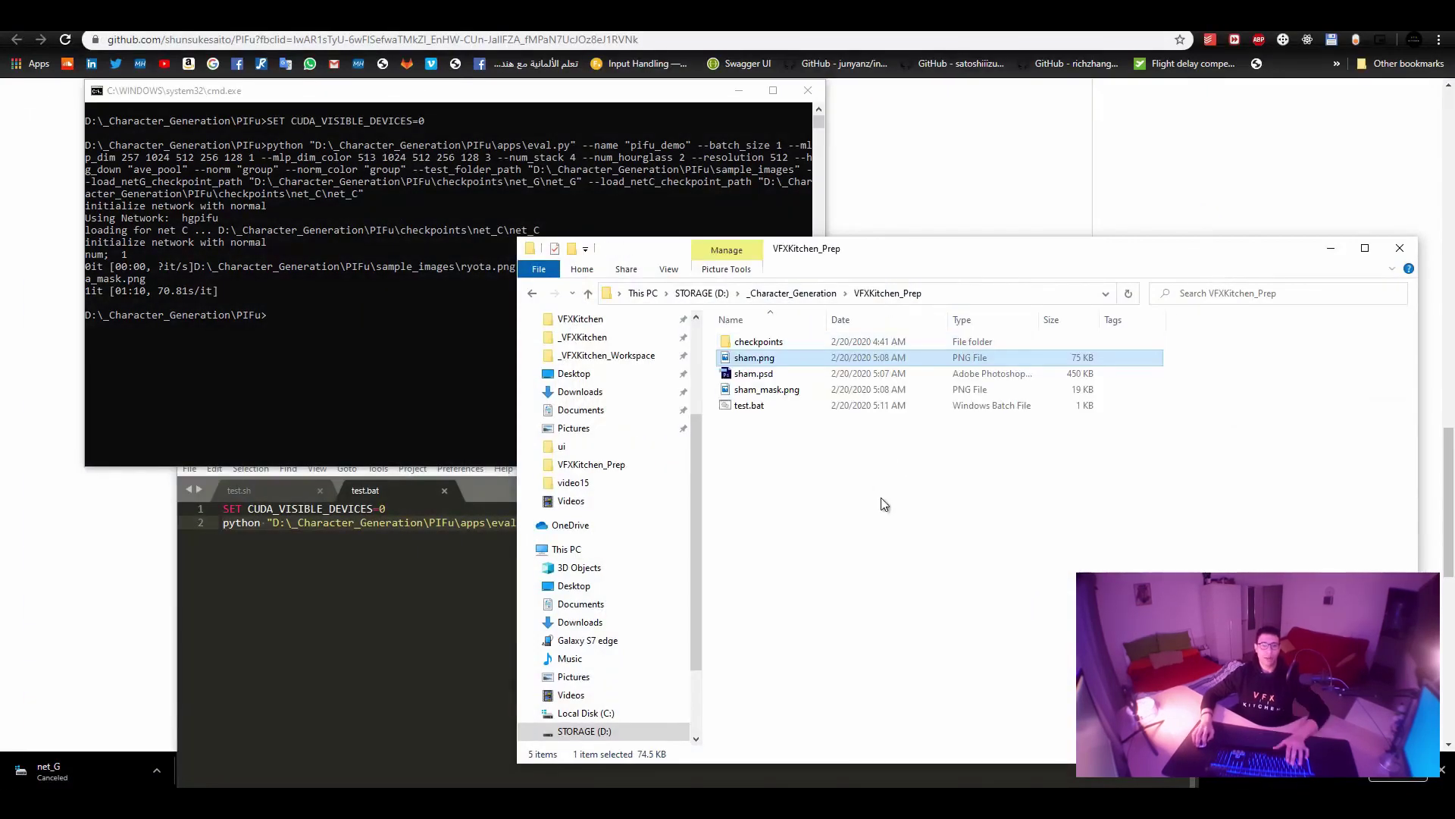
pyautogui.doubleClick(811, 359)
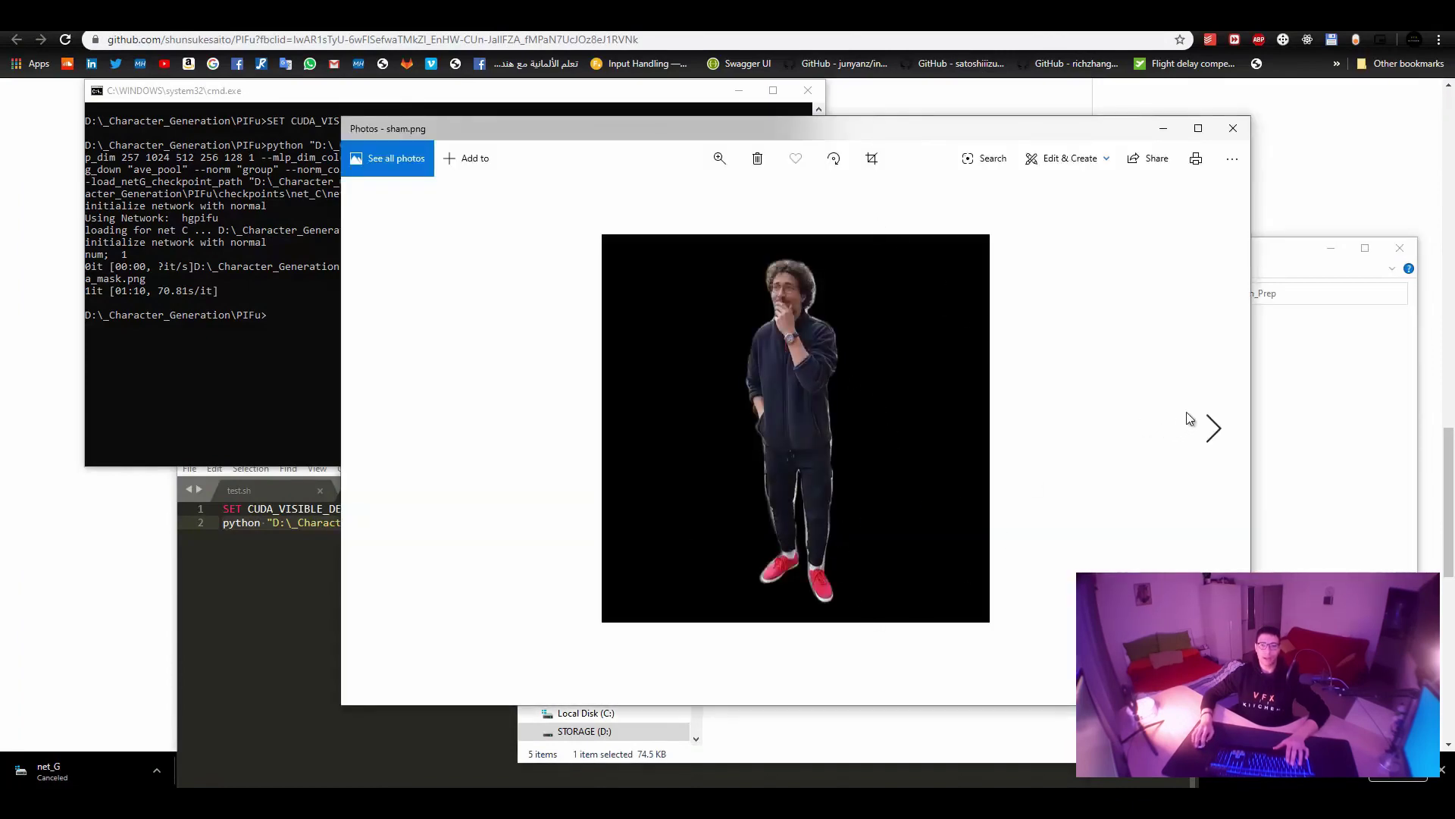
pyautogui.scroll(2, 858, 426)
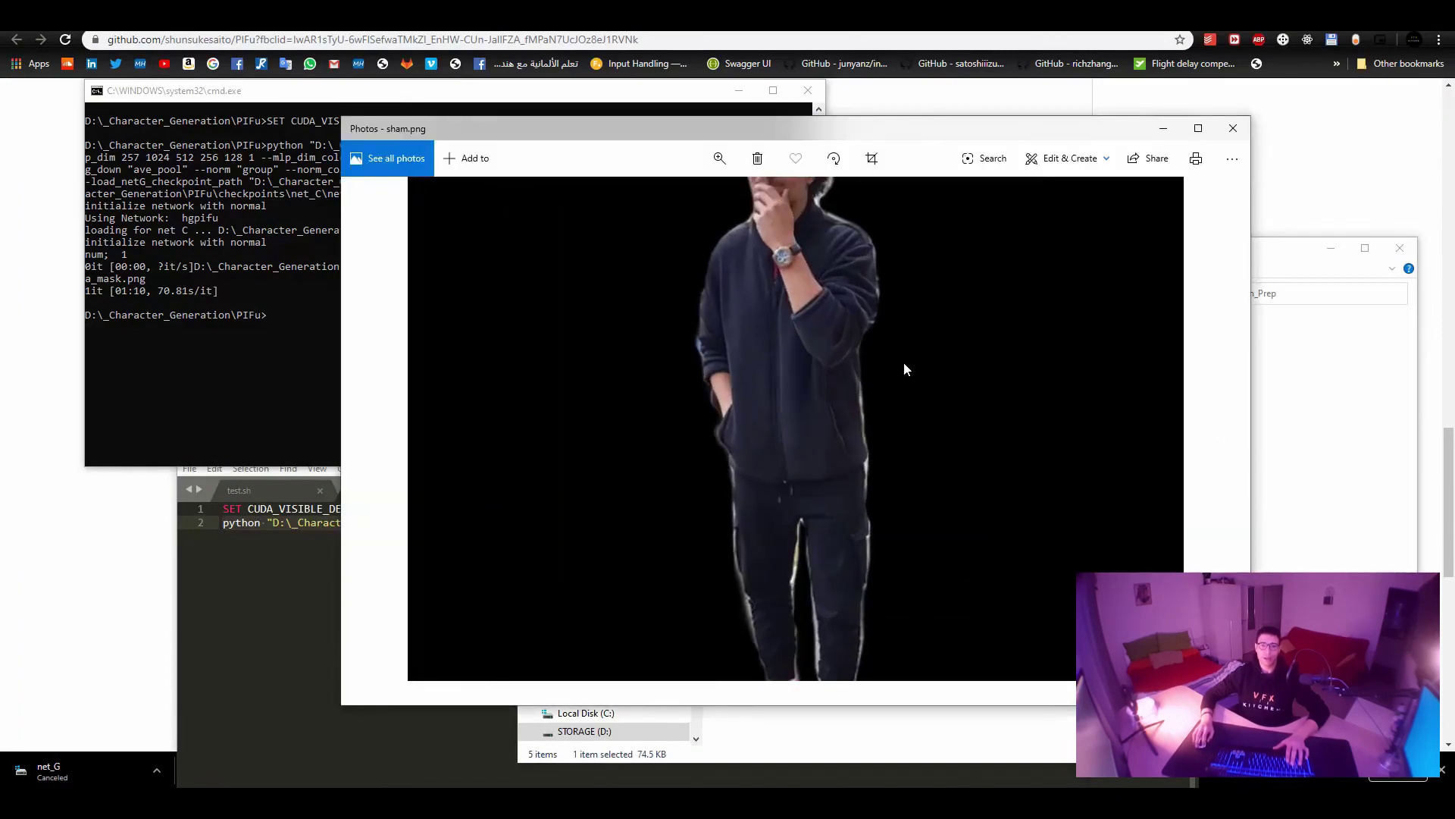
pyautogui.moveTo(862, 329); pyautogui.dragTo(852, 426)
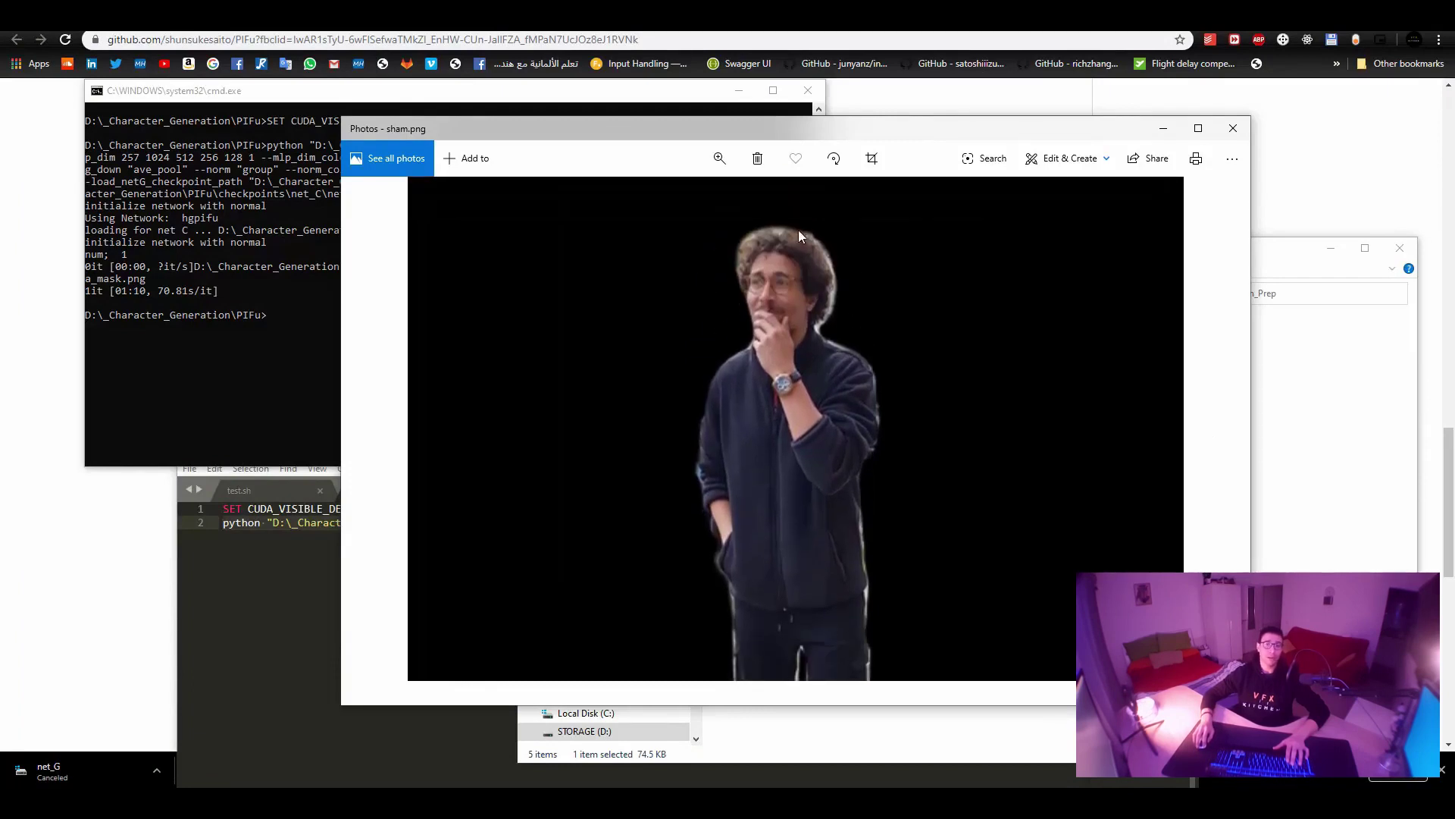
pyautogui.scroll(-3, 790, 306)
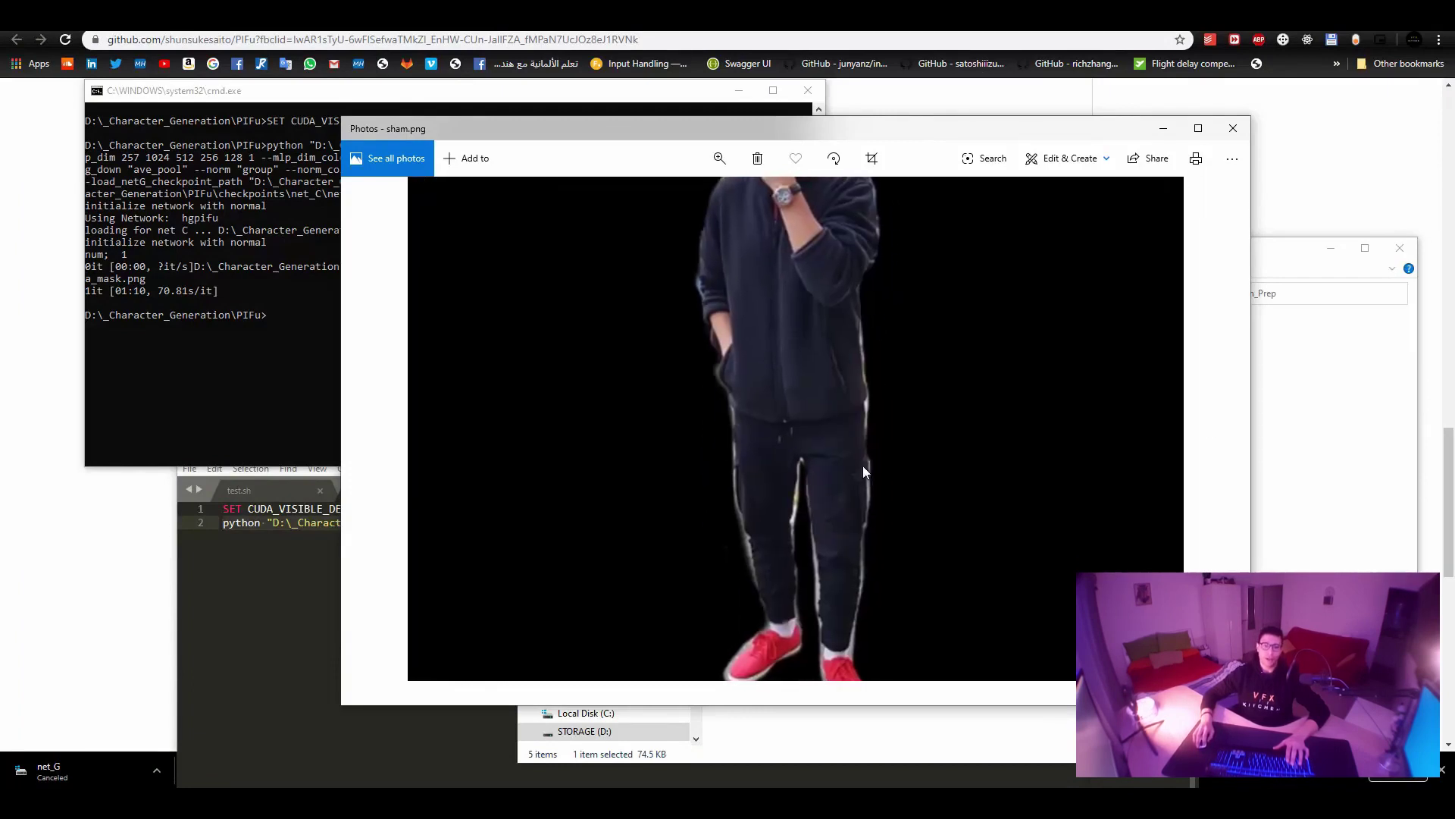
pyautogui.scroll(-3, 875, 513)
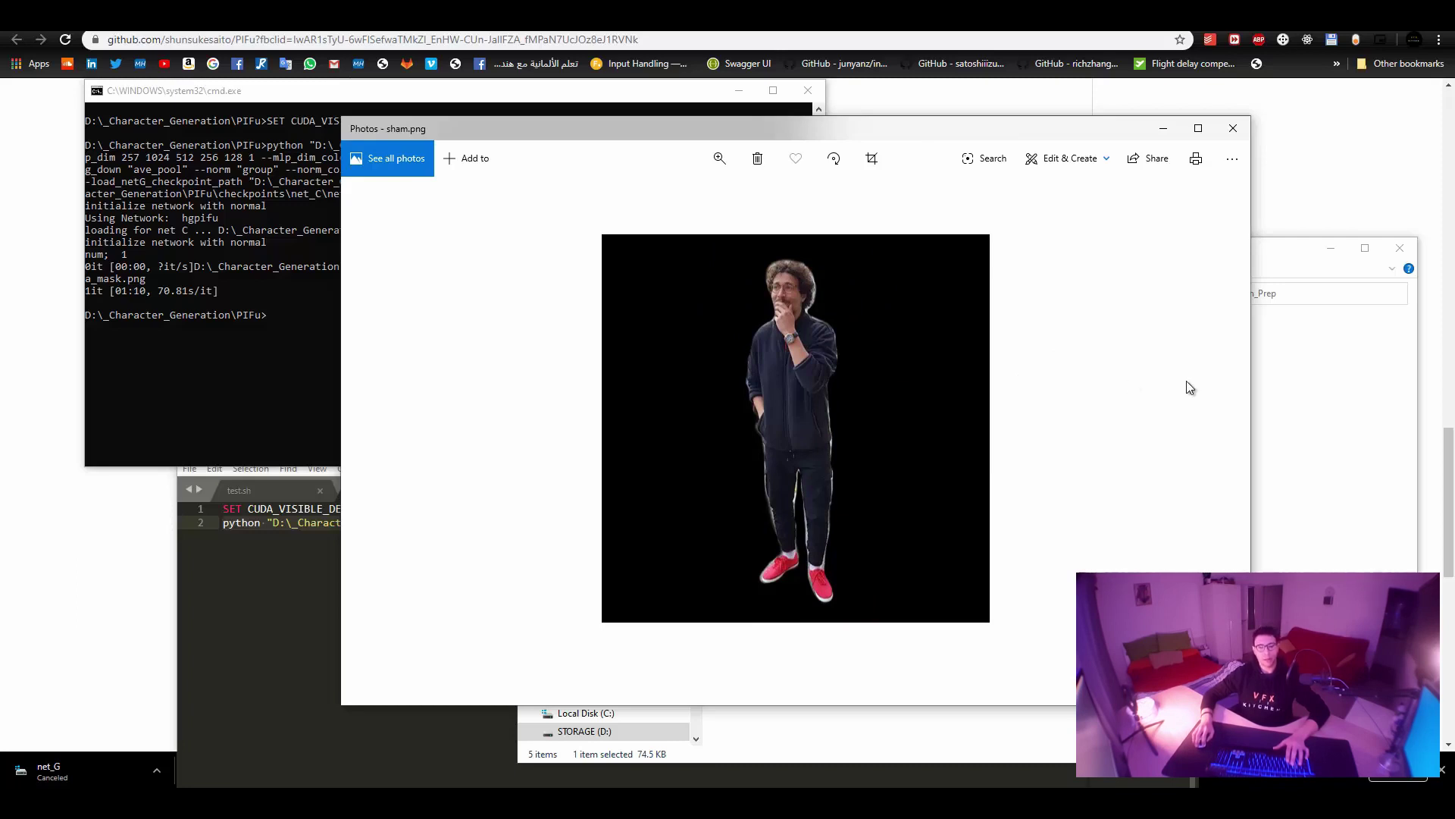
# Compare sham.png with sham_mask.png, then close Photos.
pyautogui.click(1216, 431)
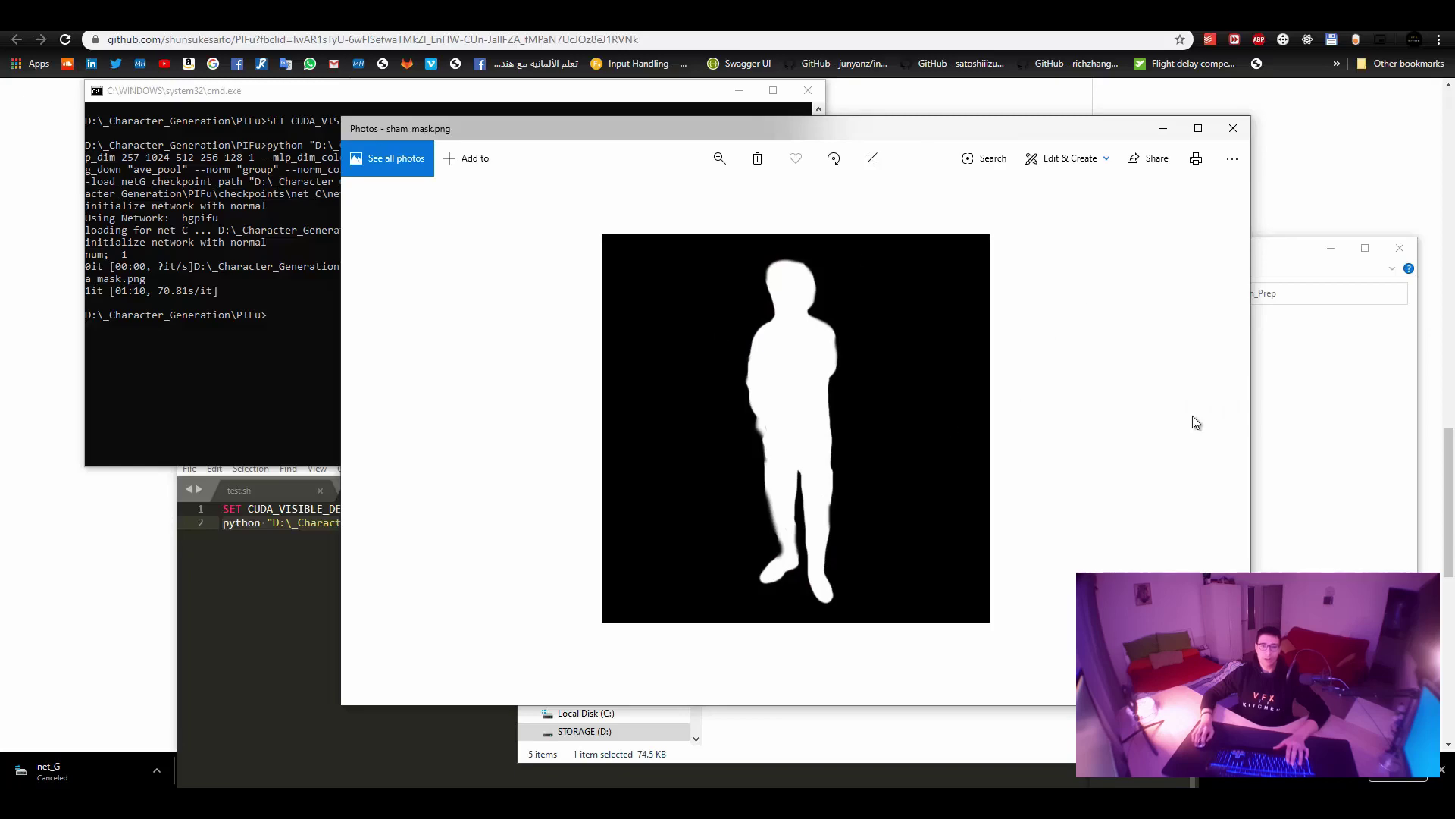
pyautogui.click(383, 426)
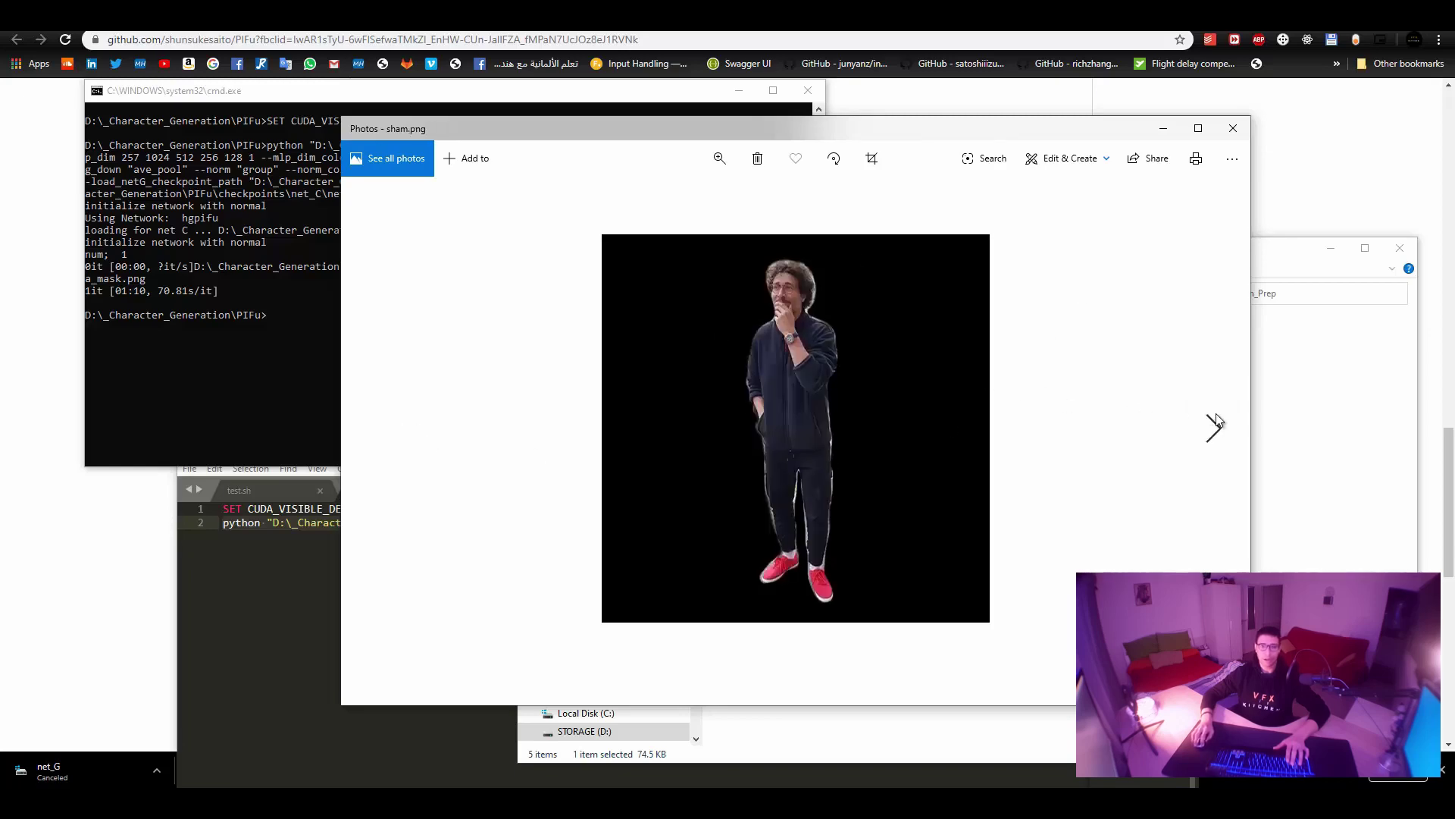
pyautogui.click(1216, 426)
pyautogui.click(1233, 128)
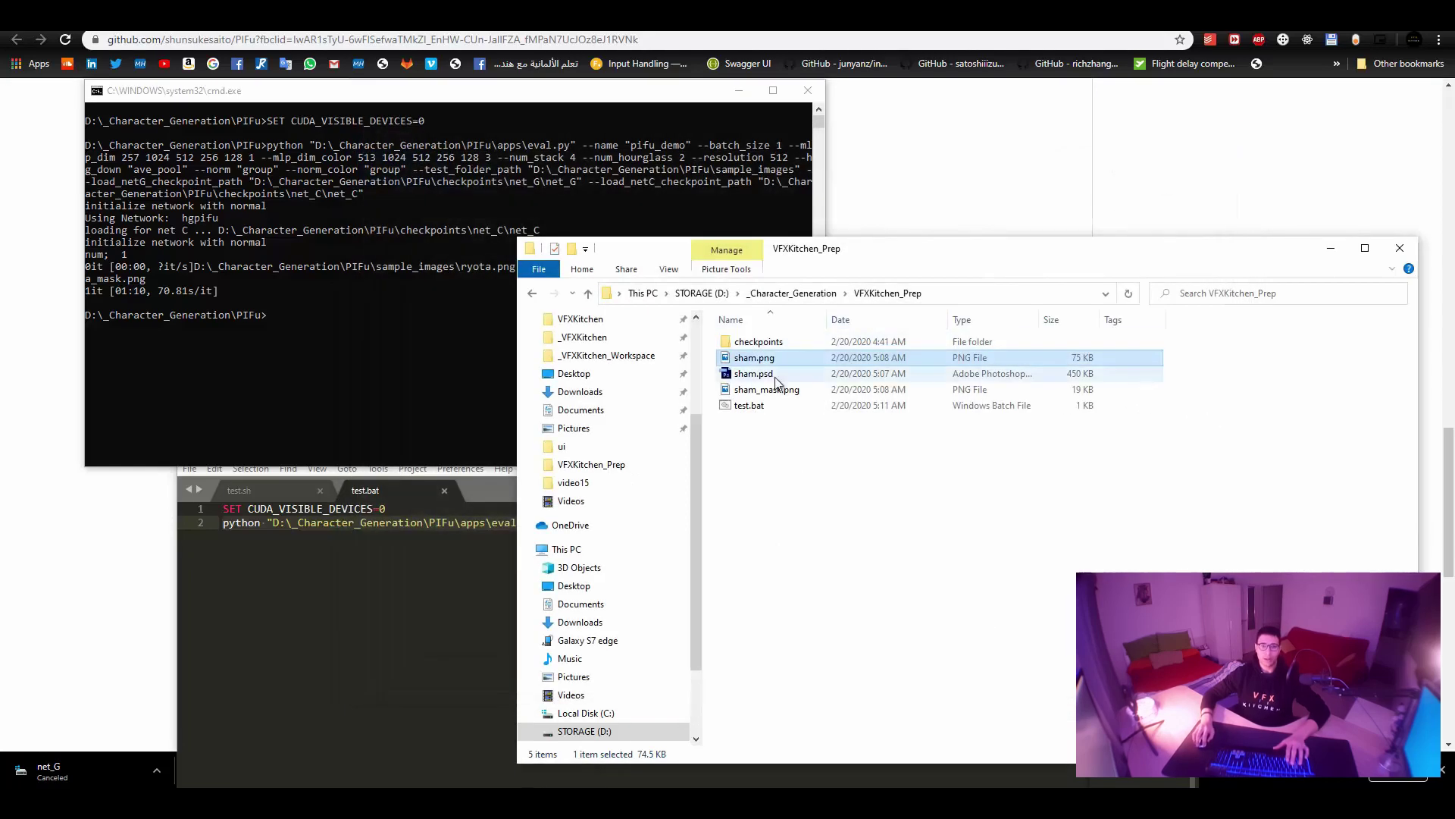
# Paste sham.png and sham_mask.png into the empty PIFu\sample_images folder.
pyautogui.click(845, 293)
pyautogui.click(804, 296)
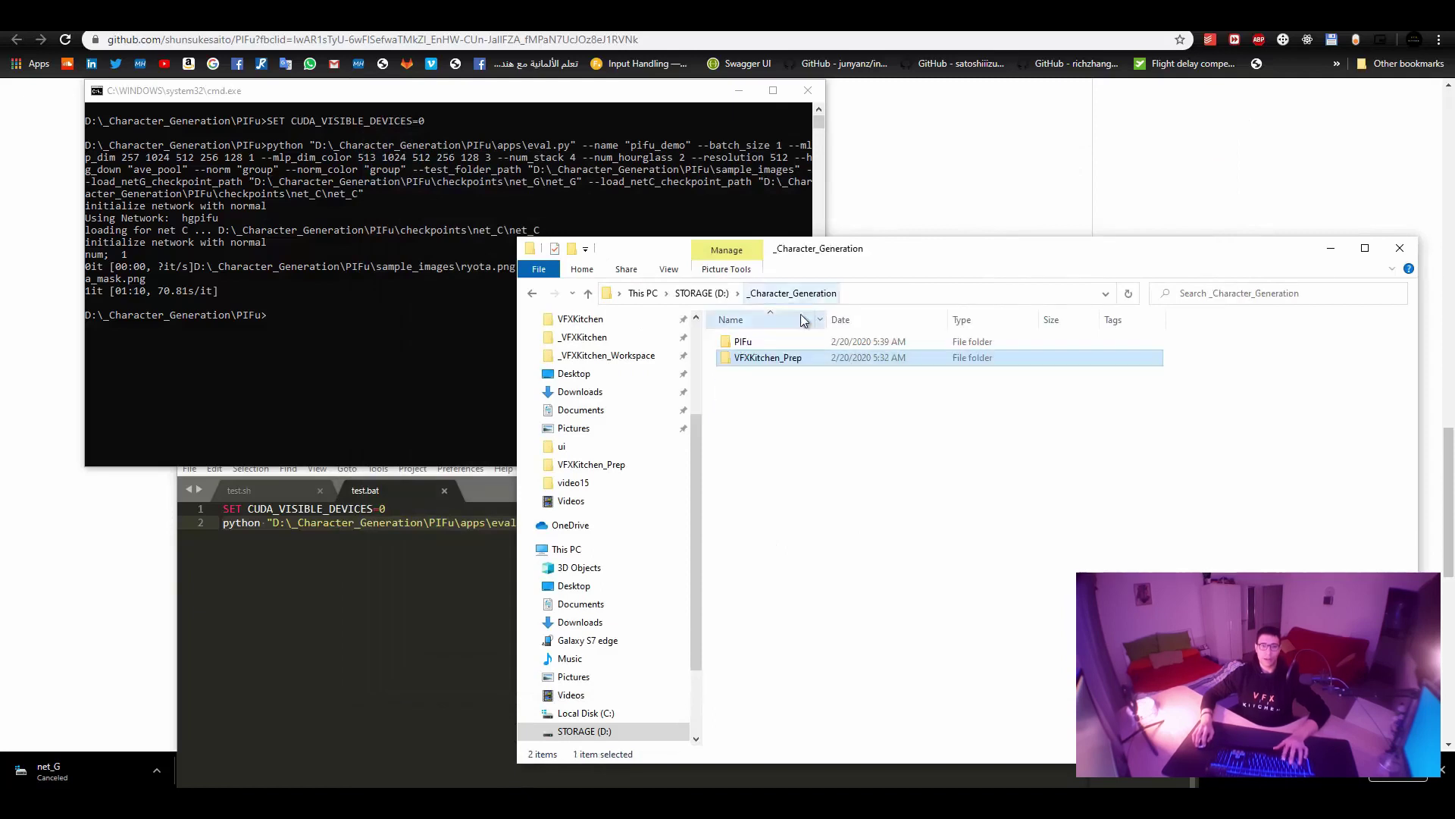
pyautogui.doubleClick(782, 340)
pyautogui.doubleClick(792, 405)
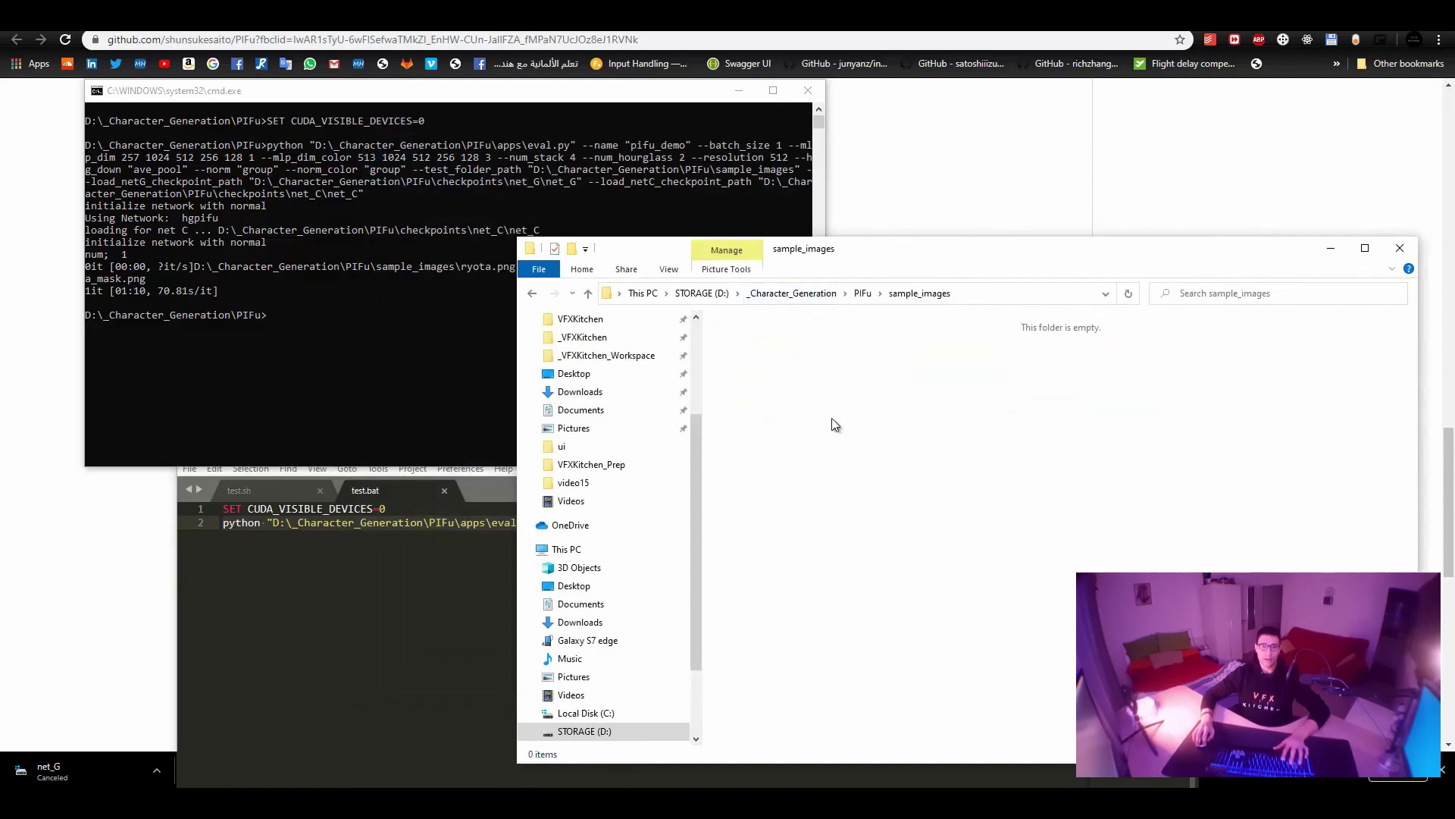
pyautogui.hotkey('ctrl', 'v')
# Recall and rerun the python eval.py command on the sham images.
pyautogui.click(480, 365)
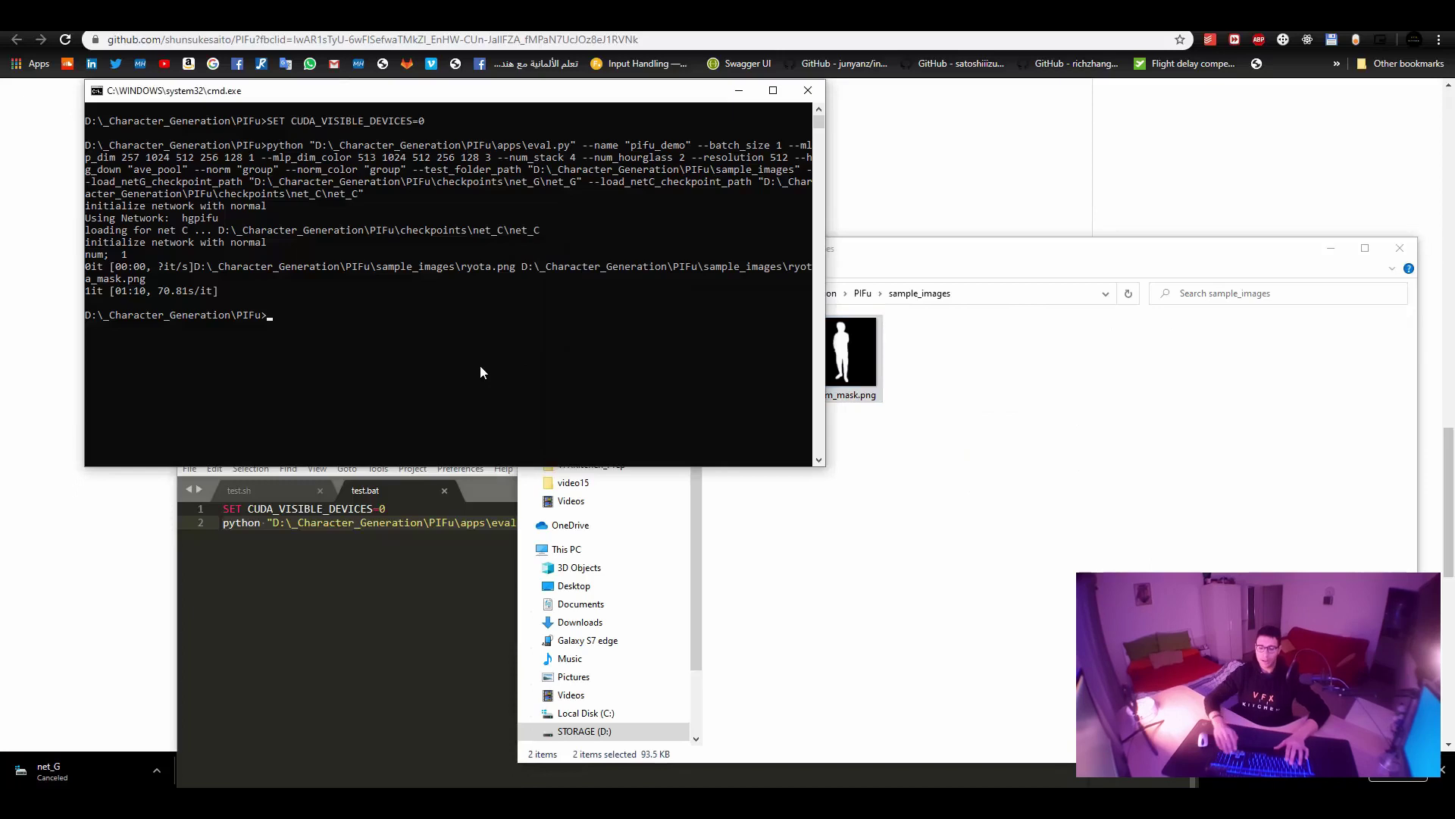
pyautogui.press('Up')
pyautogui.press('Return')
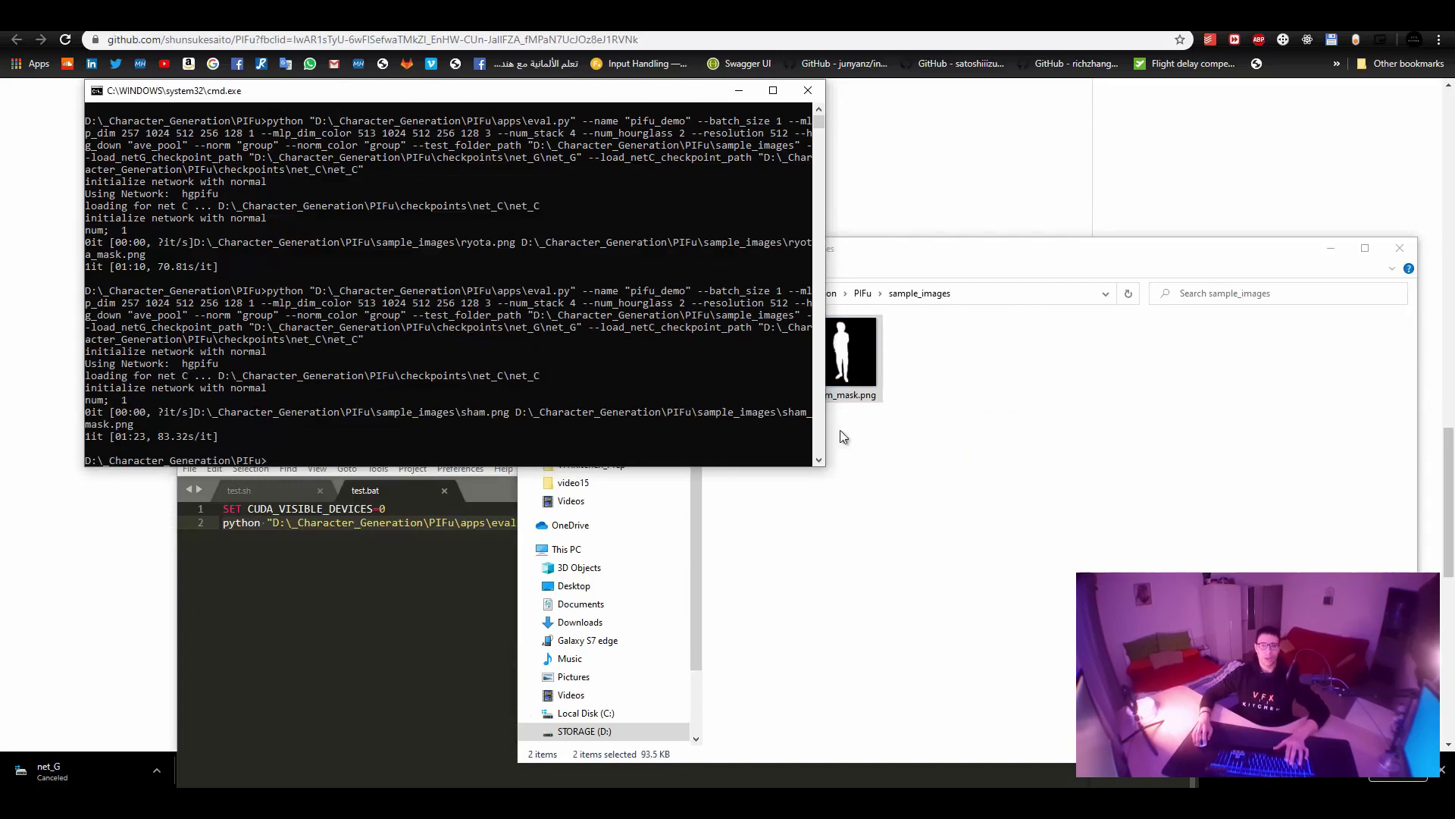
pyautogui.click(961, 463)
pyautogui.click(864, 294)
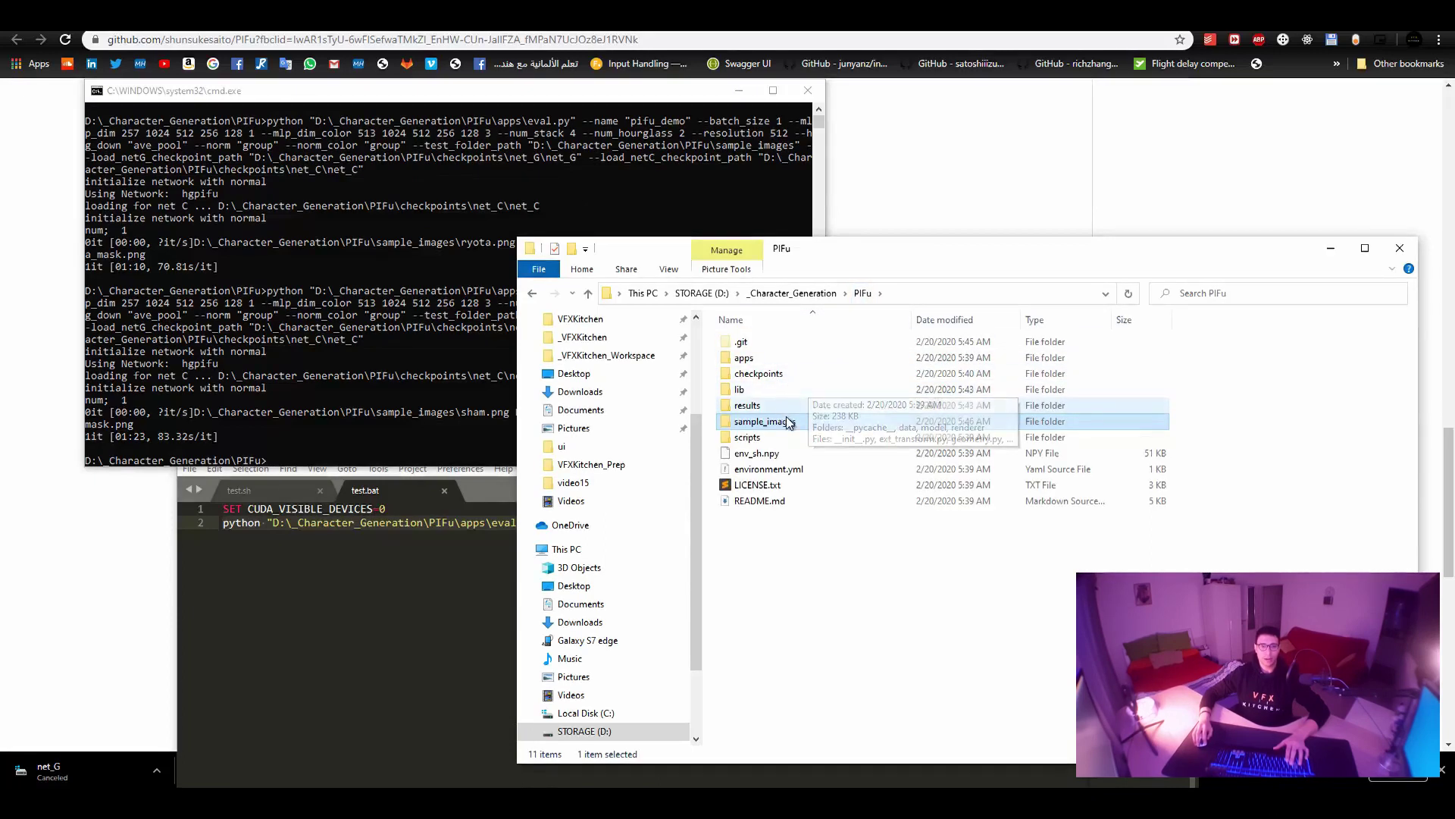
# Open results\pifu_demo and check the new result_sham.obj and result_sham.png.
pyautogui.doubleClick(747, 404)
pyautogui.click(776, 347)
pyautogui.doubleClick(758, 342)
pyautogui.click(1104, 356)
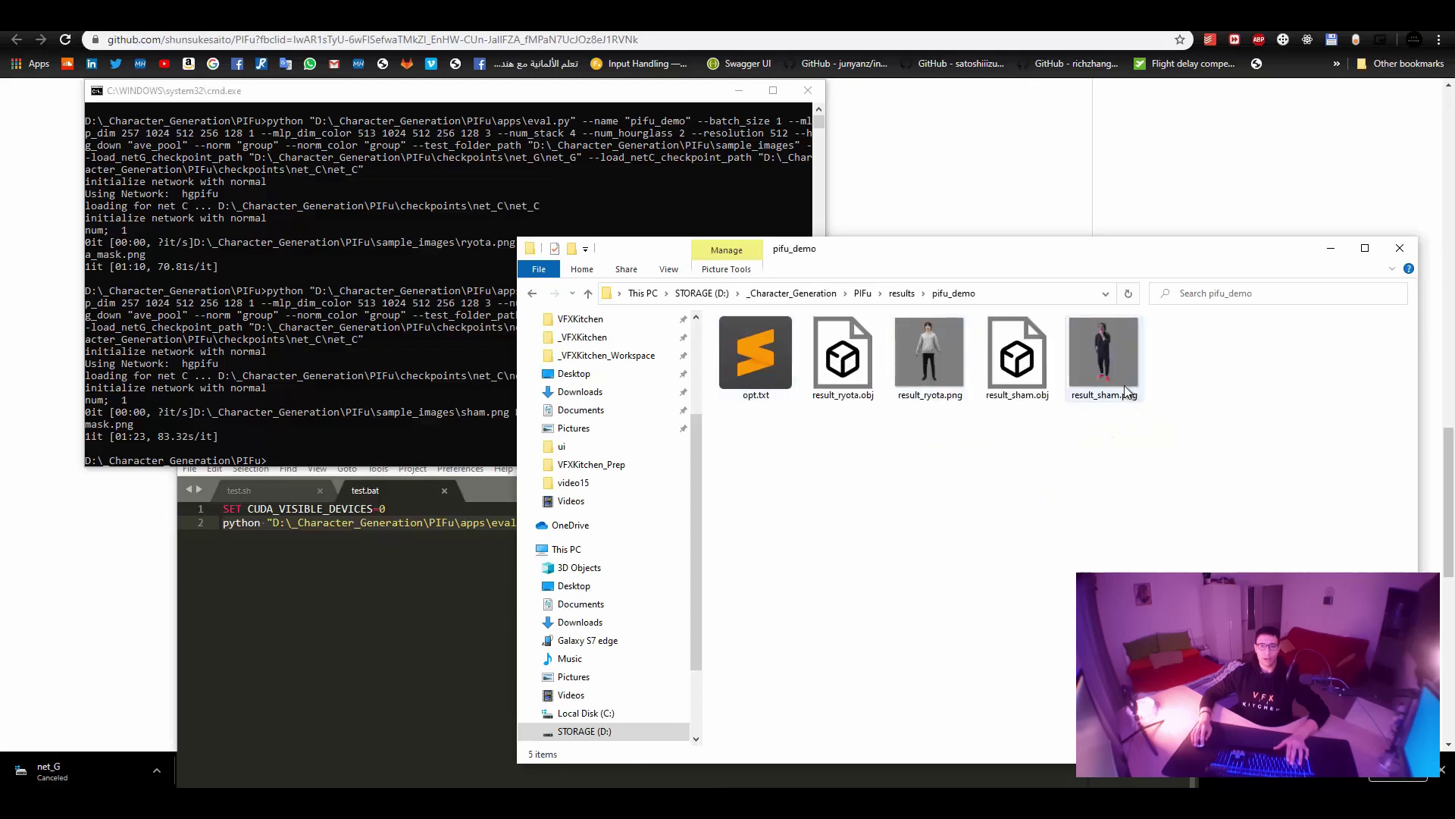
pyautogui.click(1036, 367)
pyautogui.click(1098, 448)
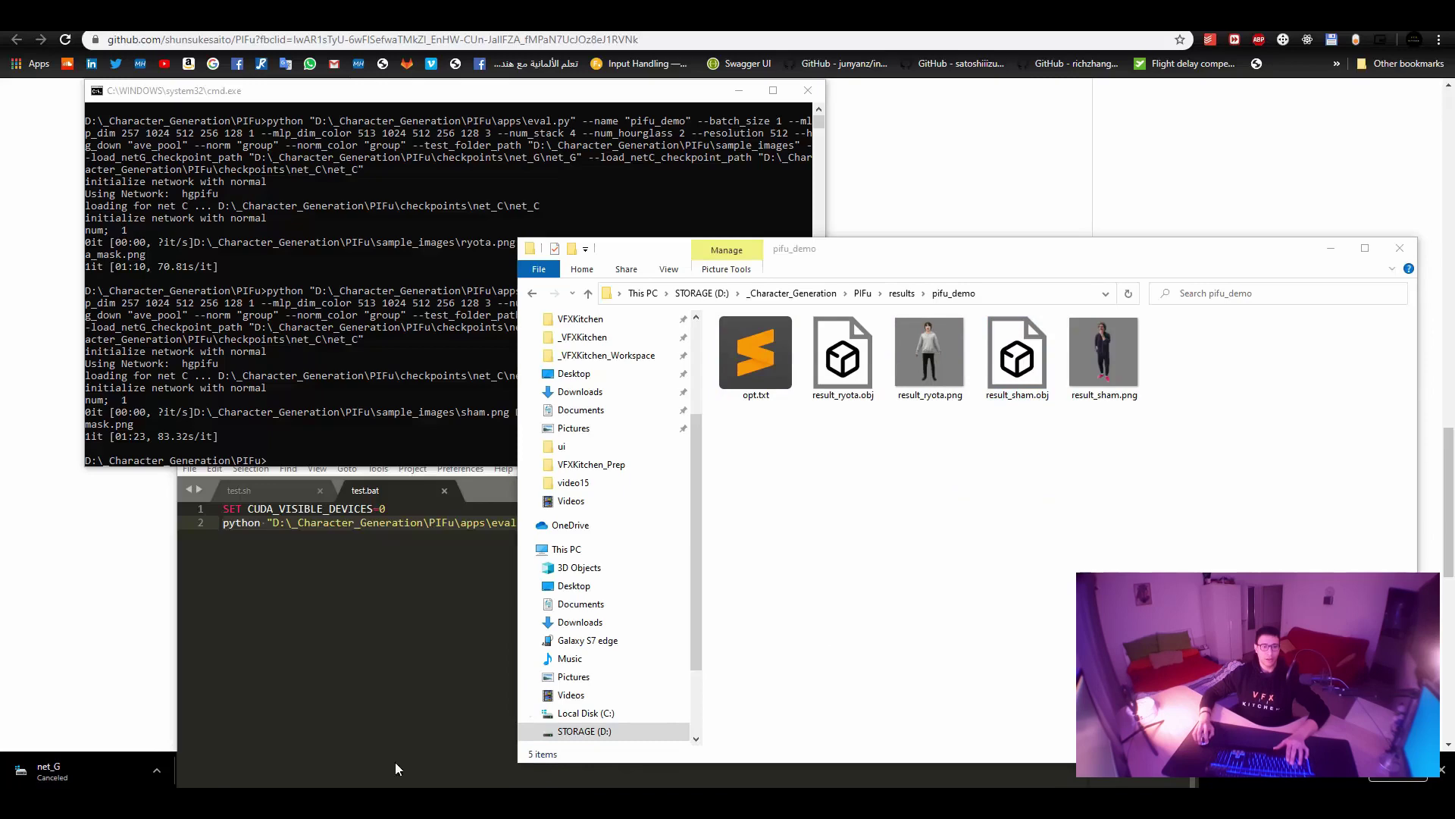
# Launch Blender, dismiss the splash, and select all the VFX KITCHEN logo text for deletion.
pyautogui.click(1017, 355)
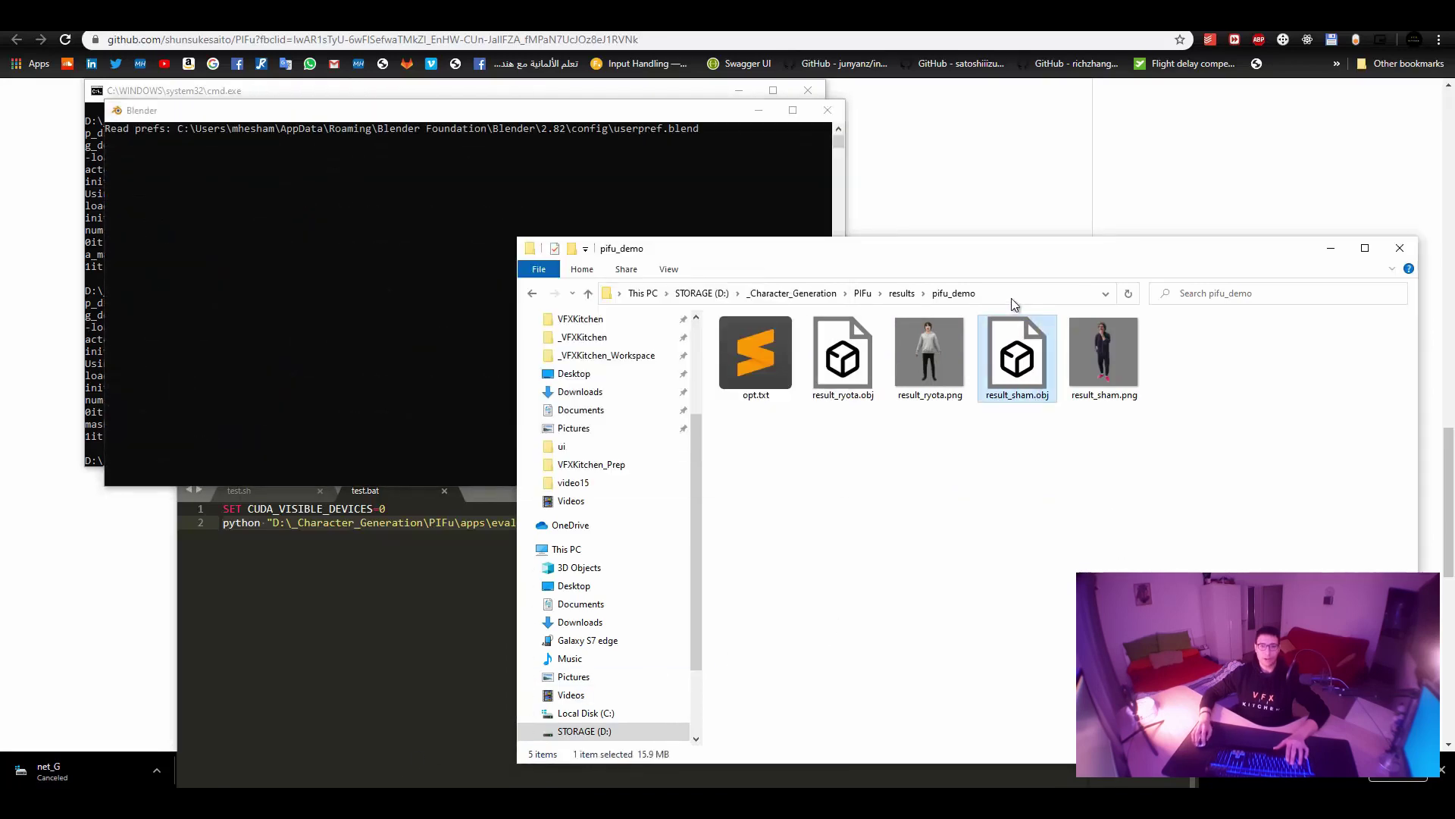
pyautogui.click(1006, 294)
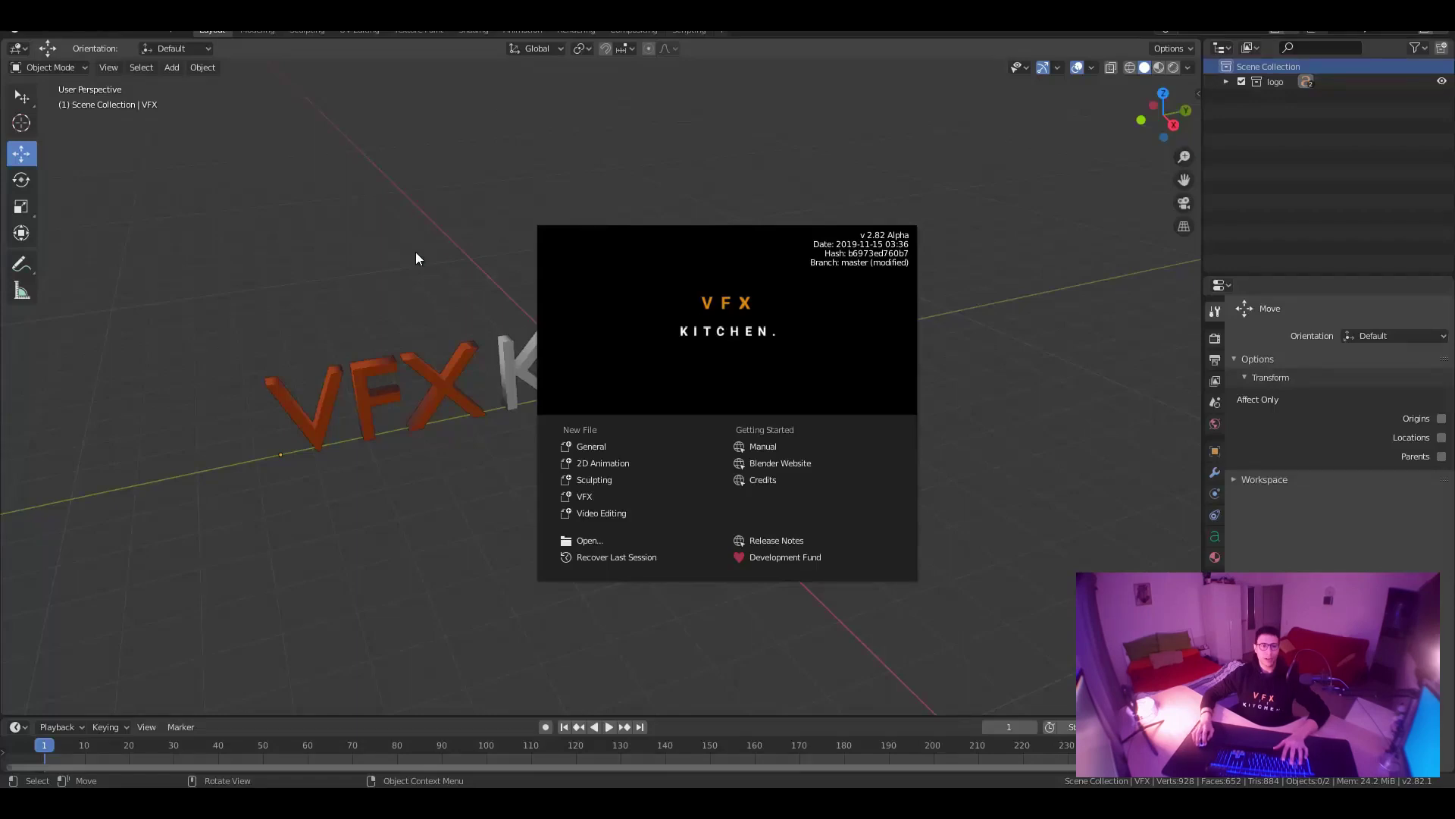
pyautogui.click(416, 252)
pyautogui.press('a')
pyautogui.press('Up')
pyautogui.press('x')
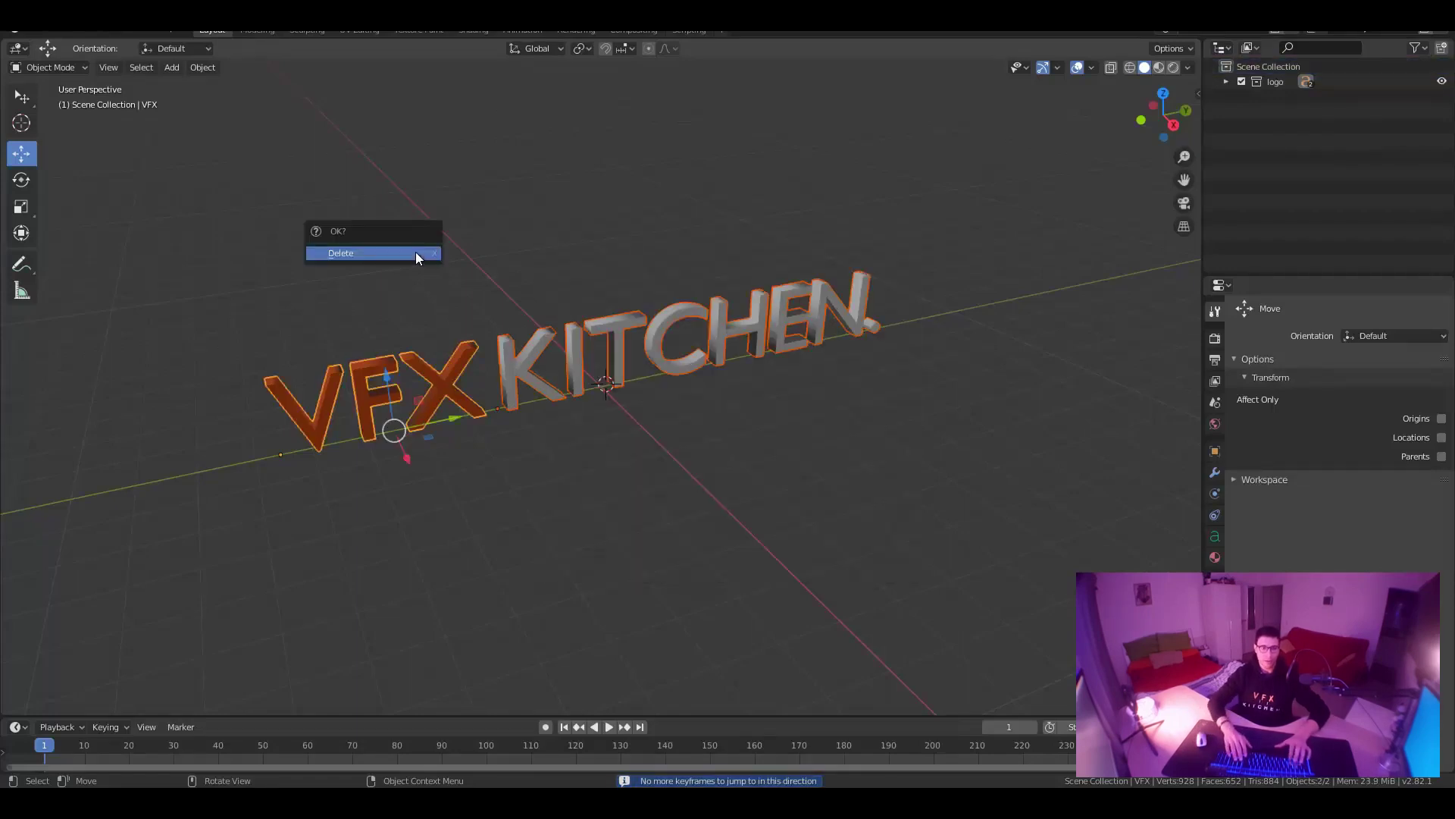
pyautogui.click(416, 252)
# Import result_sham.obj from pifu_demo as Wavefront OBJ with Keep Vert Order enabled.
pyautogui.click(34, 30)
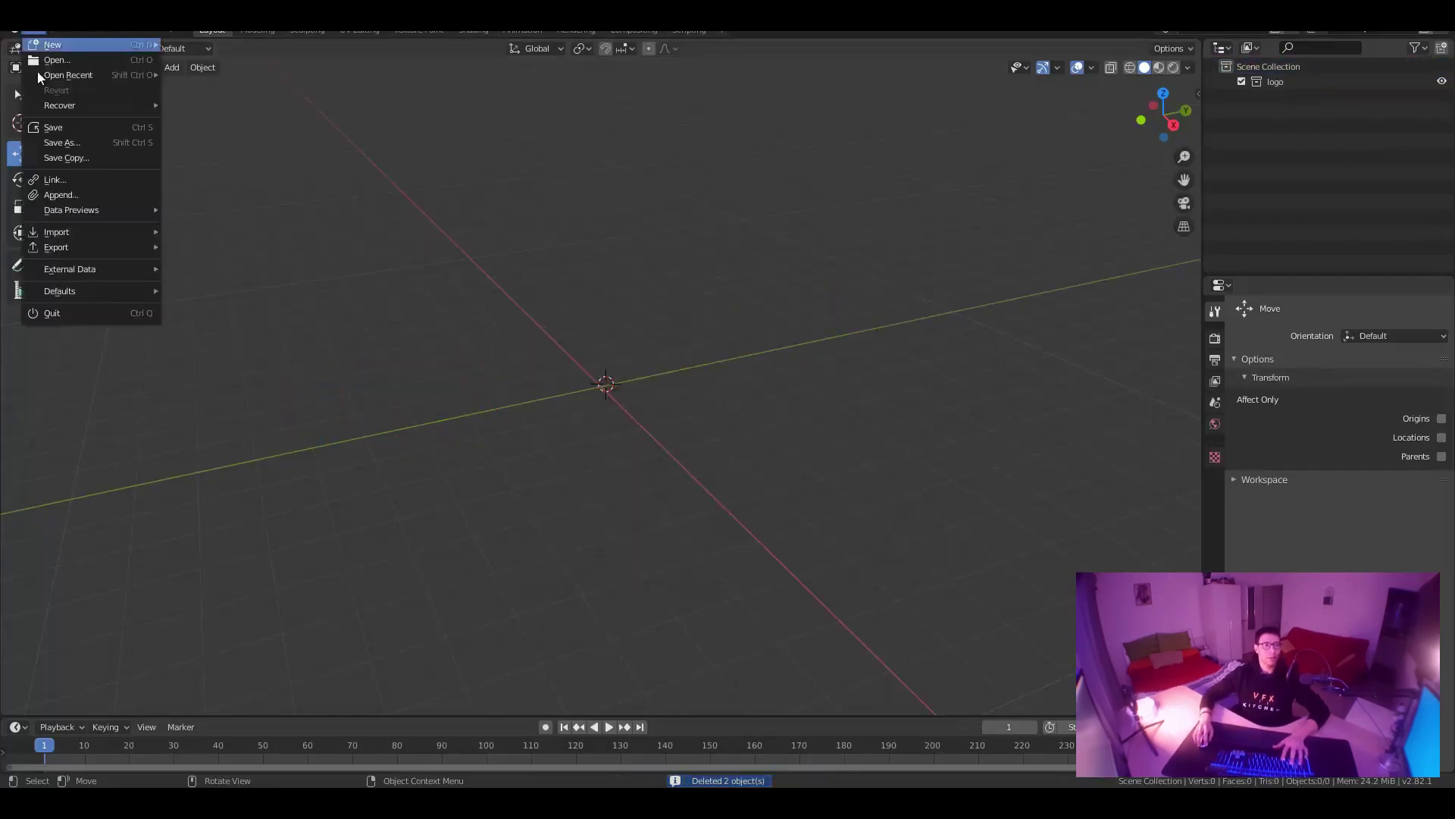
pyautogui.moveTo(91, 230)
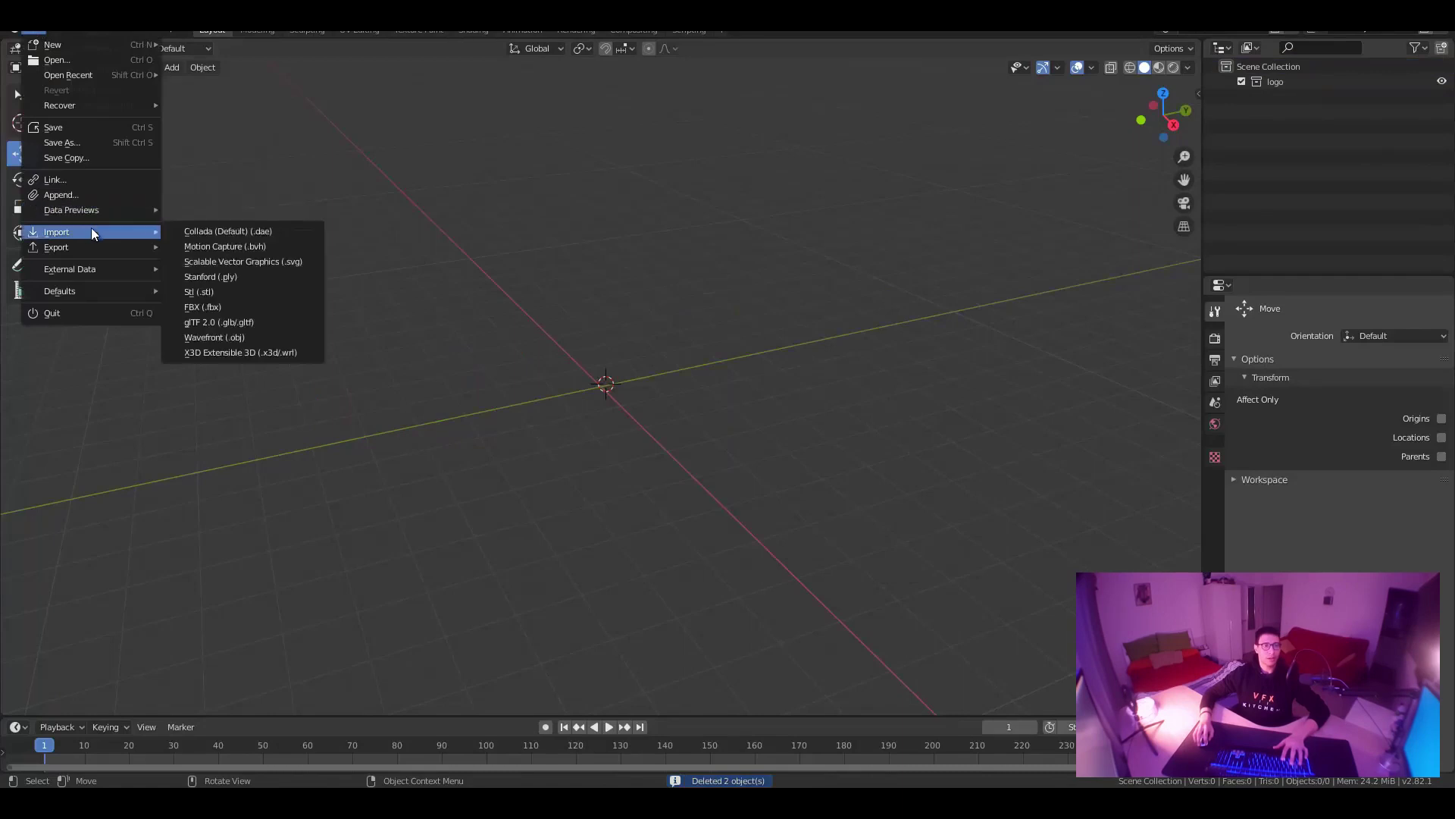
pyautogui.click(257, 337)
pyautogui.click(809, 156)
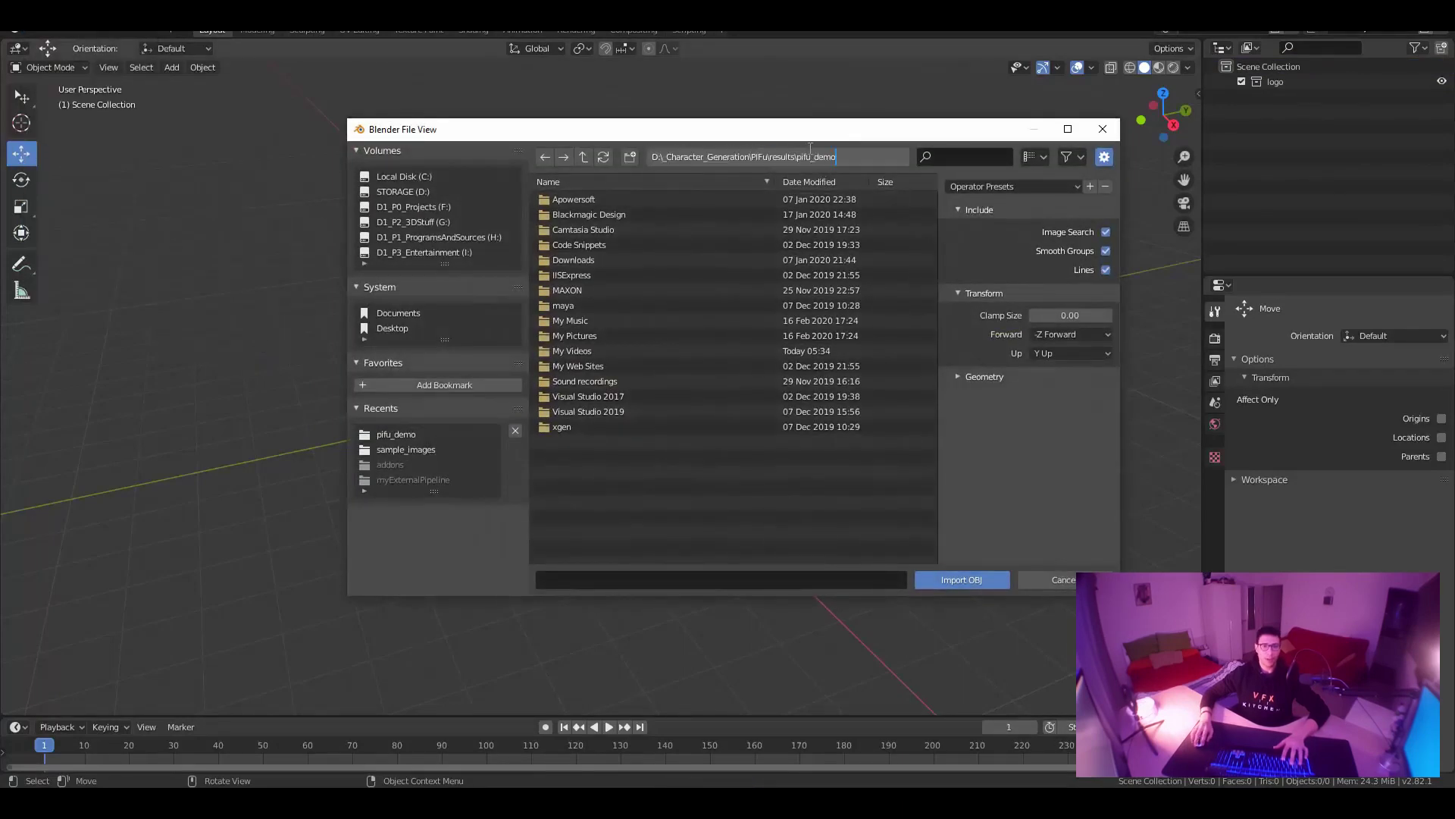
pyautogui.press('Return')
pyautogui.click(633, 214)
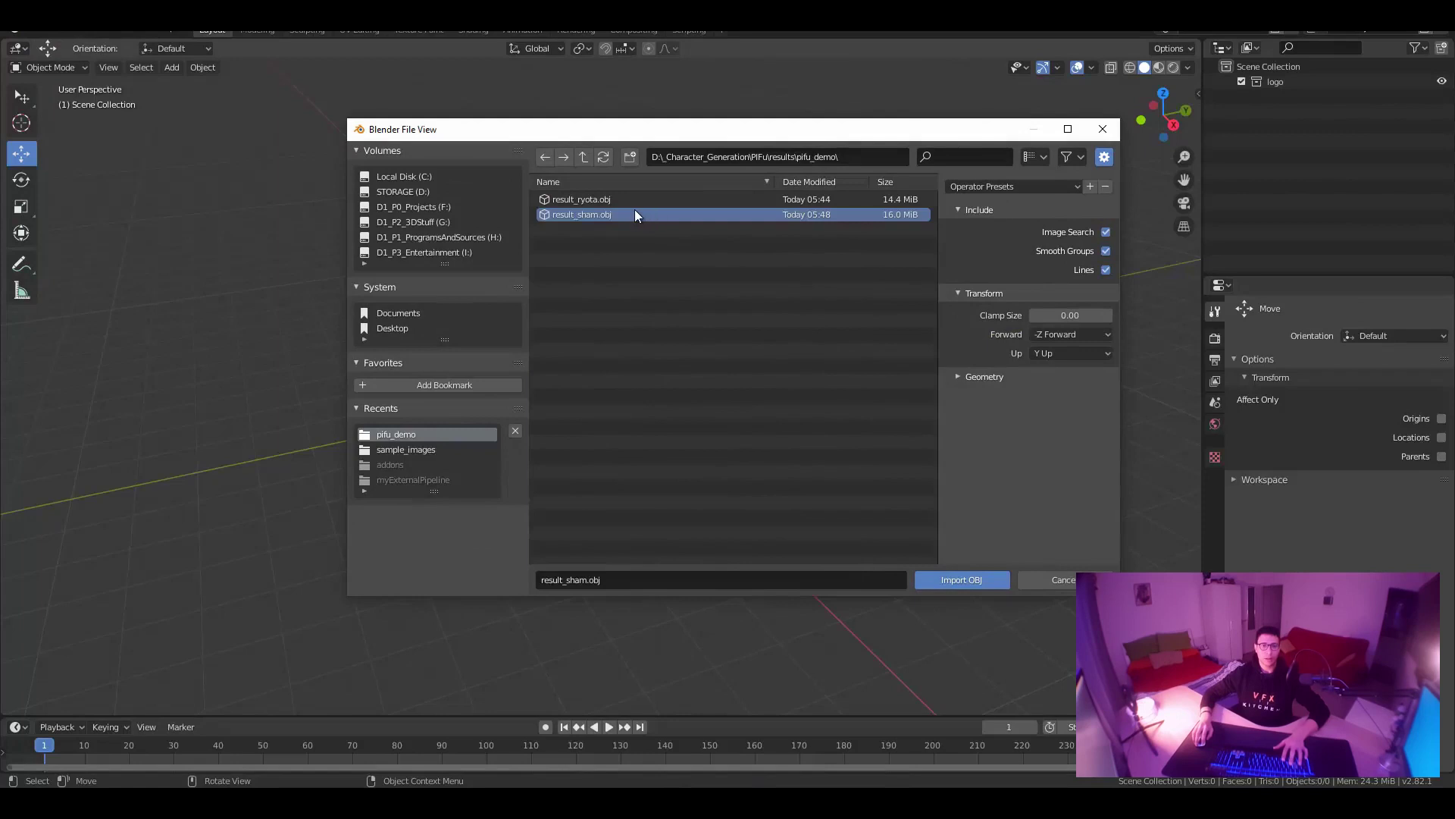
pyautogui.click(983, 377)
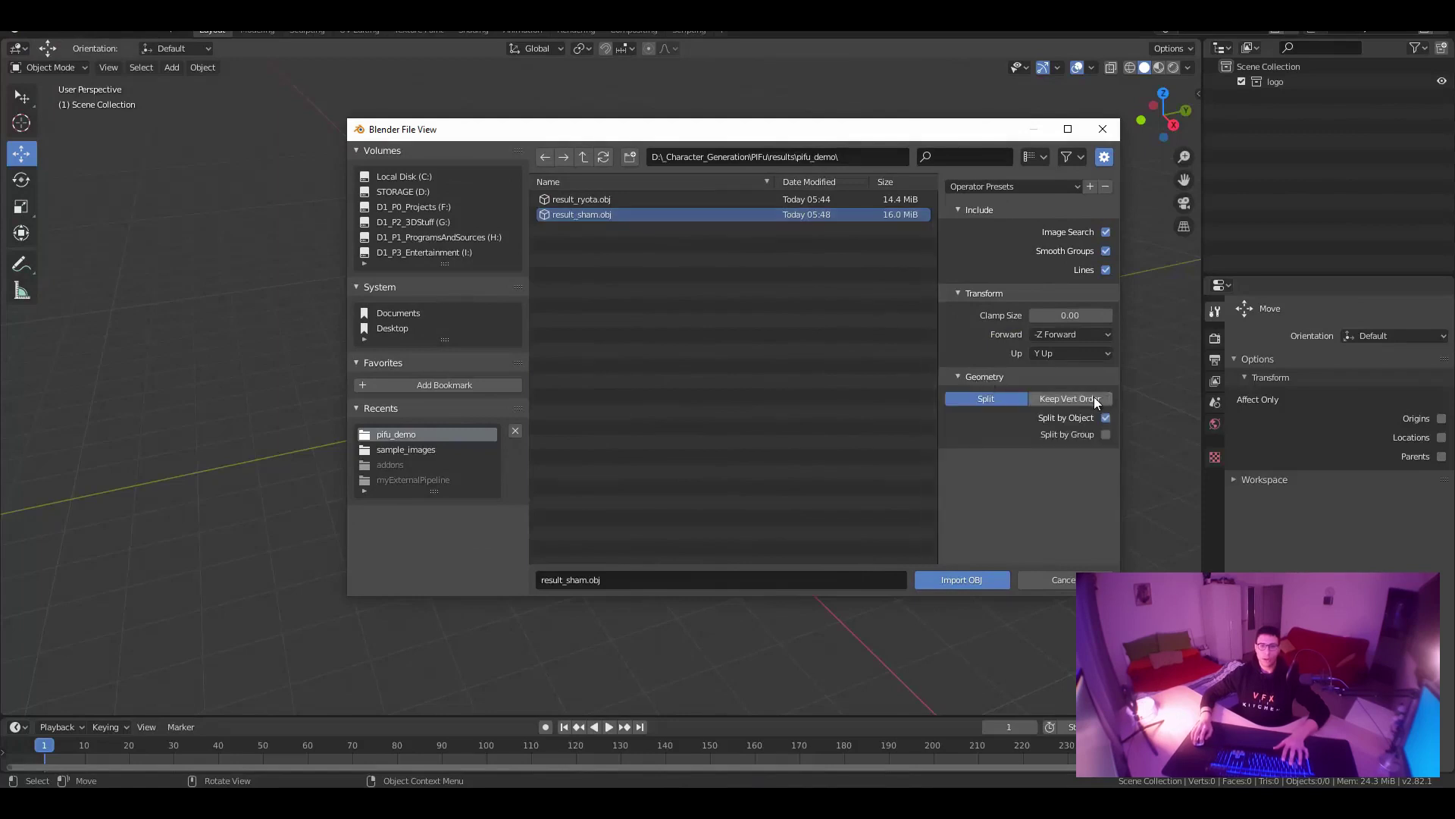
pyautogui.click(1093, 398)
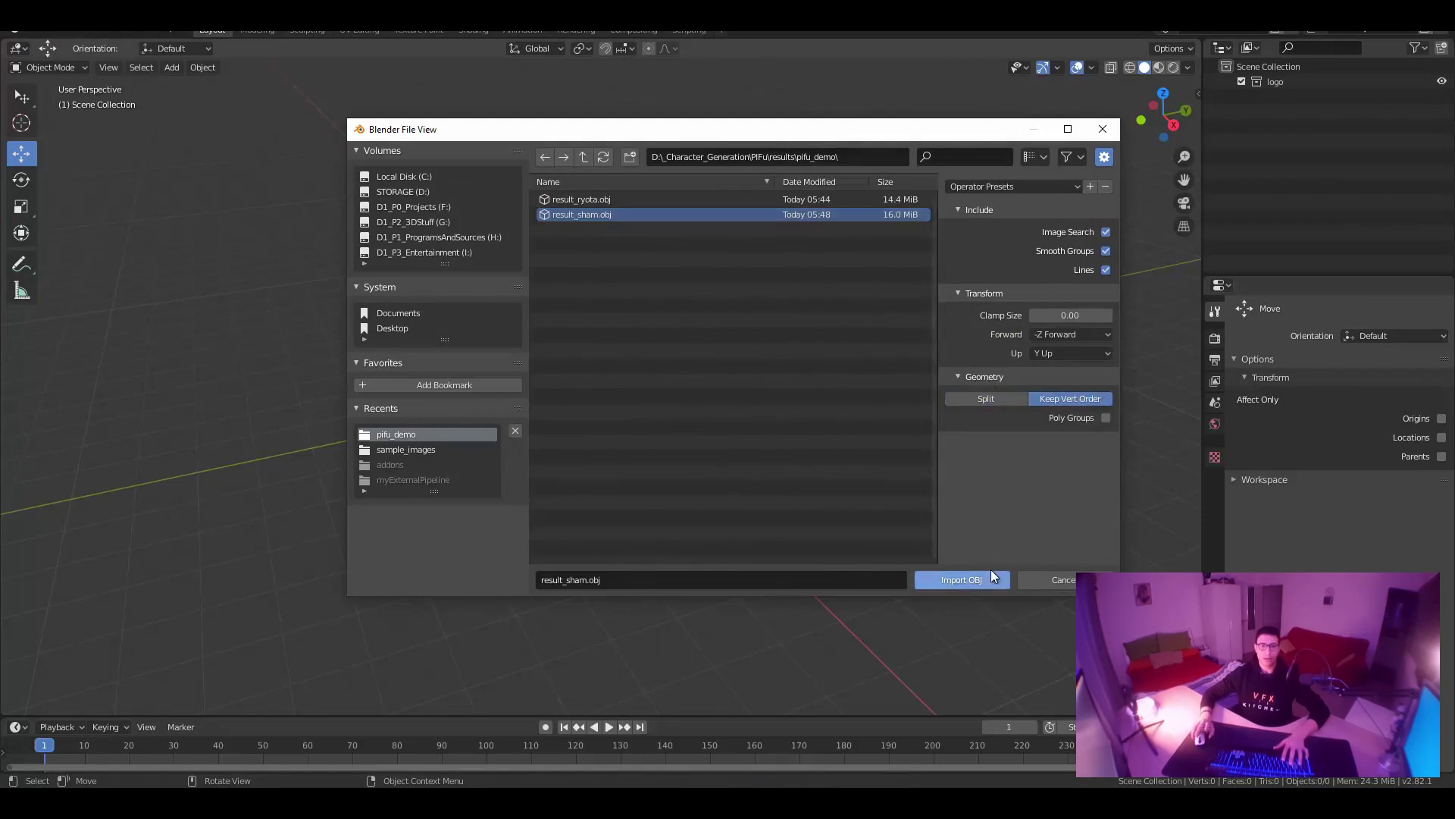
pyautogui.click(970, 582)
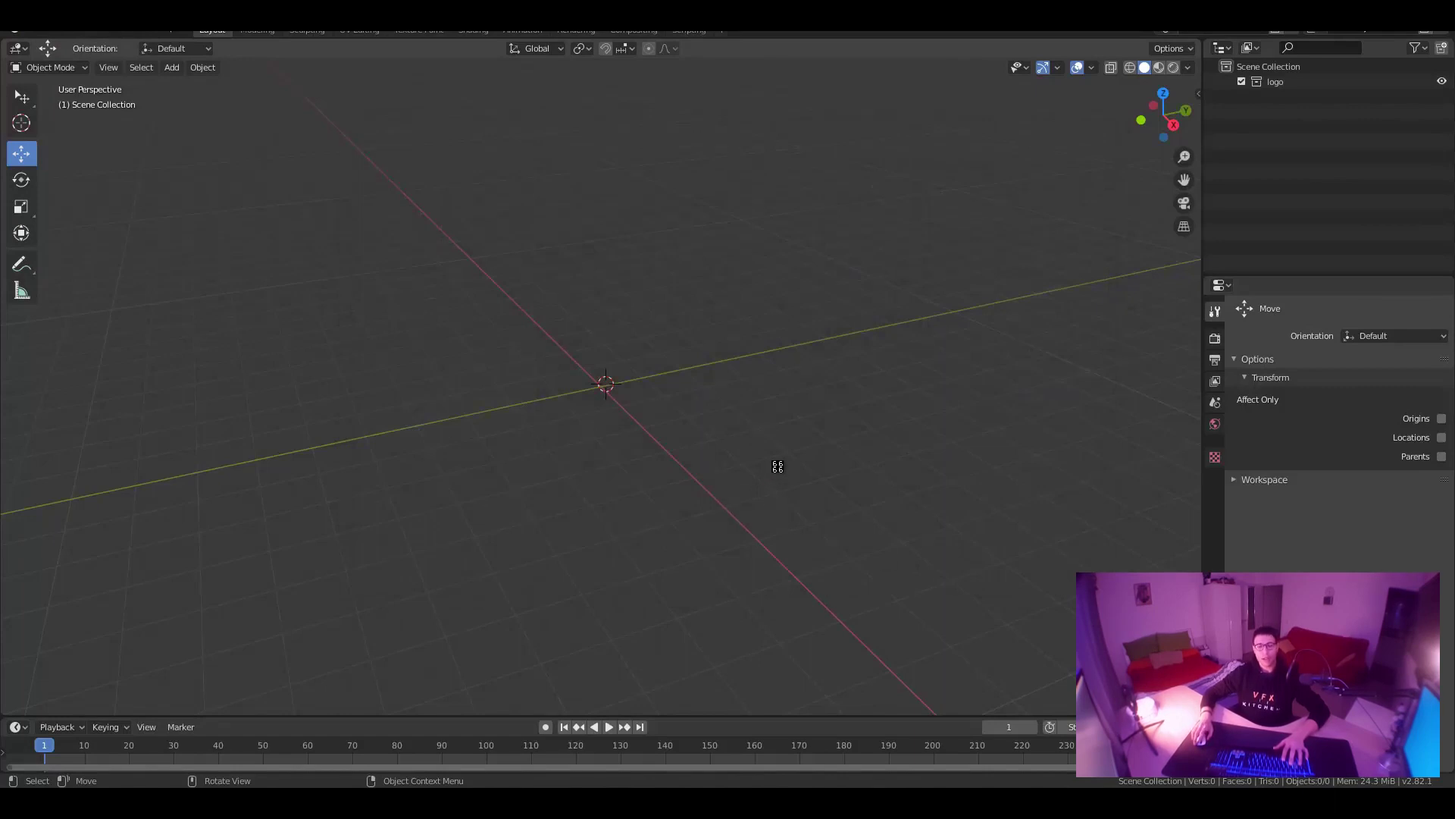
# In Material Preview, set the imported figure's surface shader to Diffuse BSDF.
pyautogui.moveTo(776, 465); pyautogui.dragTo(638, 384, button='middle')
pyautogui.scroll(10, 638, 384)
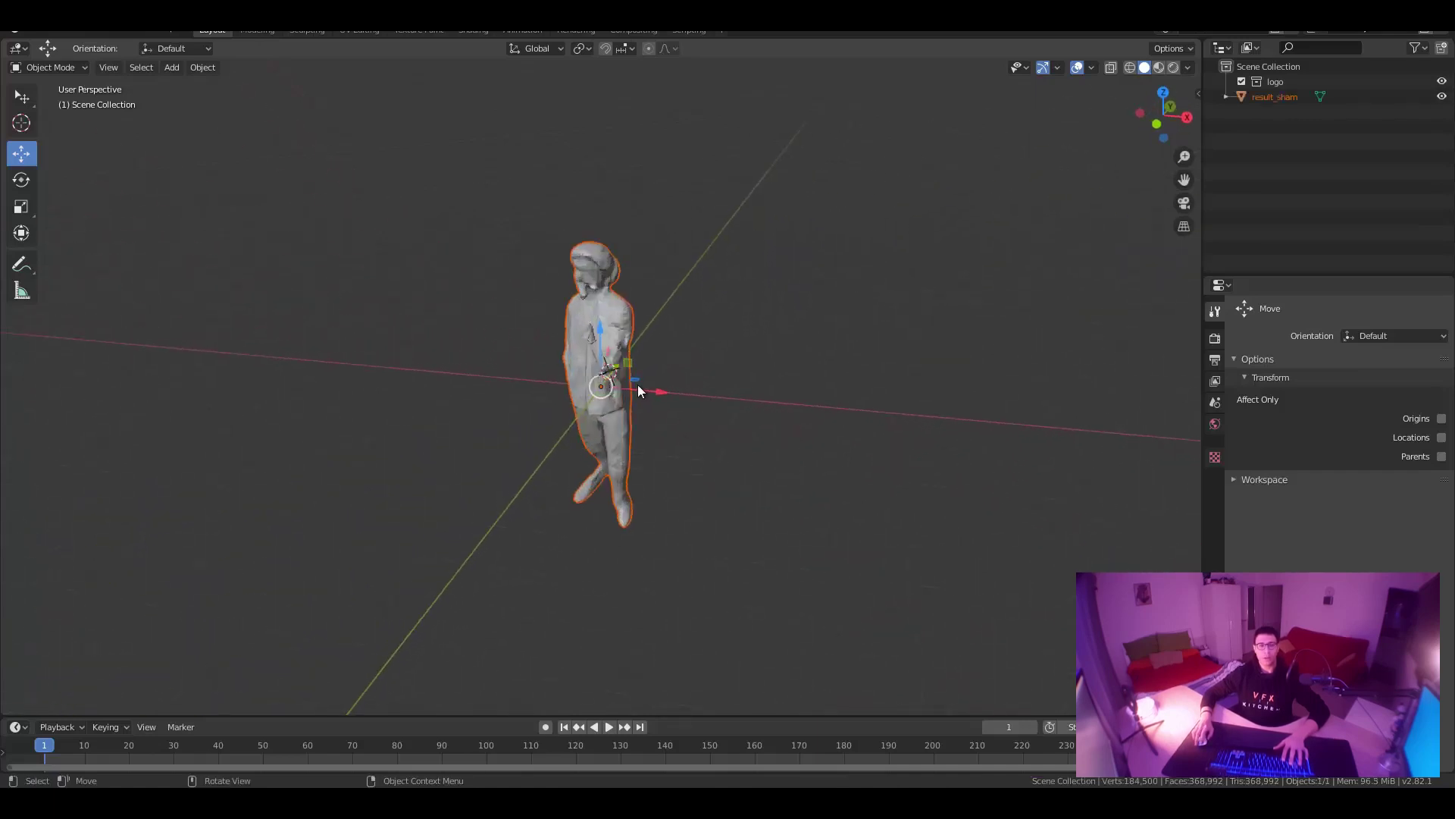
pyautogui.moveTo(726, 376)
pyautogui.mouseDown(button='middle')
pyautogui.moveTo(918, 368)
pyautogui.moveTo(769, 311)
pyautogui.mouseUp(button='middle')
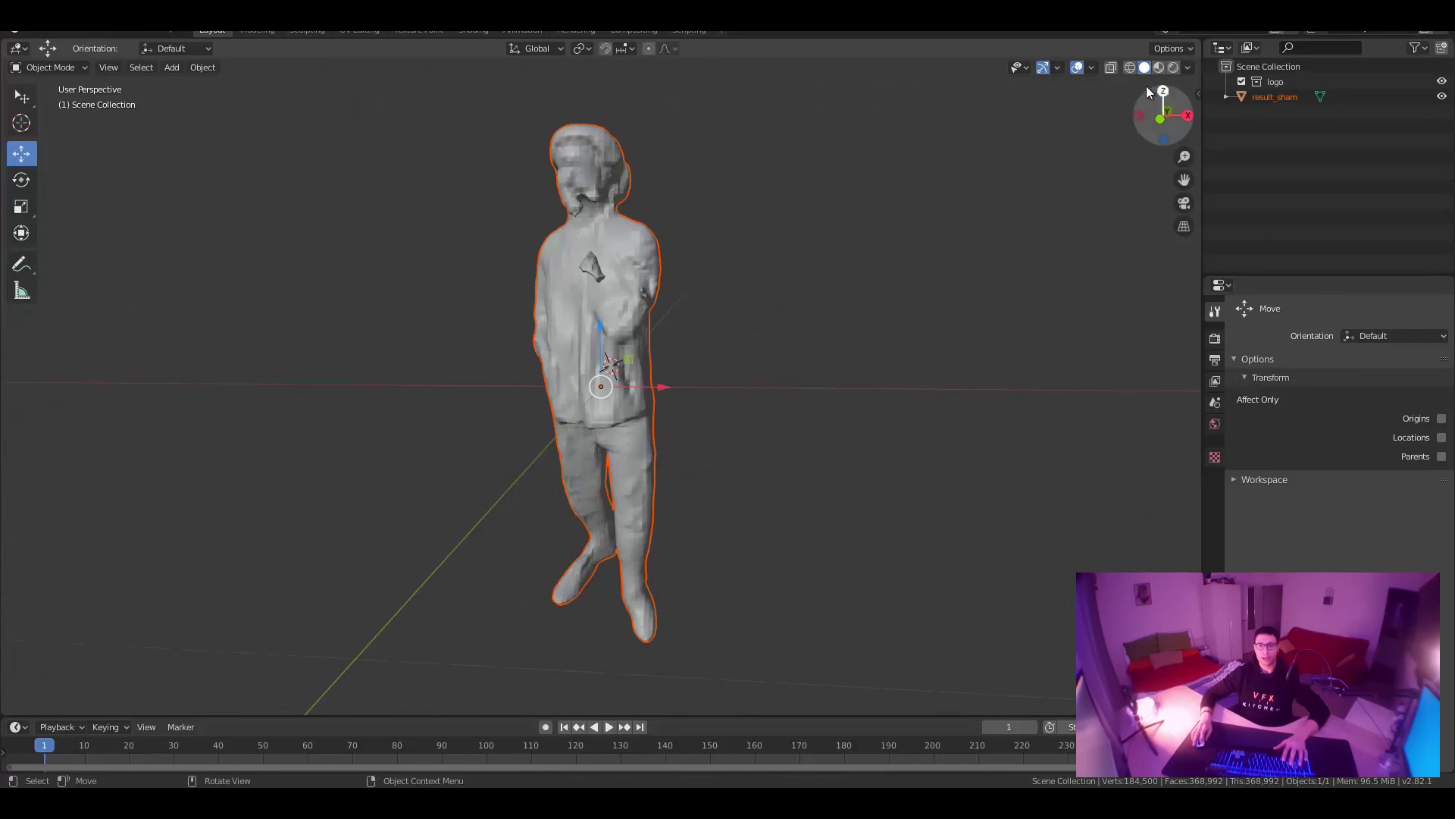
pyautogui.click(1159, 67)
pyautogui.click(1275, 96)
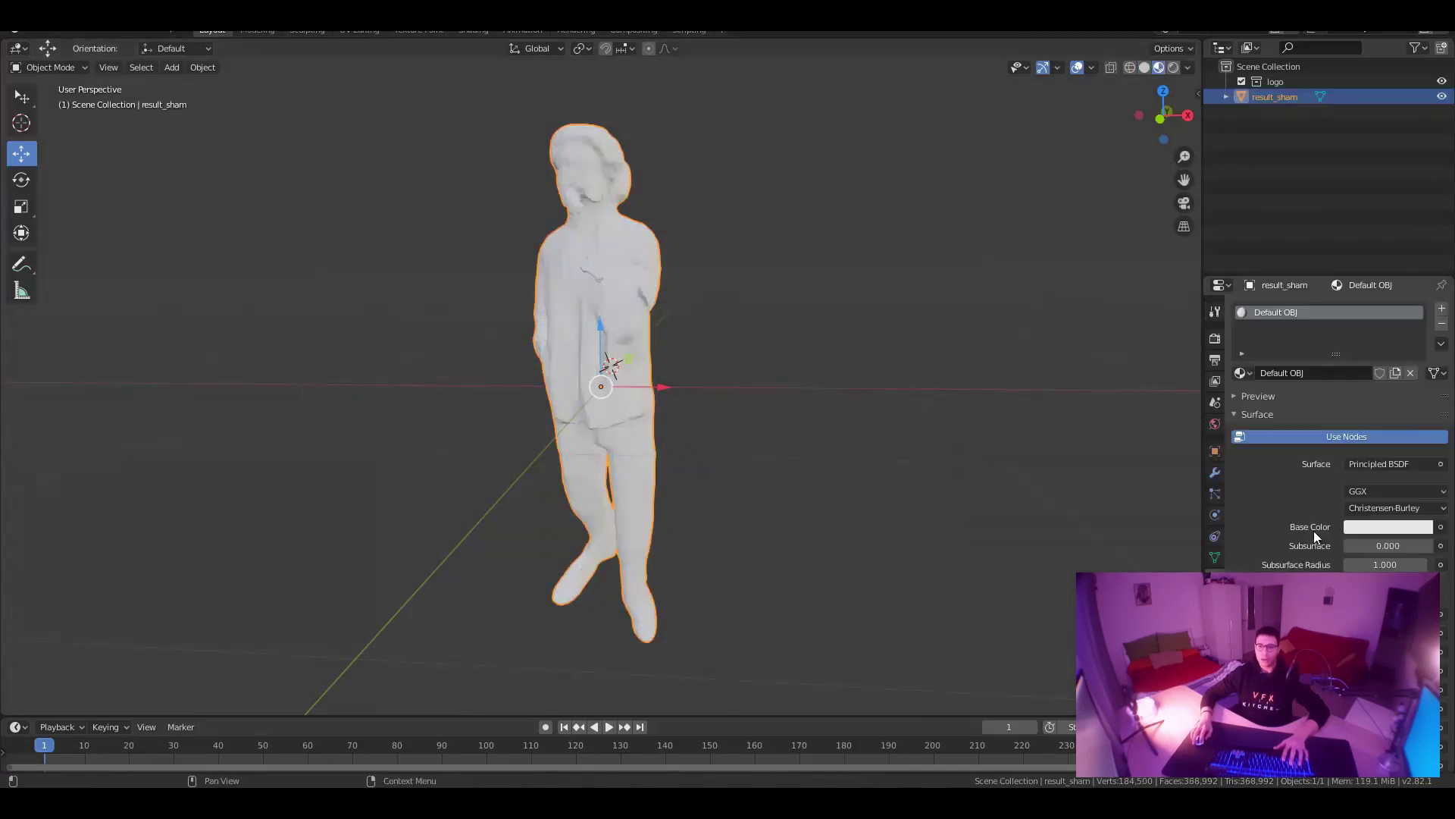
pyautogui.click(1412, 463)
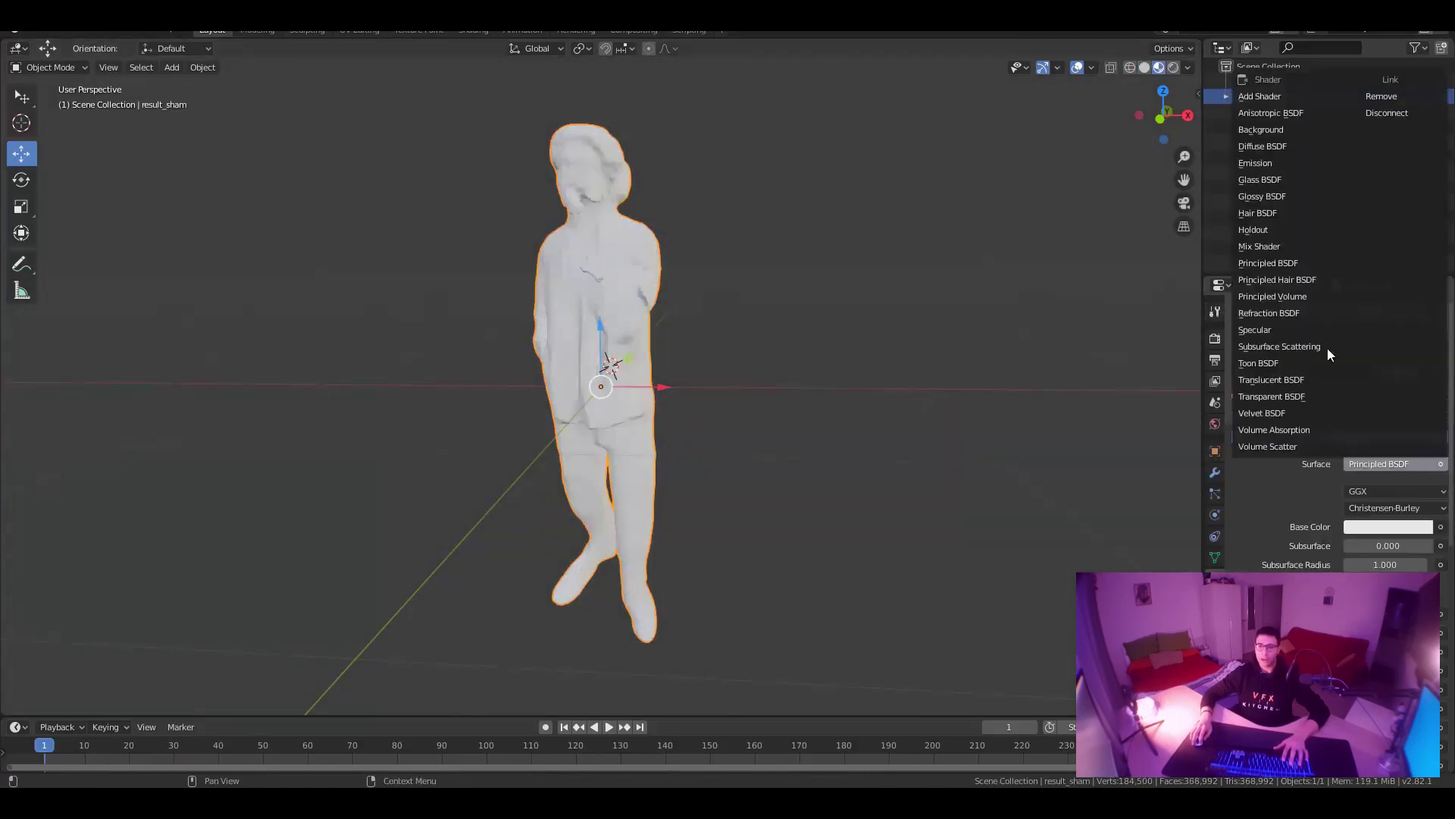
pyautogui.click(1275, 146)
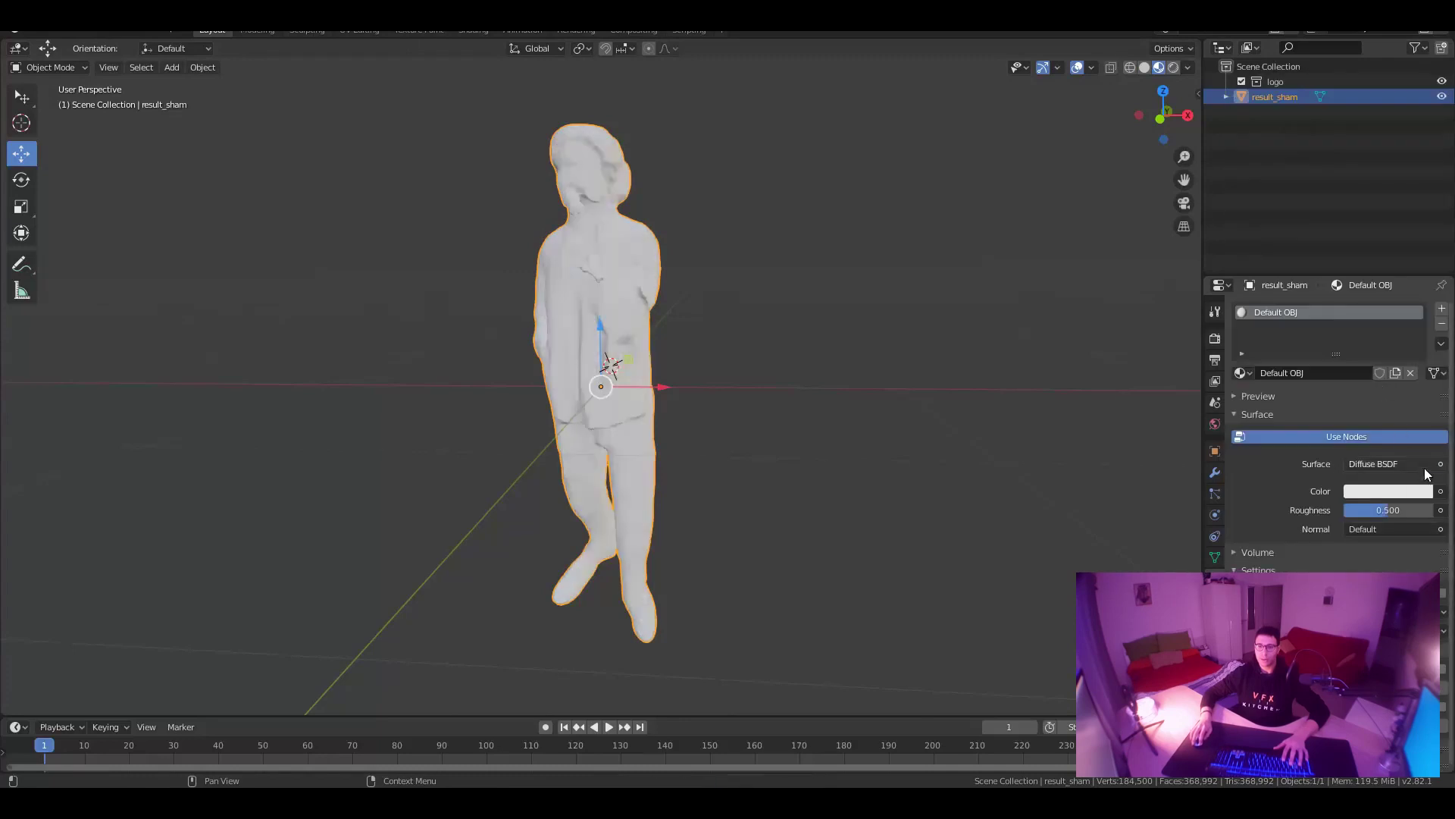
# Link the Diffuse colour to an Image Texture loading result_sham.png from pifu_demo.
pyautogui.click(1440, 491)
pyautogui.click(1137, 608)
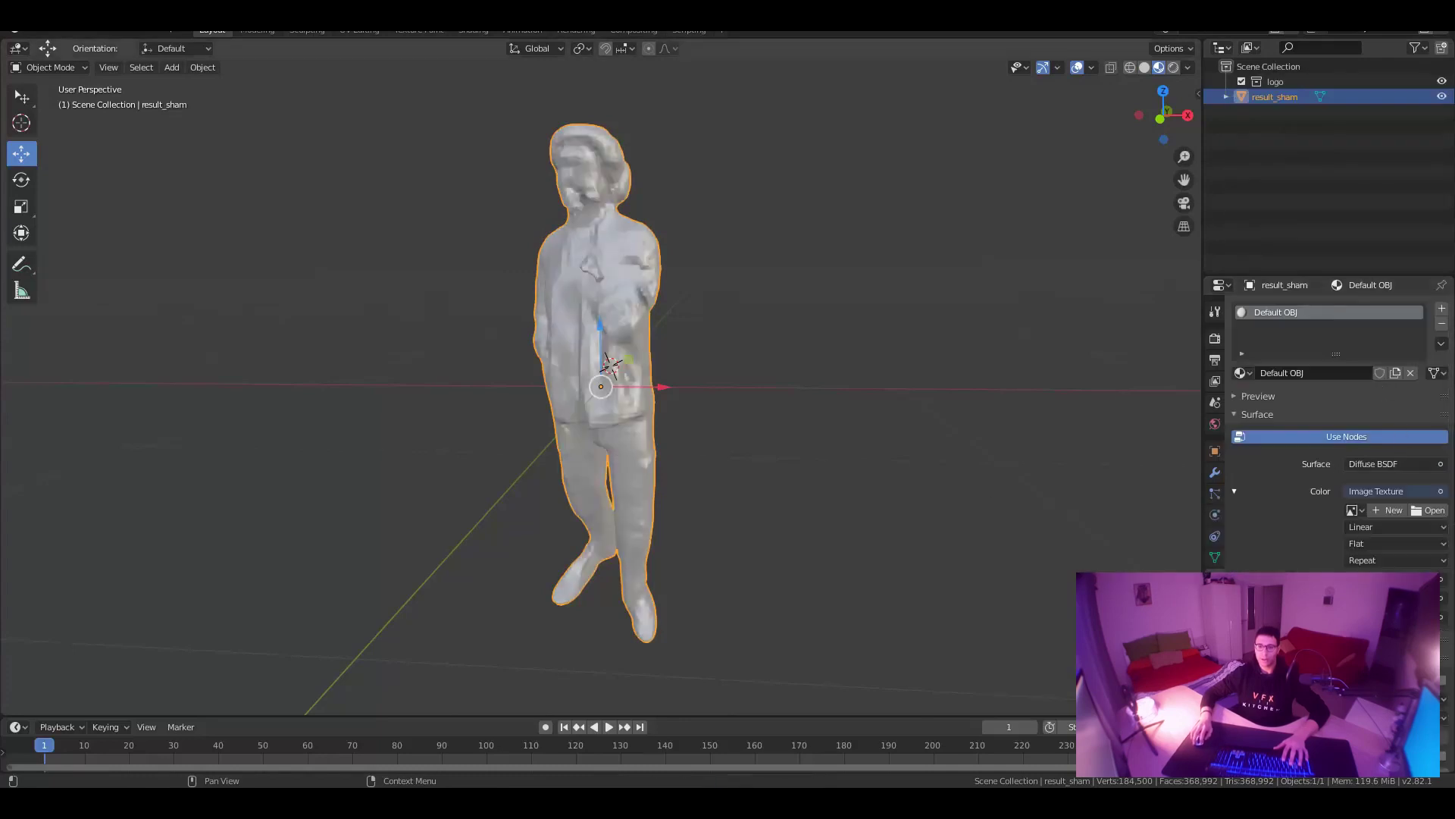
pyautogui.click(1428, 510)
pyautogui.click(729, 158)
pyautogui.write('D:\\_Character_Generation\\PIFu\\results\\pifu_demo\\')
pyautogui.press('Return')
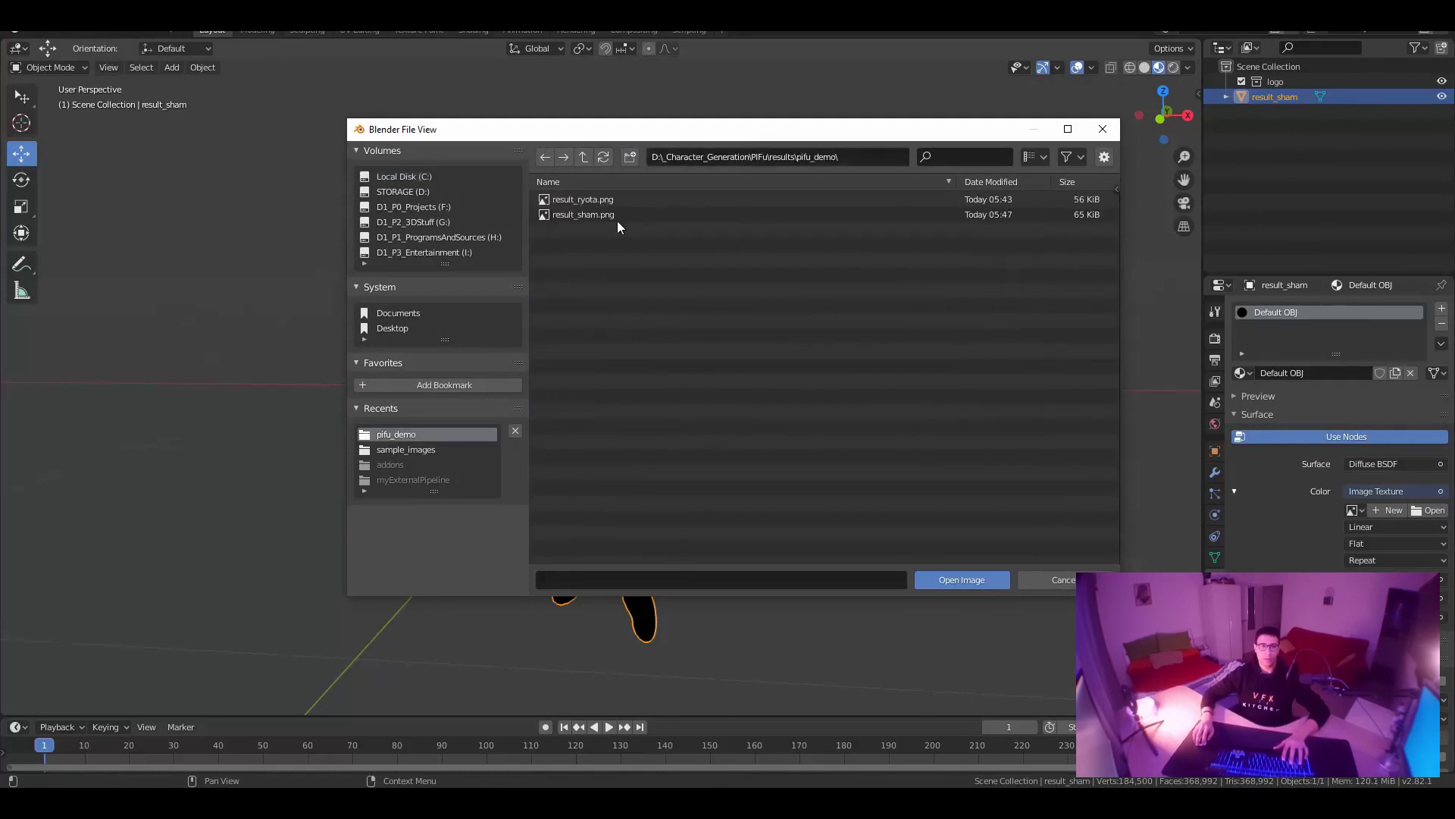
pyautogui.click(598, 215)
pyautogui.click(961, 580)
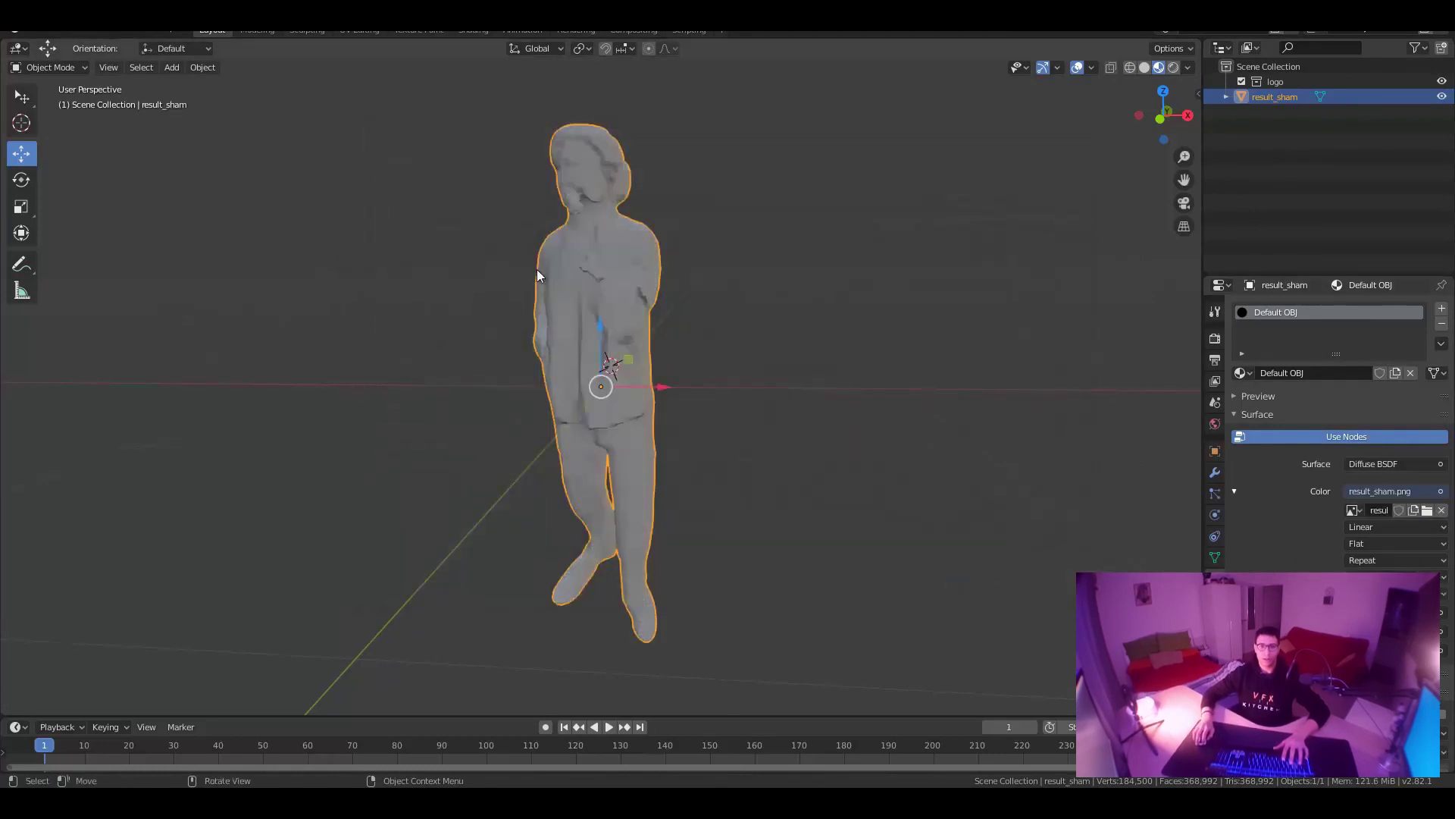
pyautogui.click(359, 31)
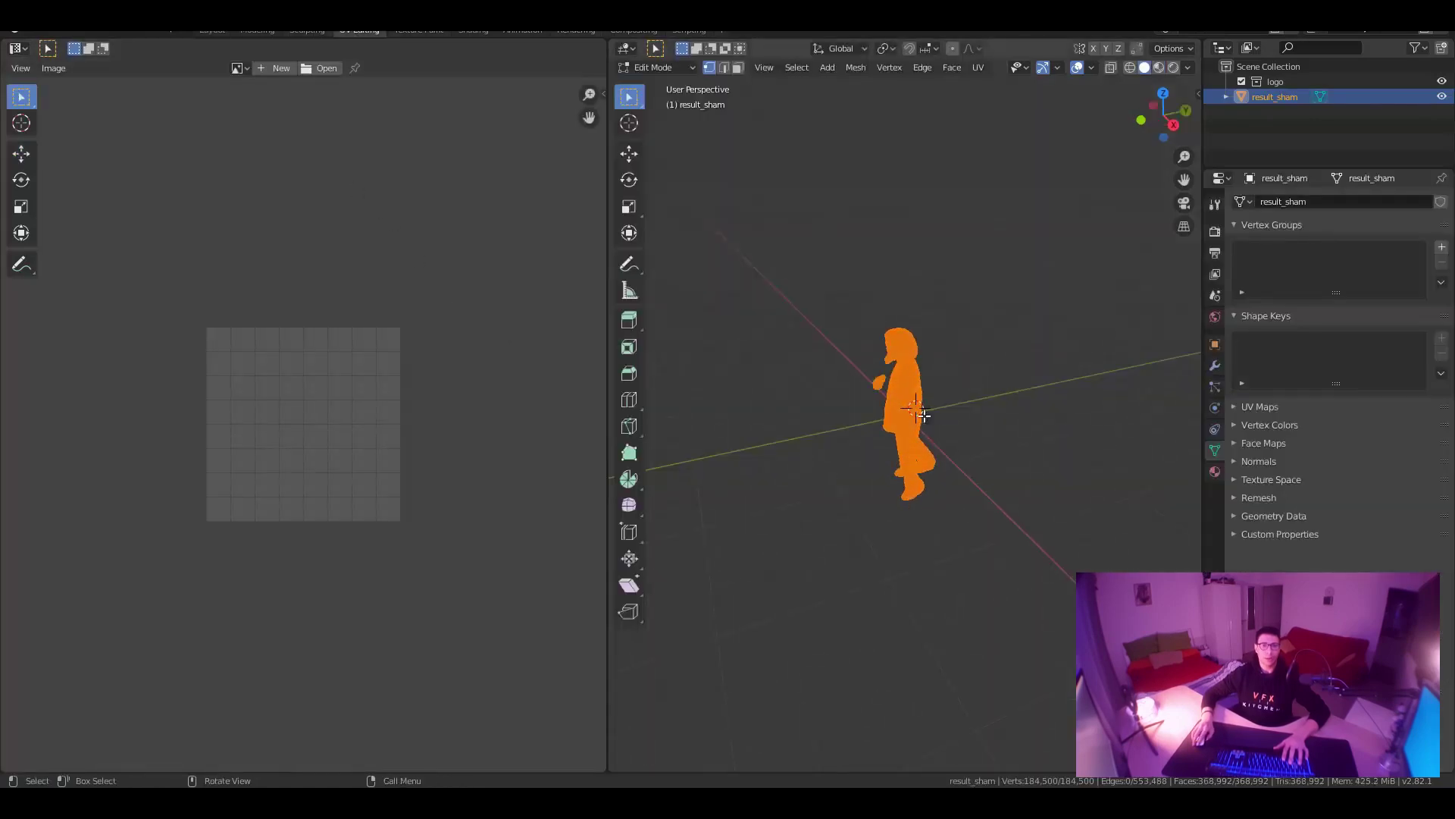
# Select the whole mesh in front view and show result_sham.png in the UV image editor.
pyautogui.press('a')
pyautogui.moveTo(991, 322); pyautogui.dragTo(988, 334, button='middle')
pyautogui.scroll(5, 988, 334)
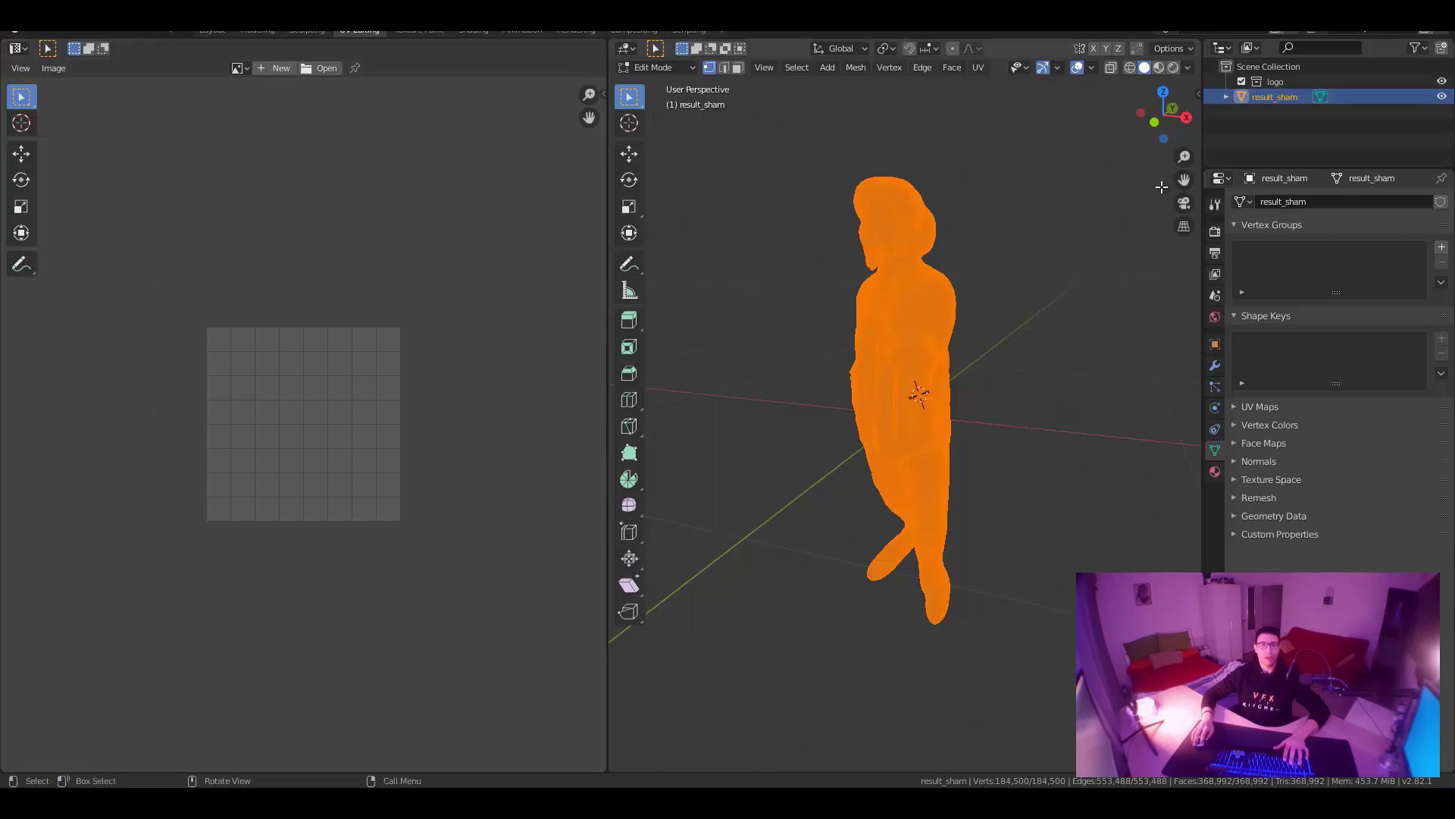
pyautogui.click(1156, 125)
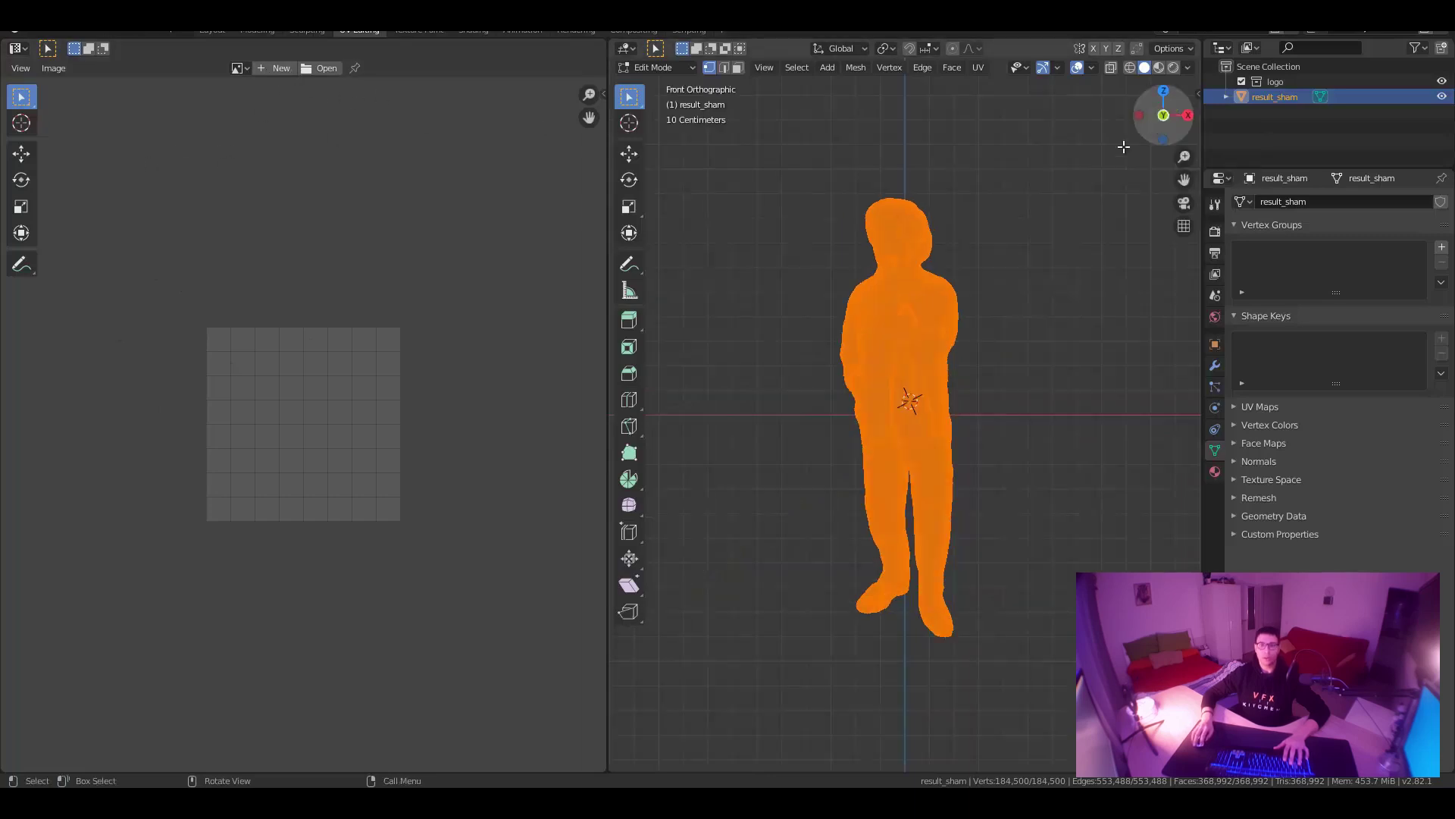
pyautogui.click(321, 79)
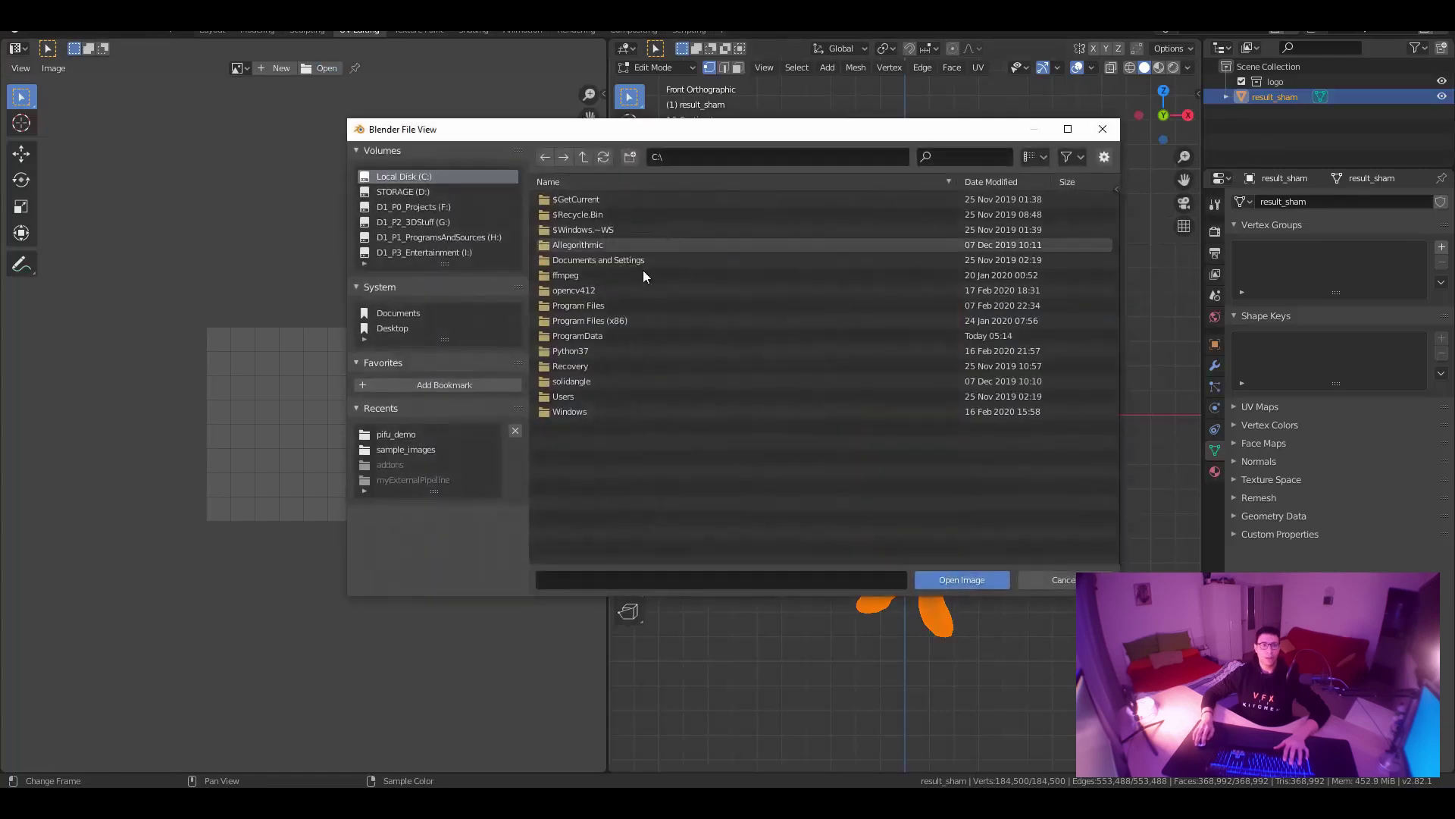
pyautogui.click(398, 433)
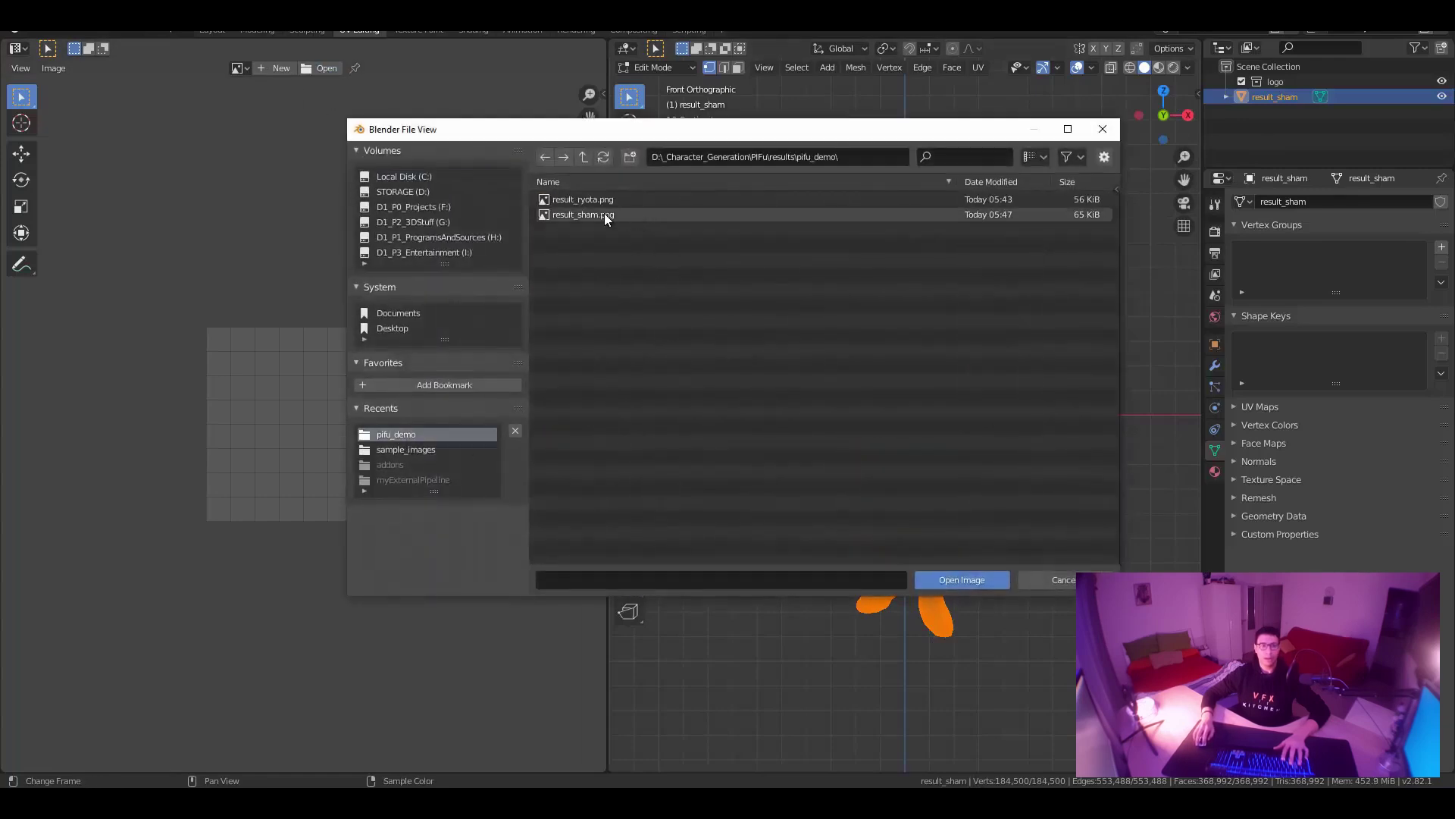
pyautogui.doubleClick(603, 214)
pyautogui.scroll(-1, 951, 296)
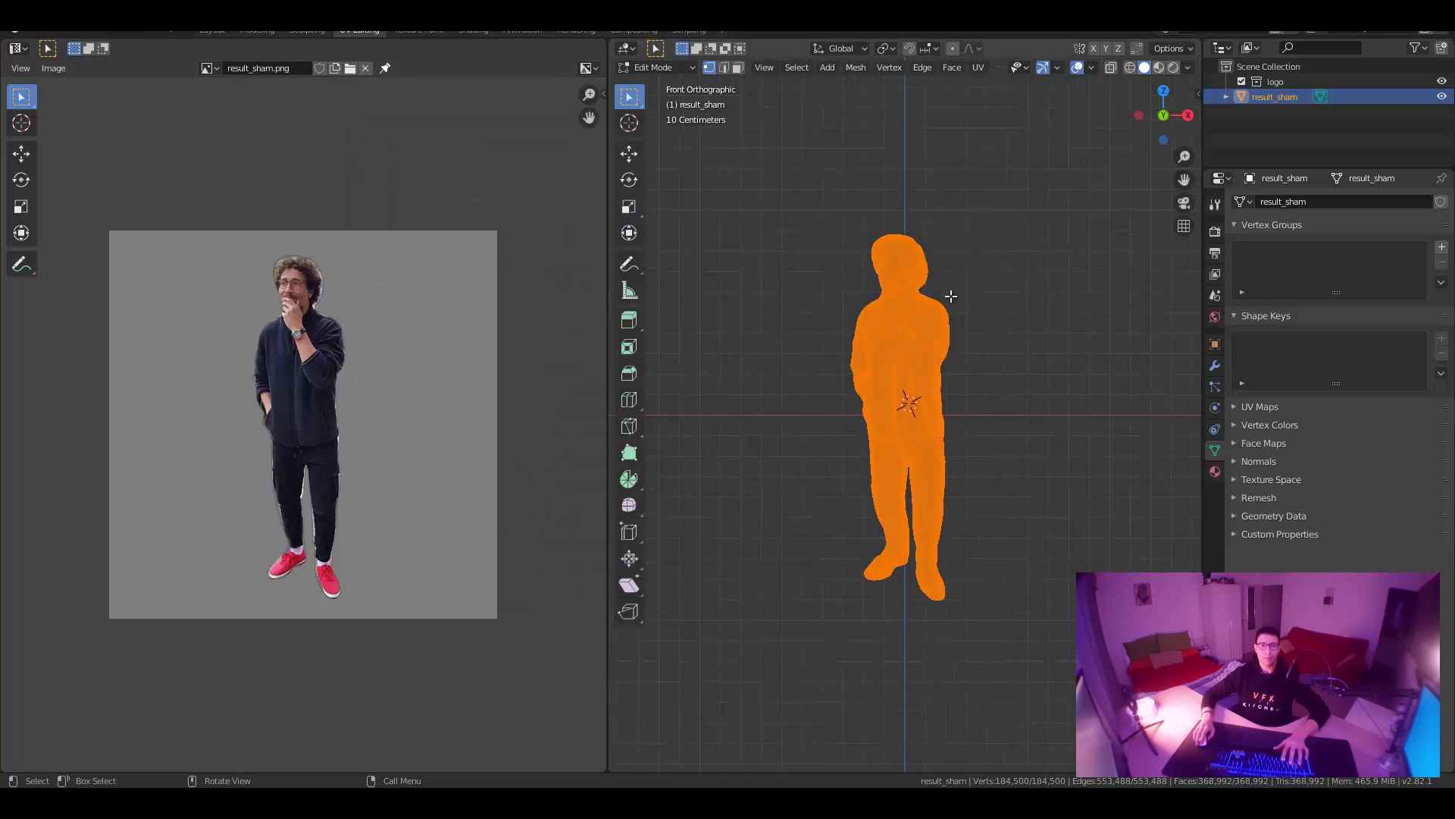
# Project UVs from view, scale the island about 1.75 to fit the photo, then return to Object Mode.
pyautogui.click(985, 68)
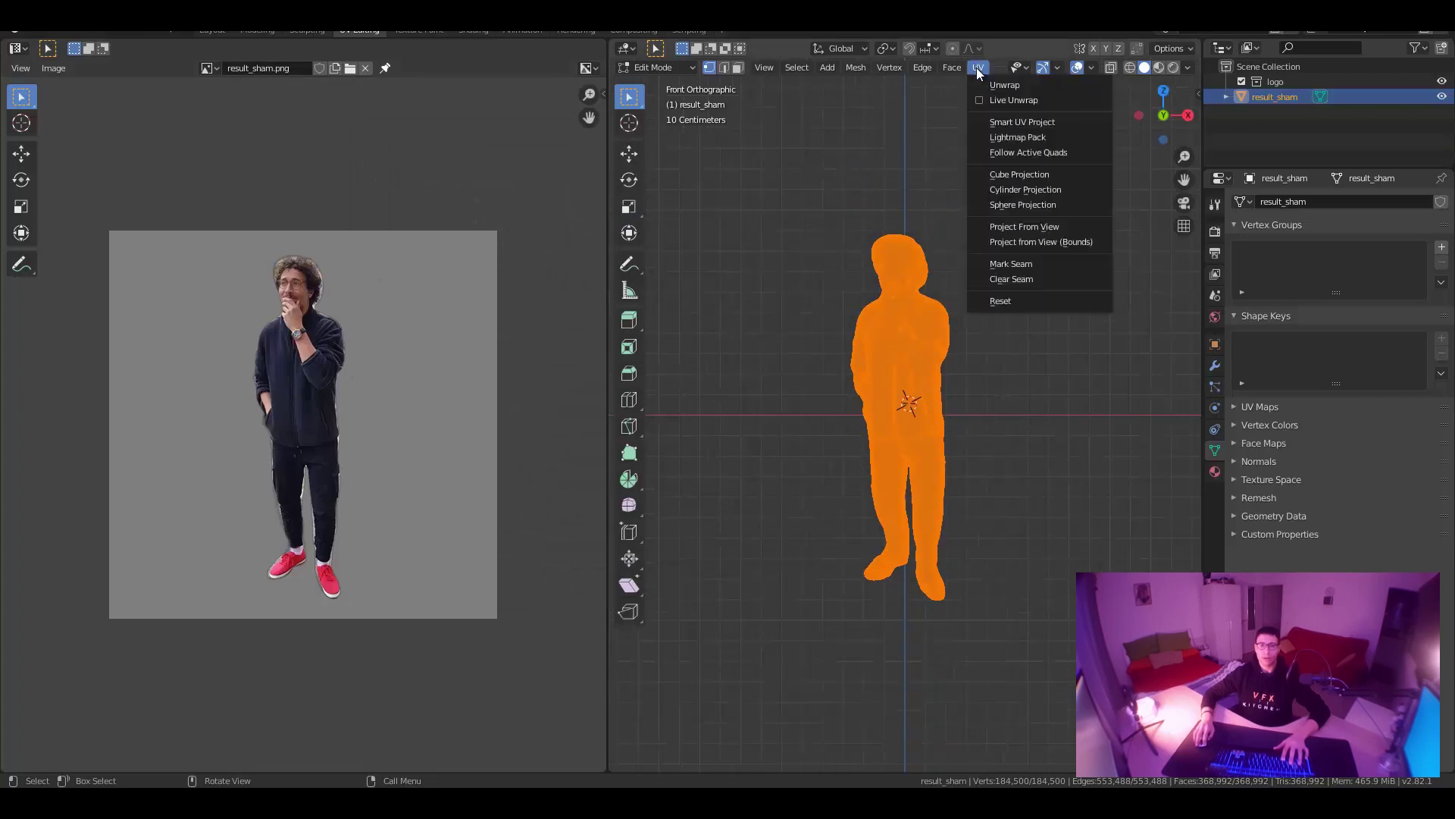
pyautogui.click(1061, 226)
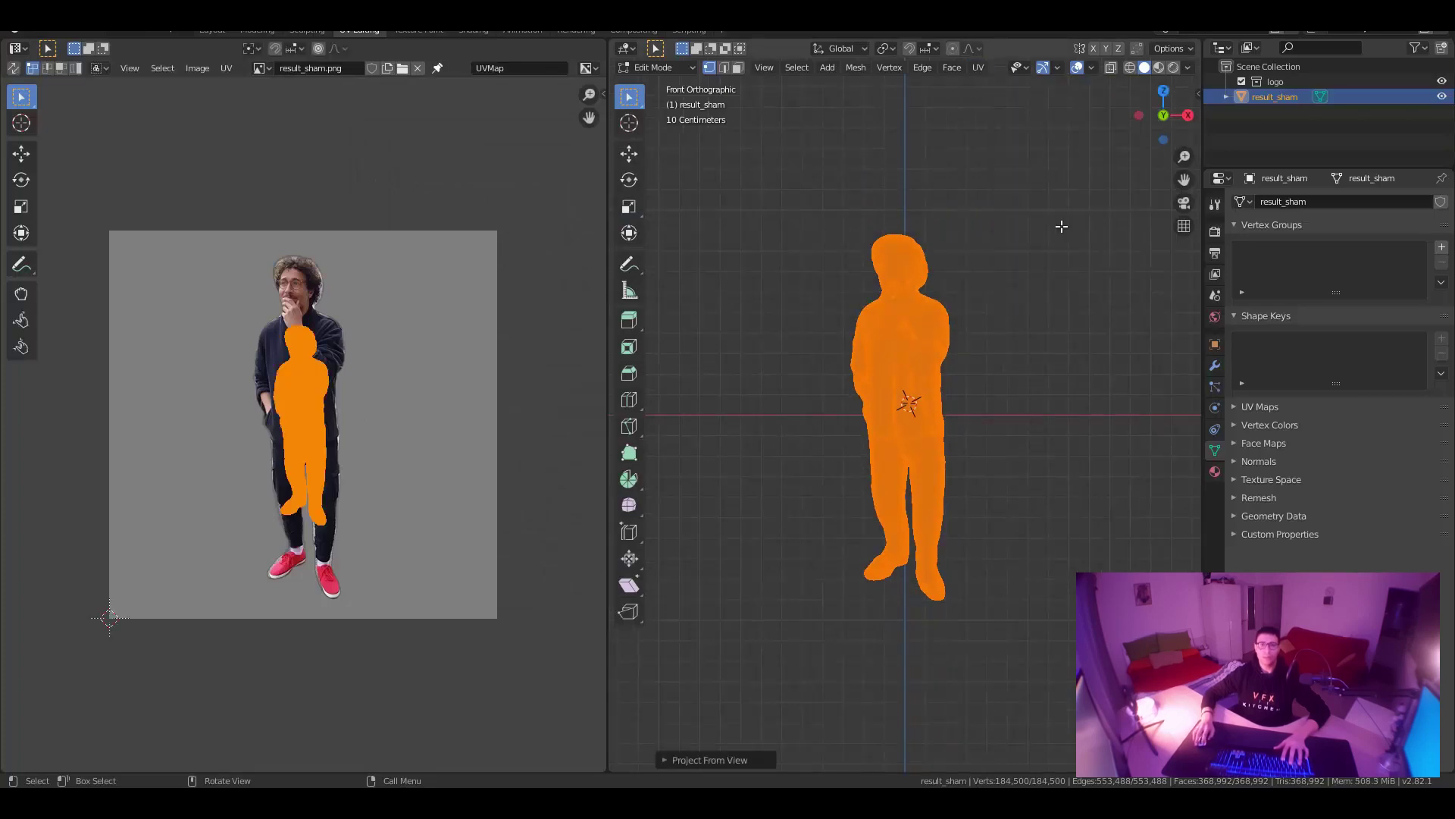
pyautogui.click(20, 206)
pyautogui.press('s')
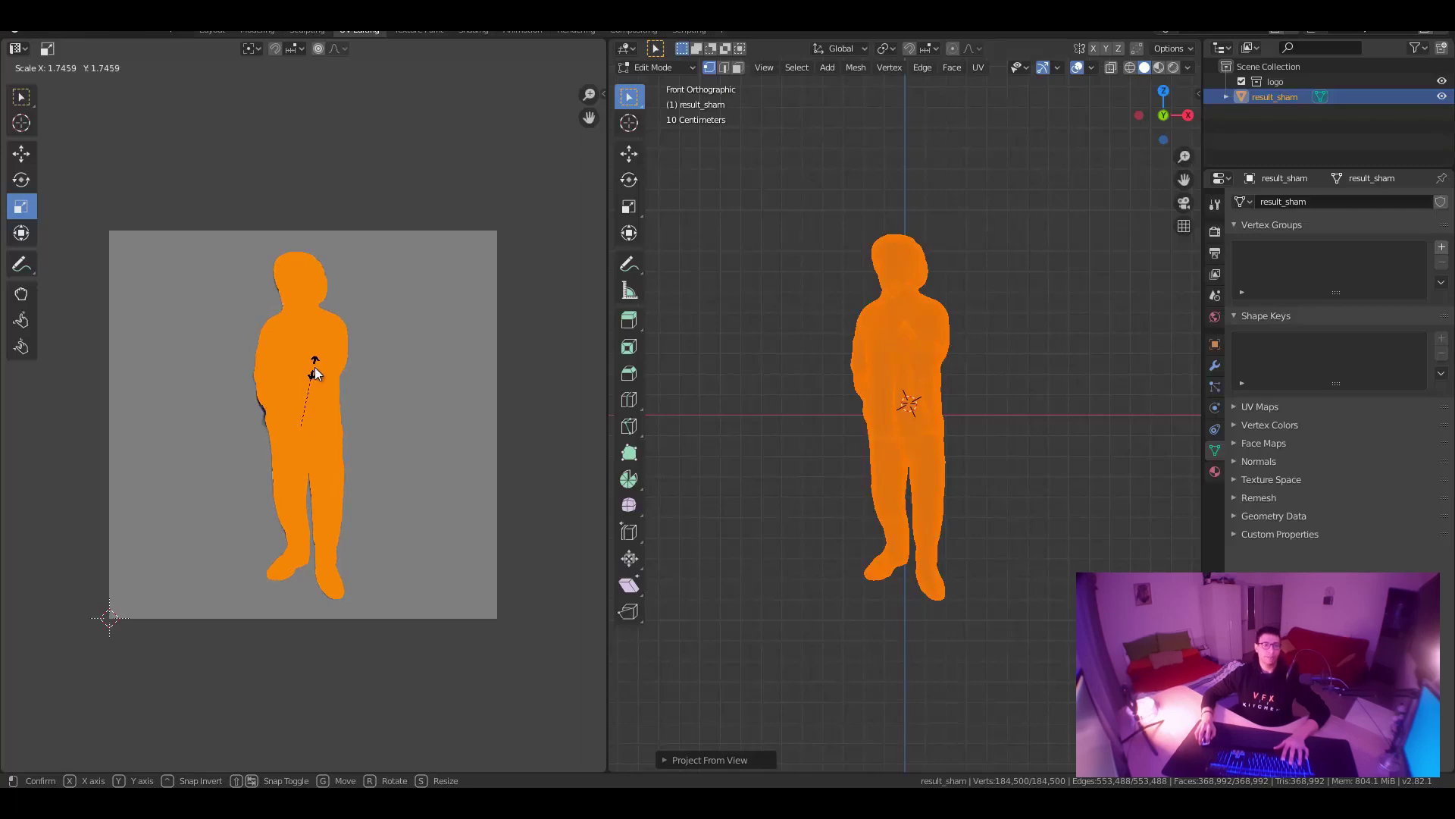
pyautogui.click(316, 366)
pyautogui.click(35, 156)
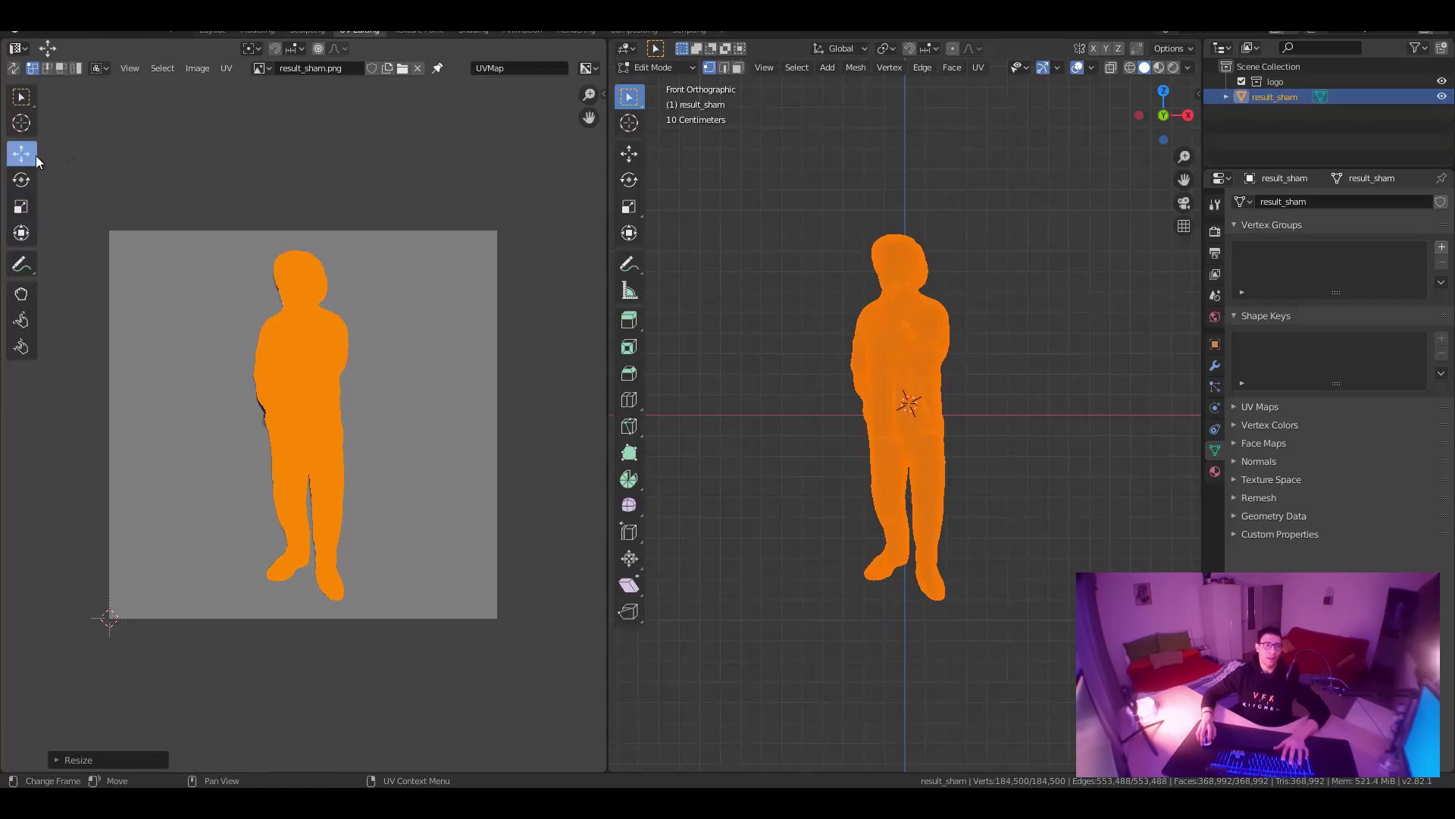
pyautogui.click(670, 67)
pyautogui.click(667, 86)
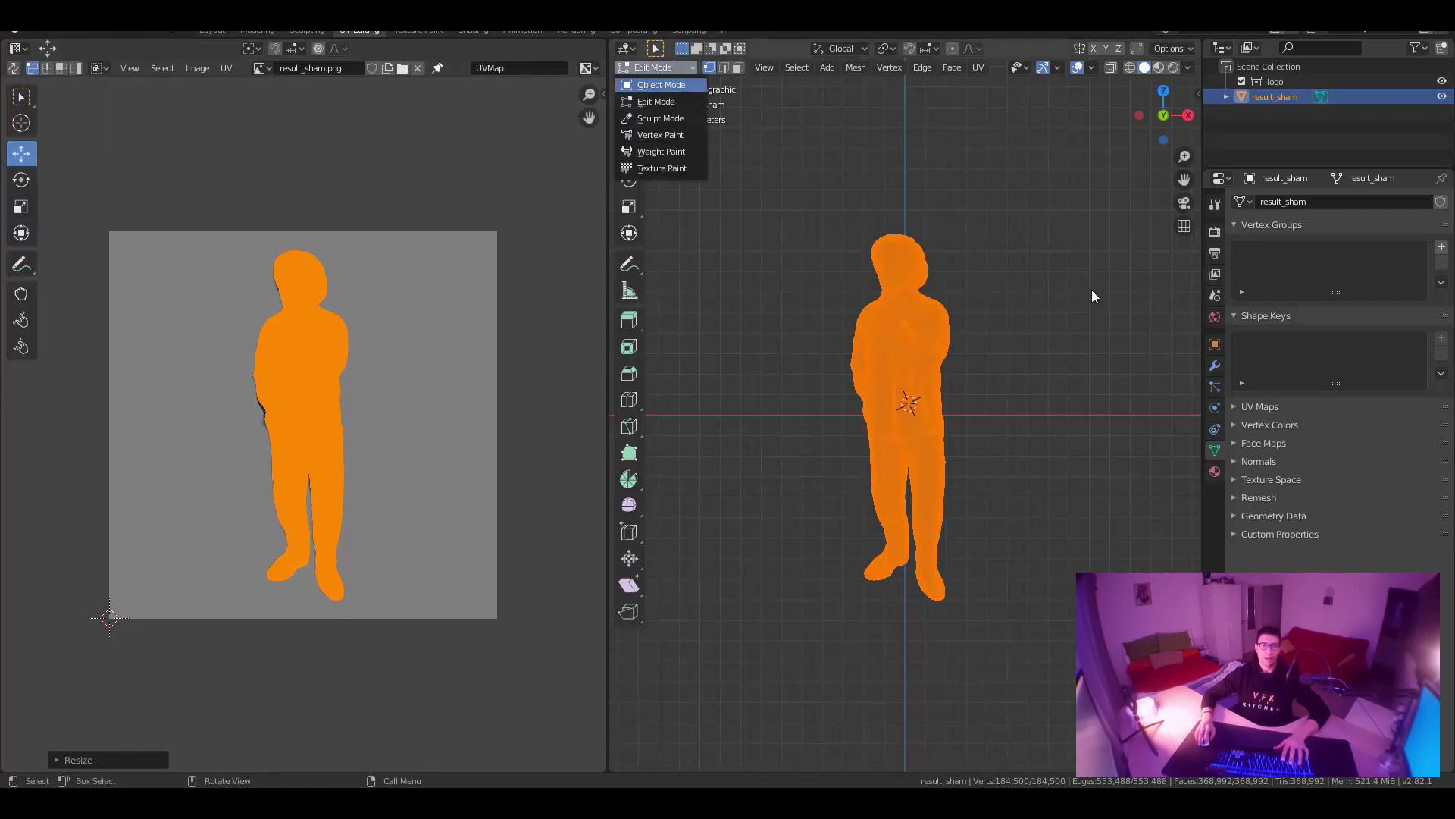
# Orbit and zoom around the photo-textured result_sham figure in Material Preview, then return to the PIFu GitHub page.
pyautogui.click(1158, 66)
pyautogui.moveTo(1047, 252); pyautogui.dragTo(978, 325, button='middle')
pyautogui.scroll(5, 888, 313)
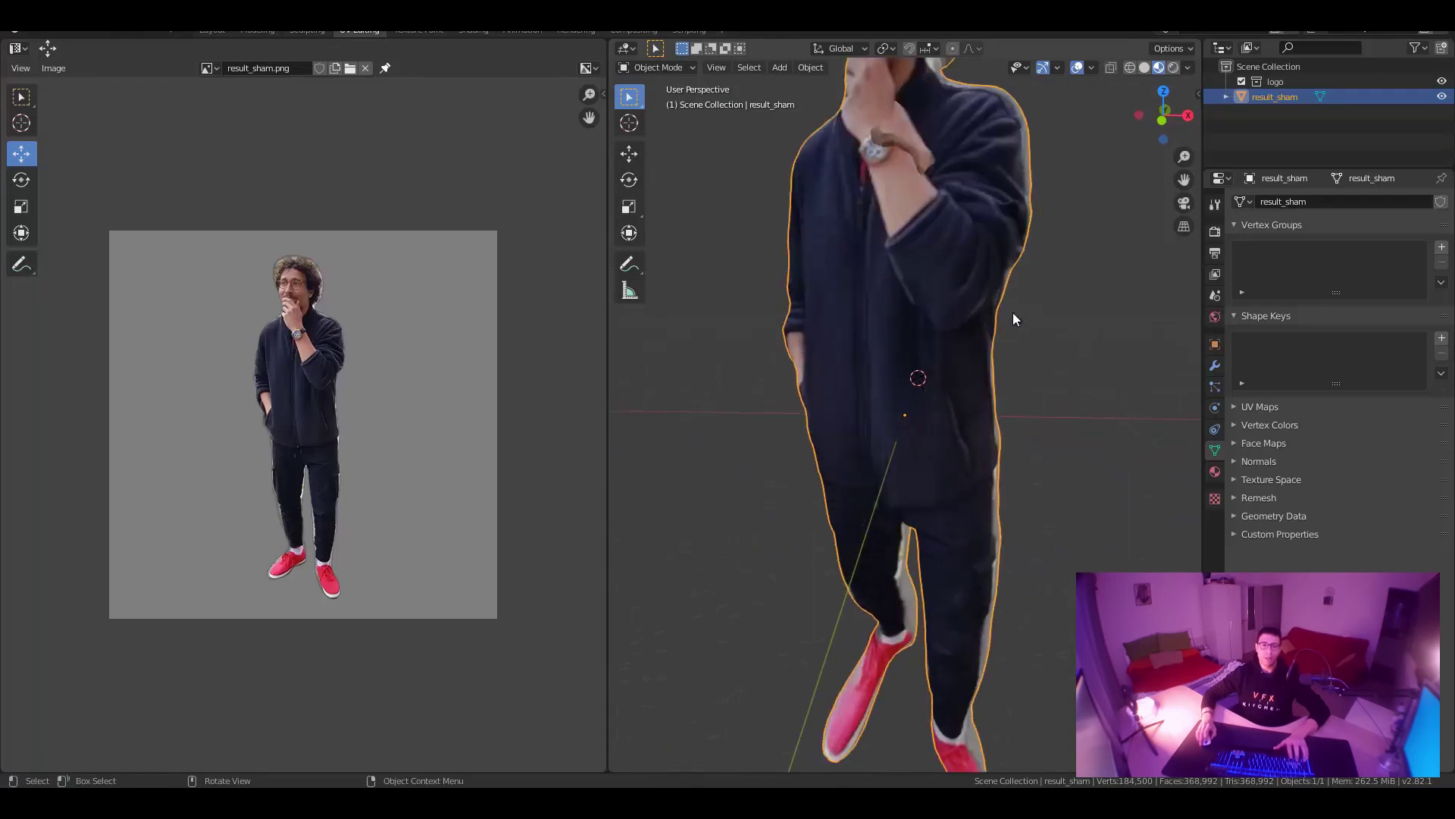
pyautogui.scroll(-5, 1023, 351)
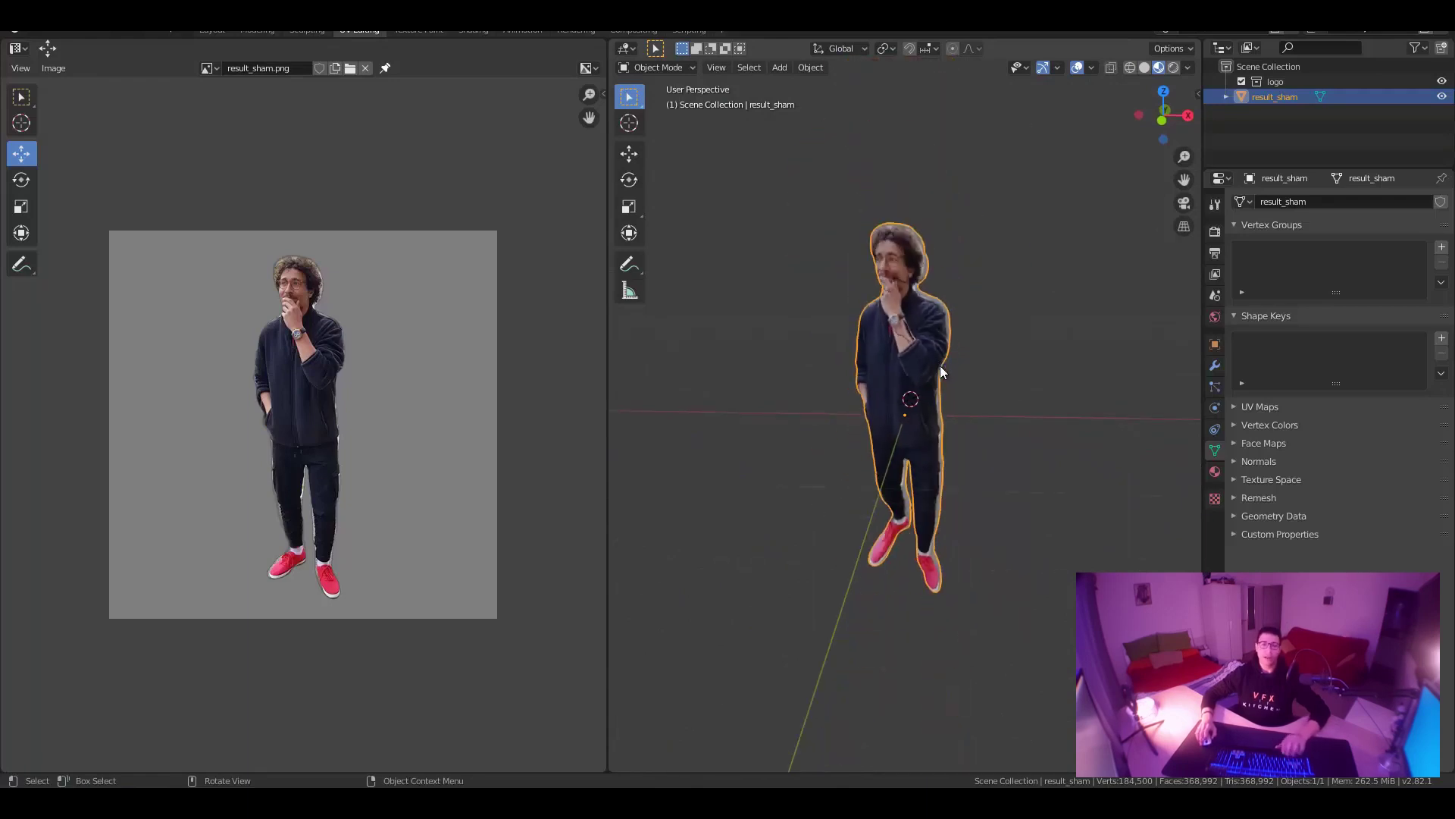
pyautogui.moveTo(967, 390)
pyautogui.mouseDown(button='middle')
pyautogui.moveTo(1049, 387)
pyautogui.moveTo(883, 391)
pyautogui.moveTo(1075, 376)
pyautogui.moveTo(987, 384)
pyautogui.moveTo(949, 365)
pyautogui.moveTo(1025, 356)
pyautogui.moveTo(949, 383)
pyautogui.moveTo(870, 372)
pyautogui.moveTo(1062, 374)
pyautogui.moveTo(978, 393)
pyautogui.mouseUp(button='middle')
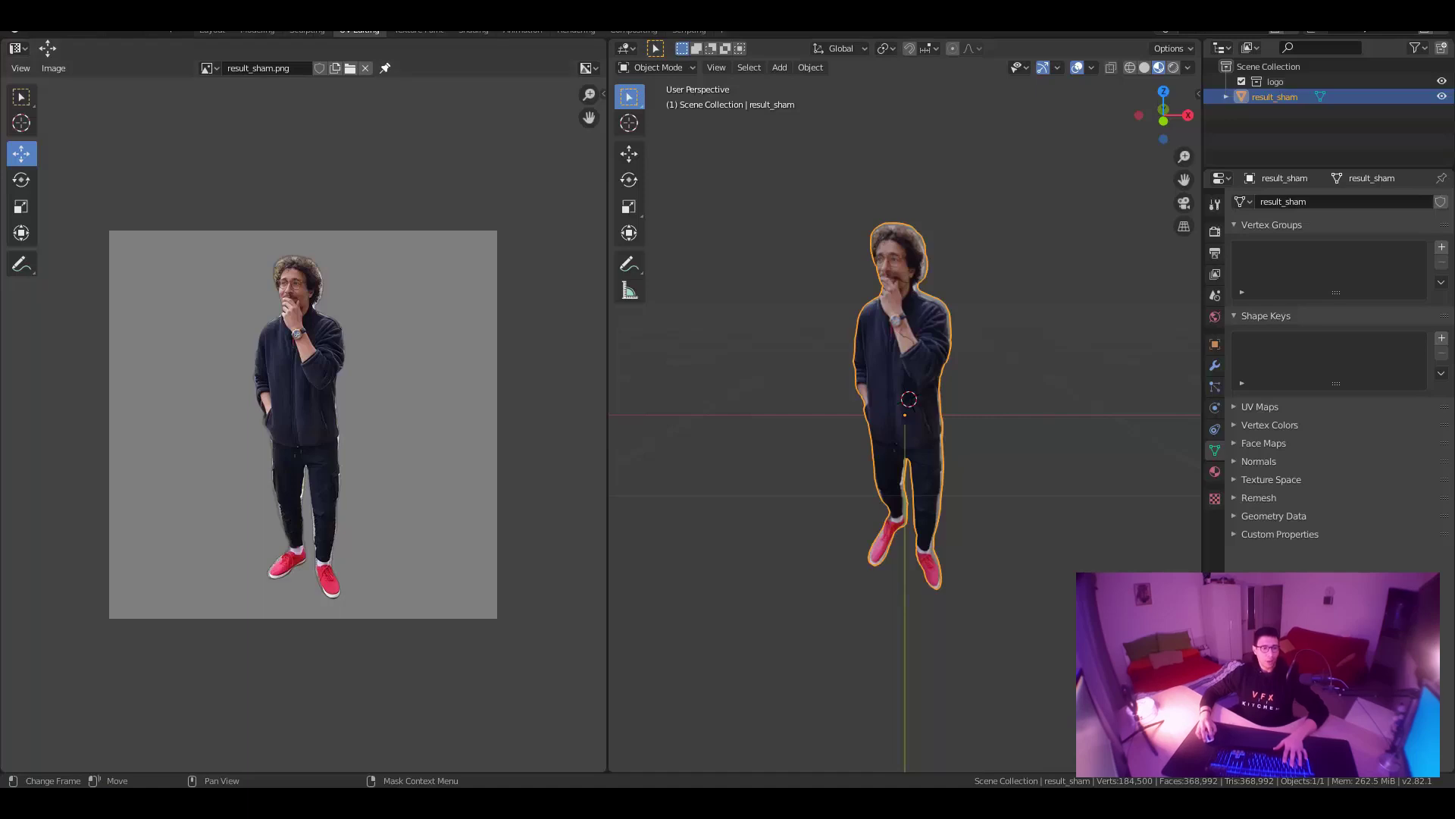
pyautogui.moveTo(156, 780)
pyautogui.click(152, 701)
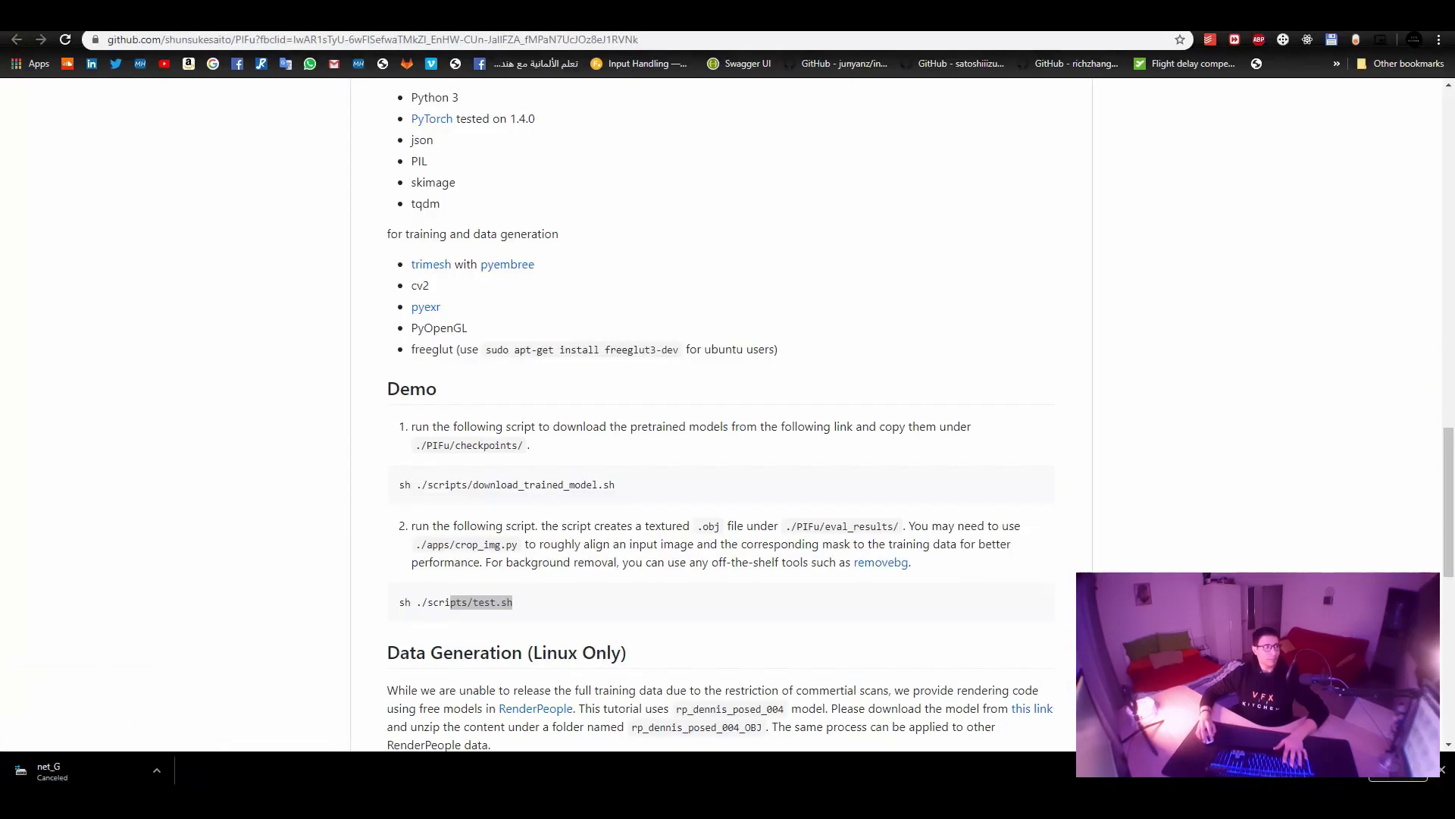
# Switch to the Mixamo window previewing the Looking Around animation on result_ryota.
pyautogui.hotkey('alt', 'Tab')
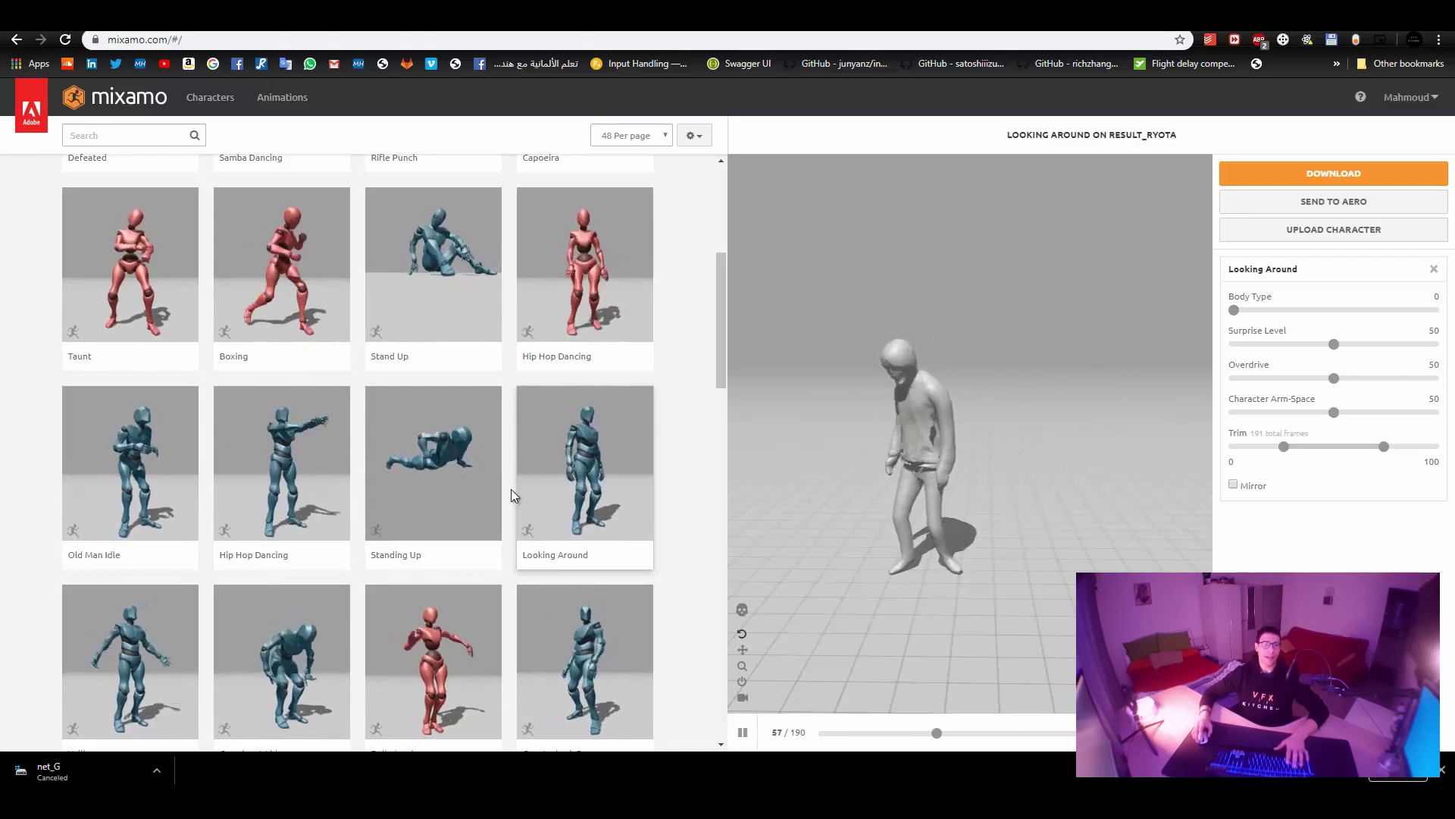
# Preview Standing Up on result_ryota in Mixamo, then return to the PIFu GitHub page.
pyautogui.click(446, 471)
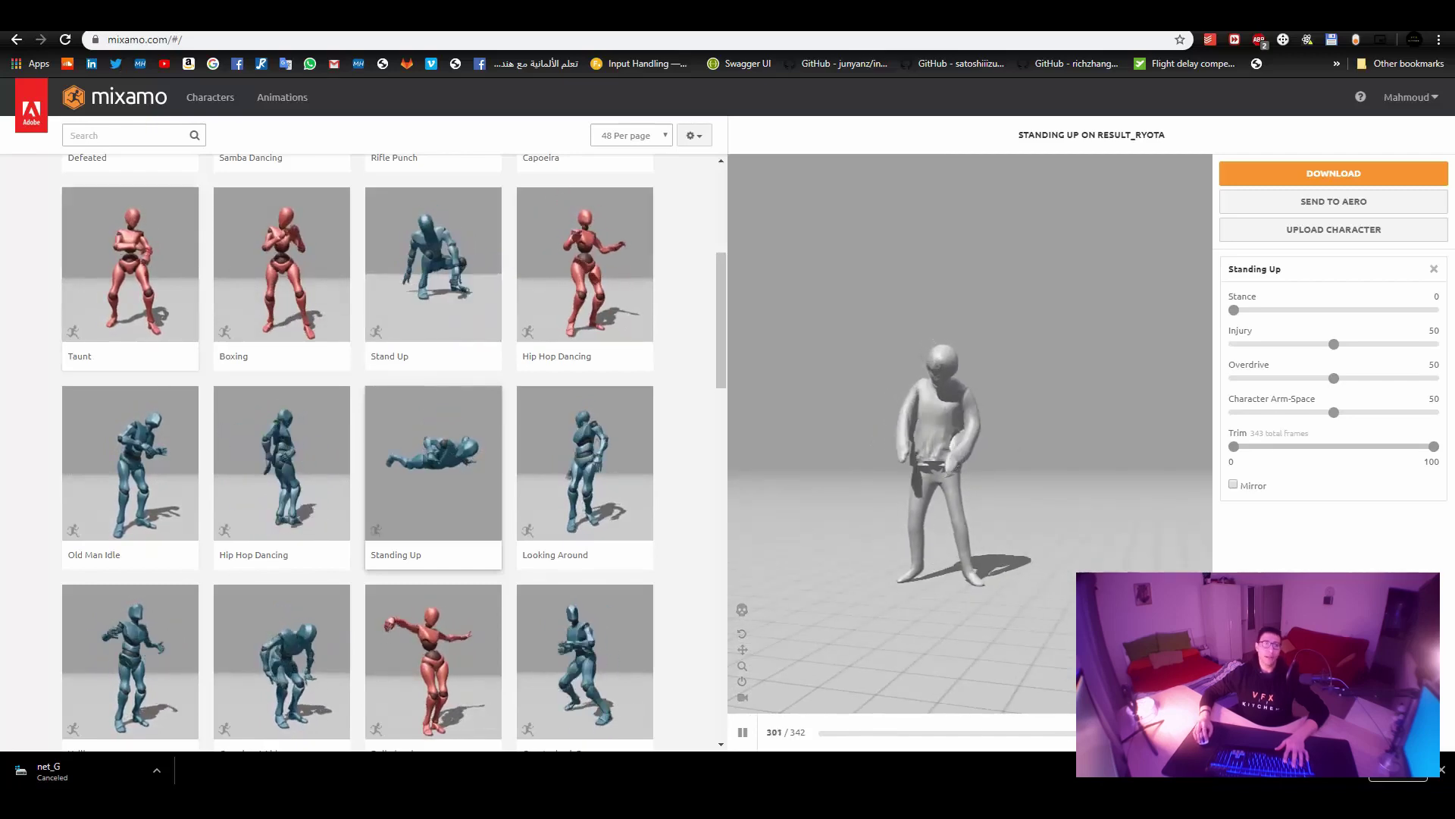
pyautogui.hotkey('ctrl', 'Tab')
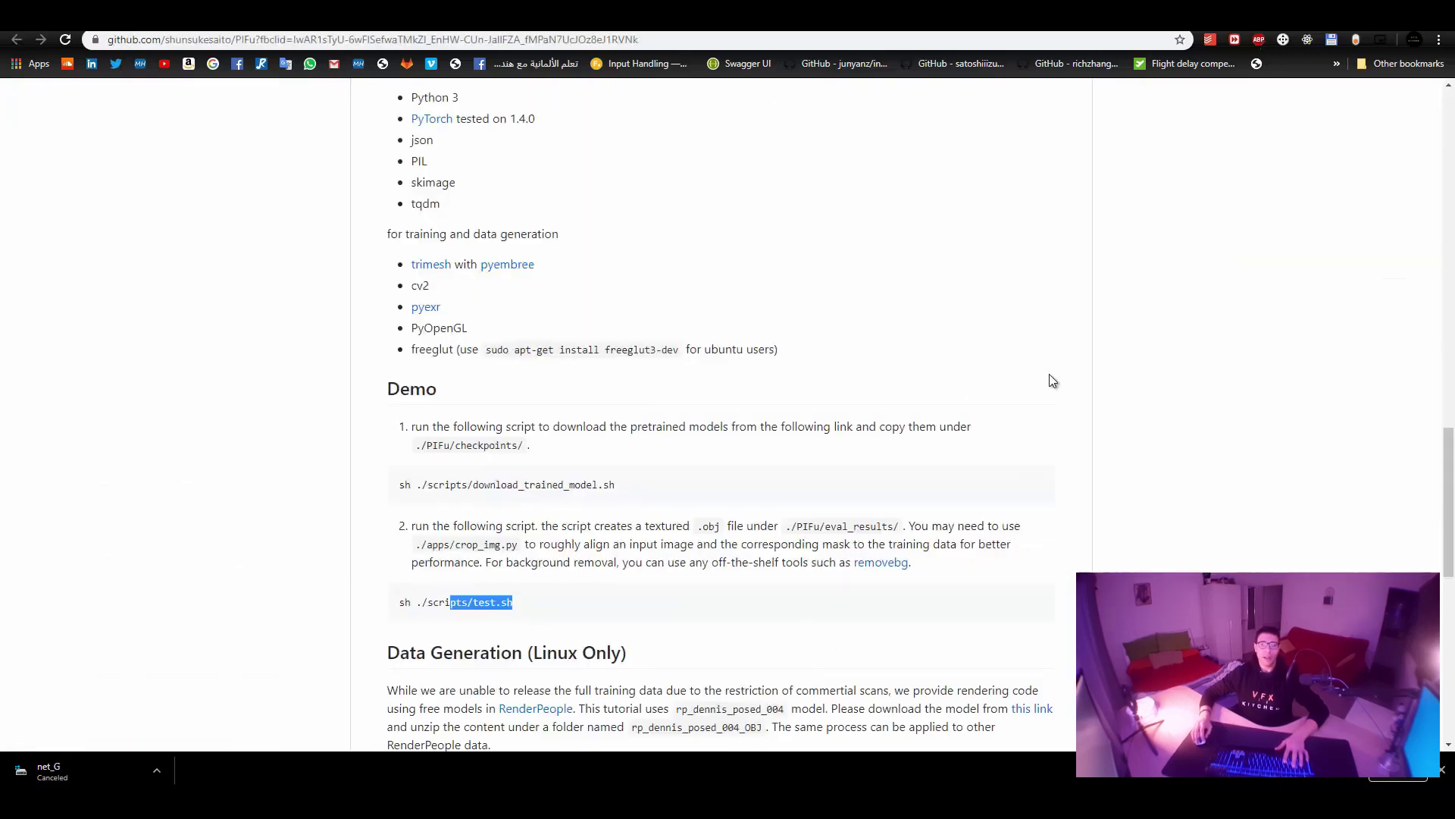
# Scroll the PIFu README to its result figures and BibTeX citation, briefly selecting the author line.
pyautogui.scroll(20, 1149, 435)
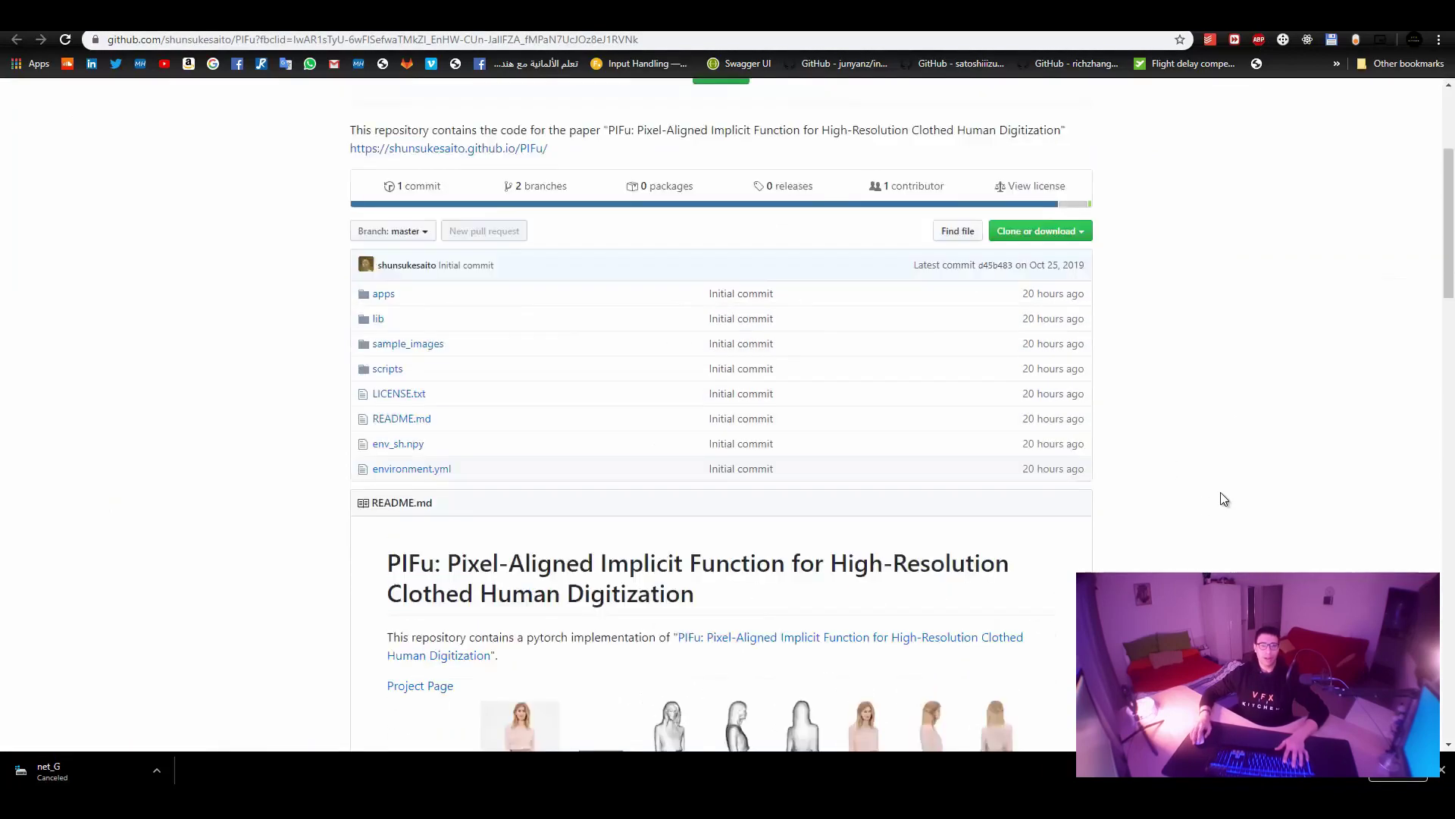
pyautogui.scroll(-9, 1220, 493)
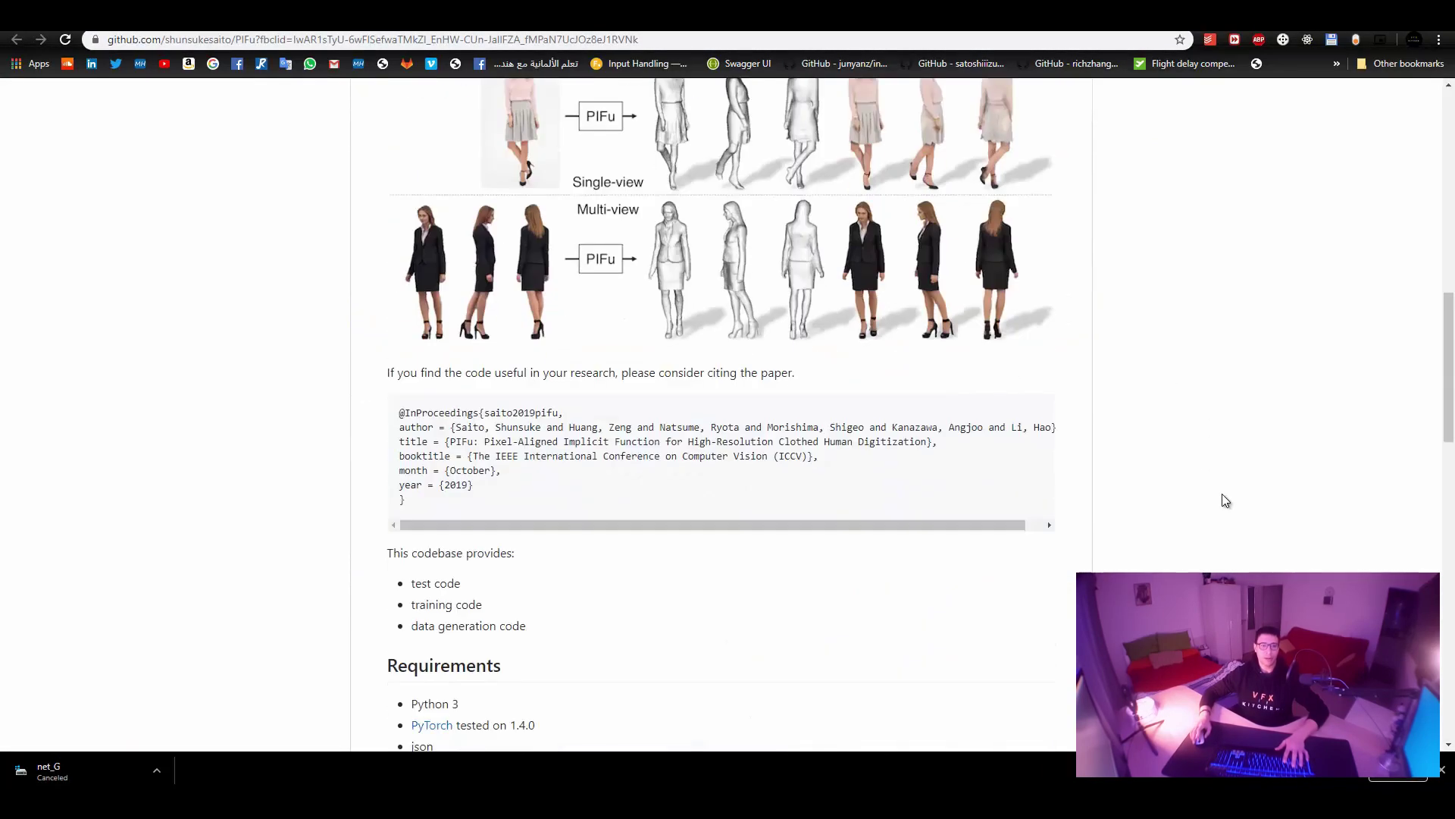
pyautogui.moveTo(444, 427); pyautogui.dragTo(1061, 425)
pyautogui.click(1178, 567)
pyautogui.scroll(2, 1179, 567)
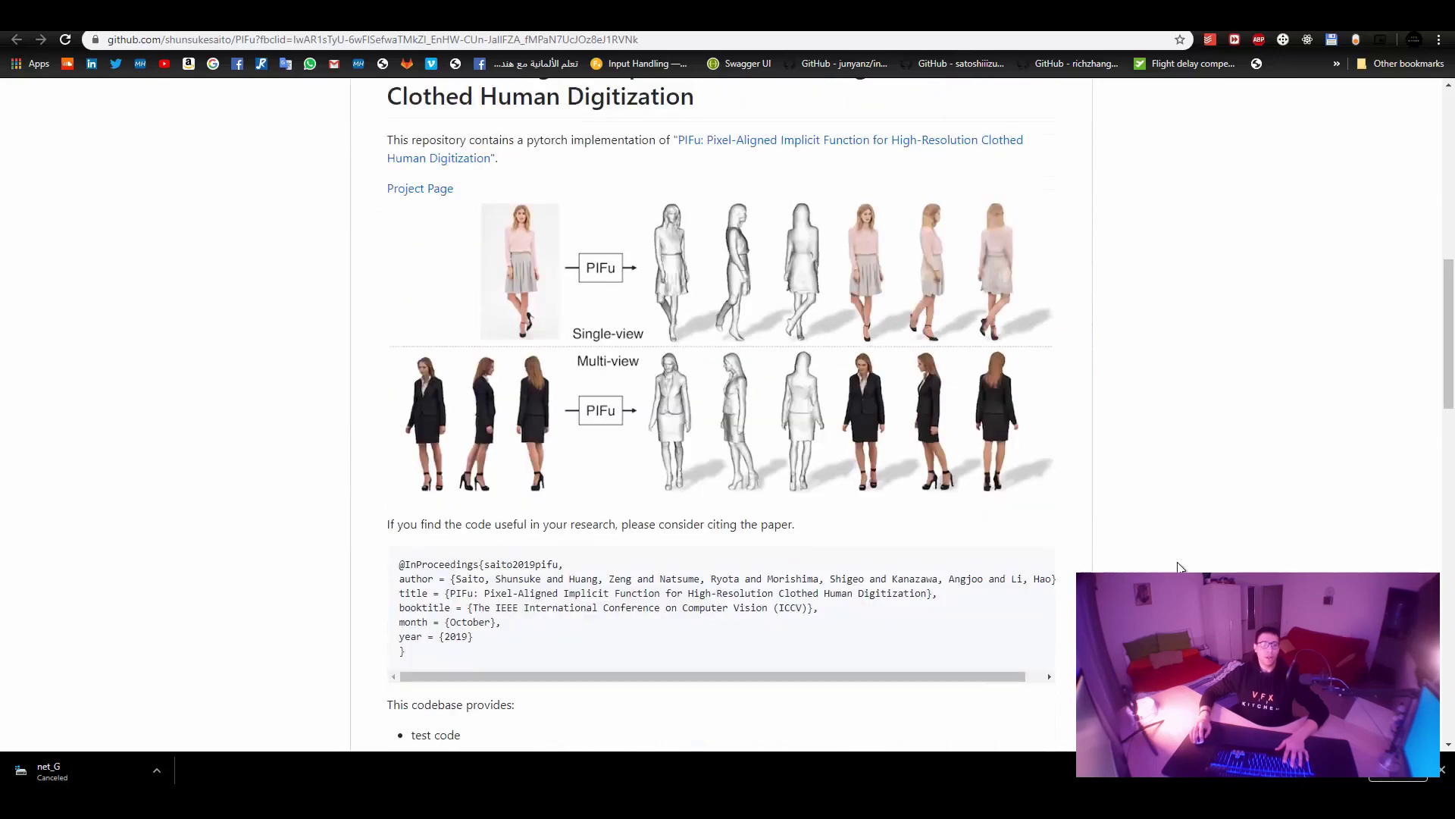